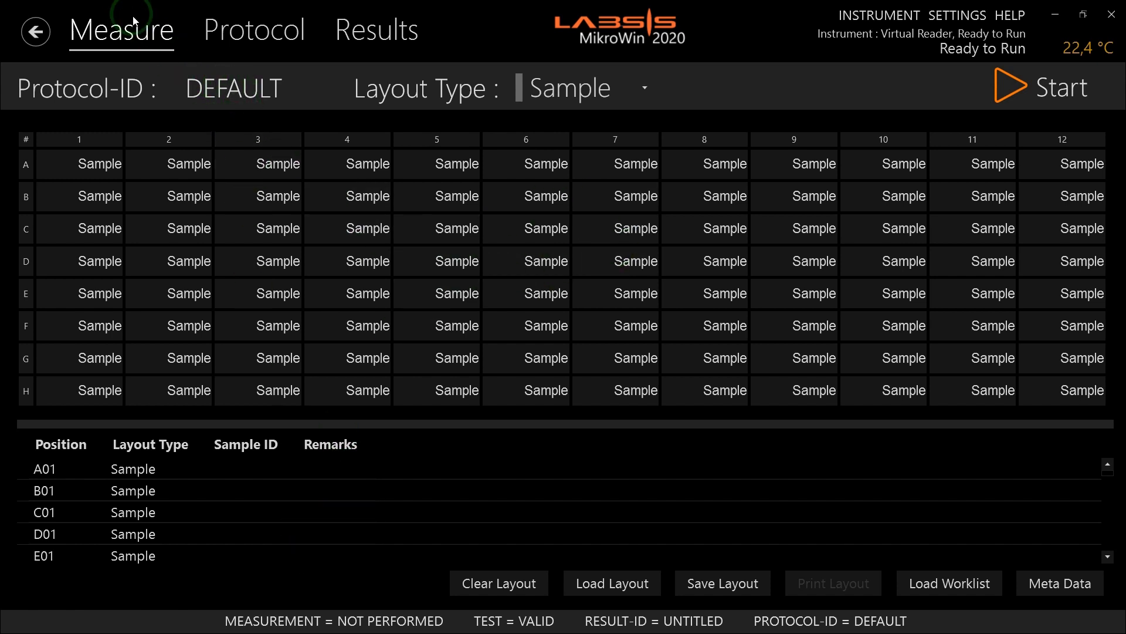
Look through the Measure, Protocol and Results views and read the description of the protocol's instrument settings.
{"action": "left_click", "coordinate": [389, 29]}
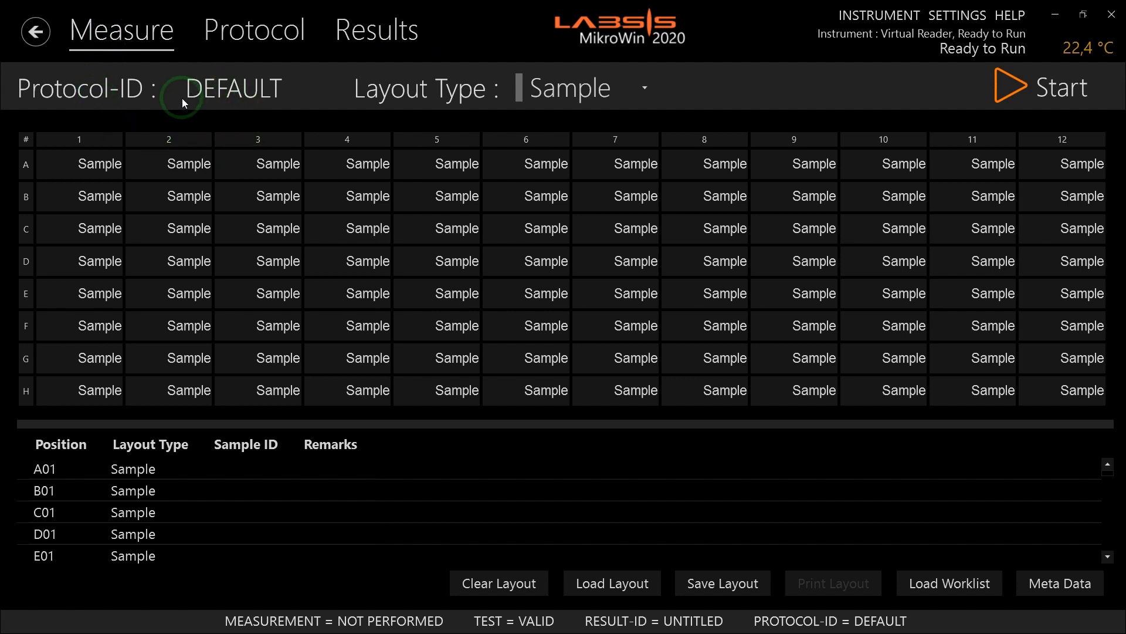
{"action": "left_click", "coordinate": [271, 33]}
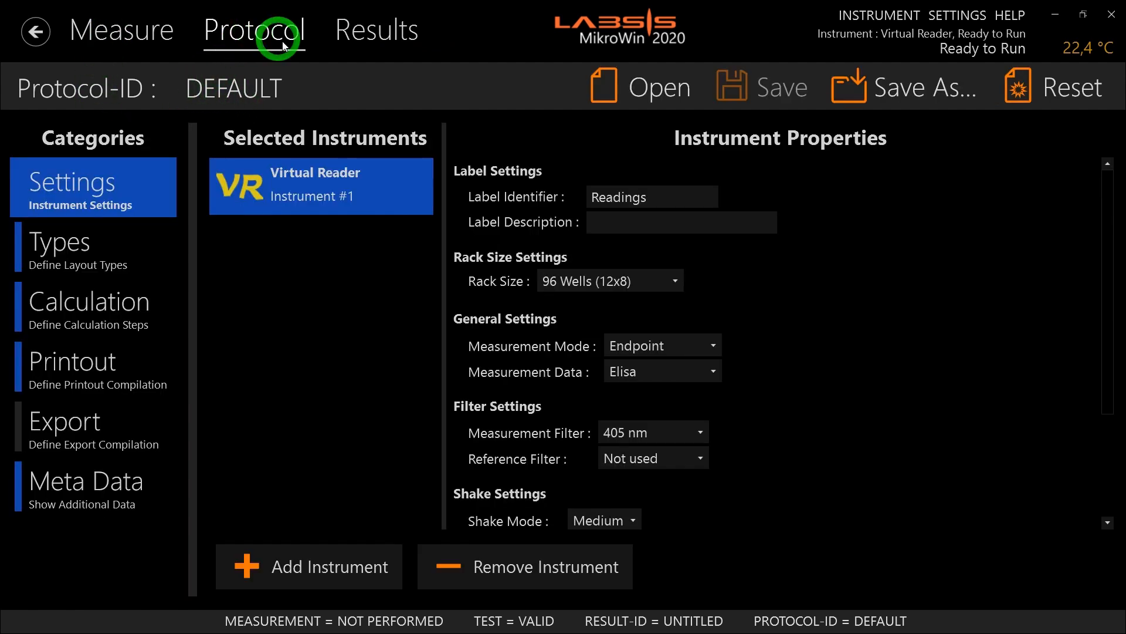
{"action": "left_click", "coordinate": [386, 32]}
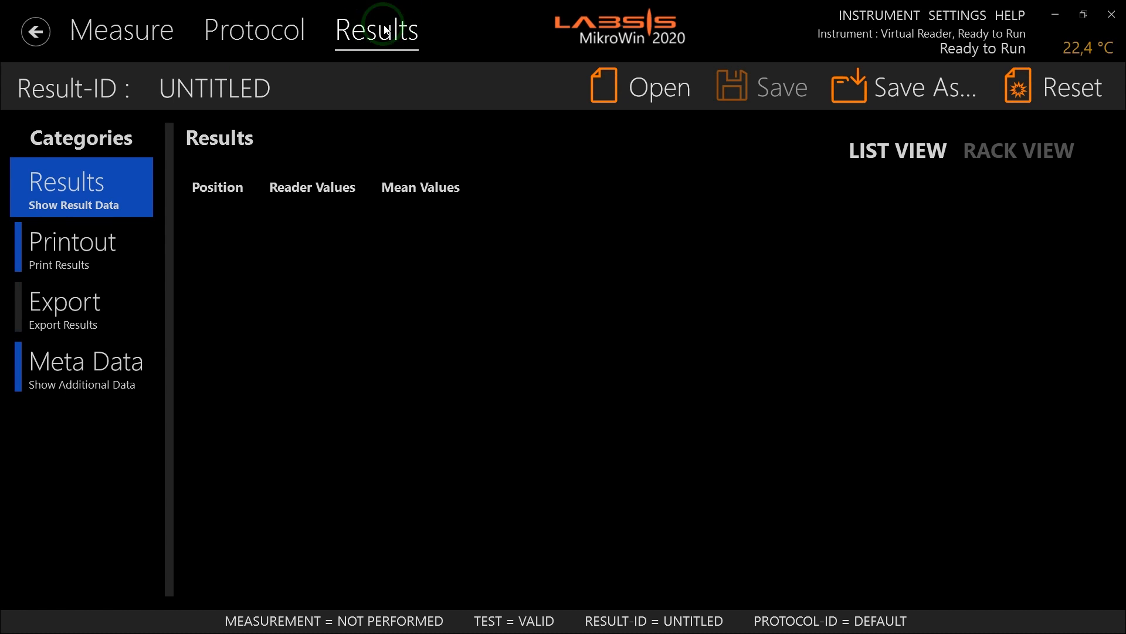
{"action": "left_click", "coordinate": [97, 35]}
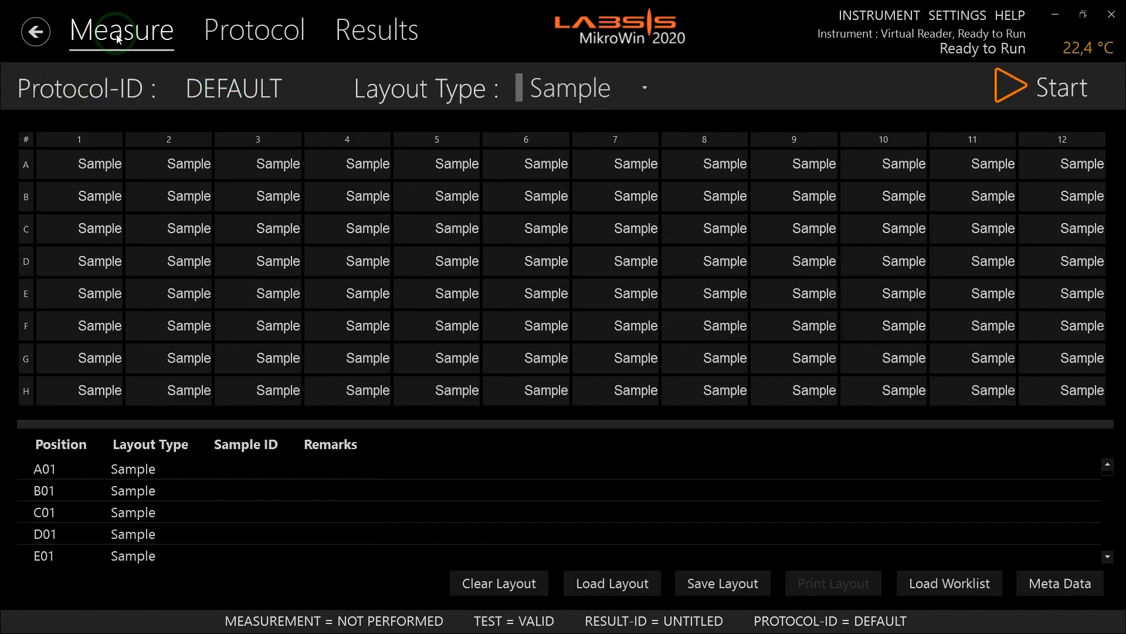
{"action": "left_click", "coordinate": [262, 31]}
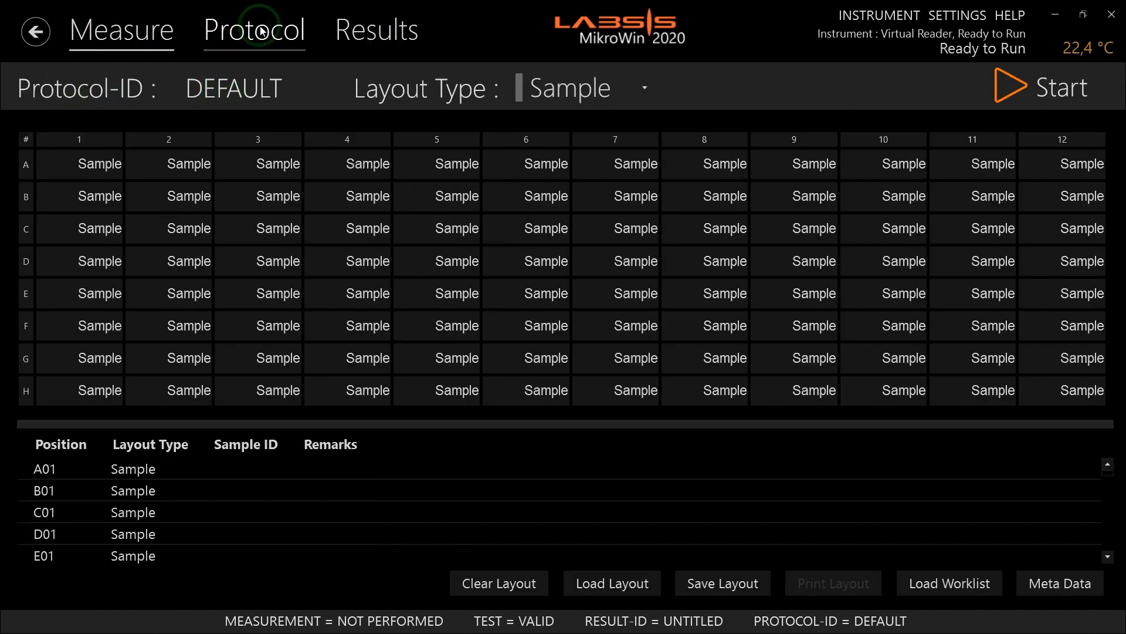
{"action": "left_click", "coordinate": [378, 30]}
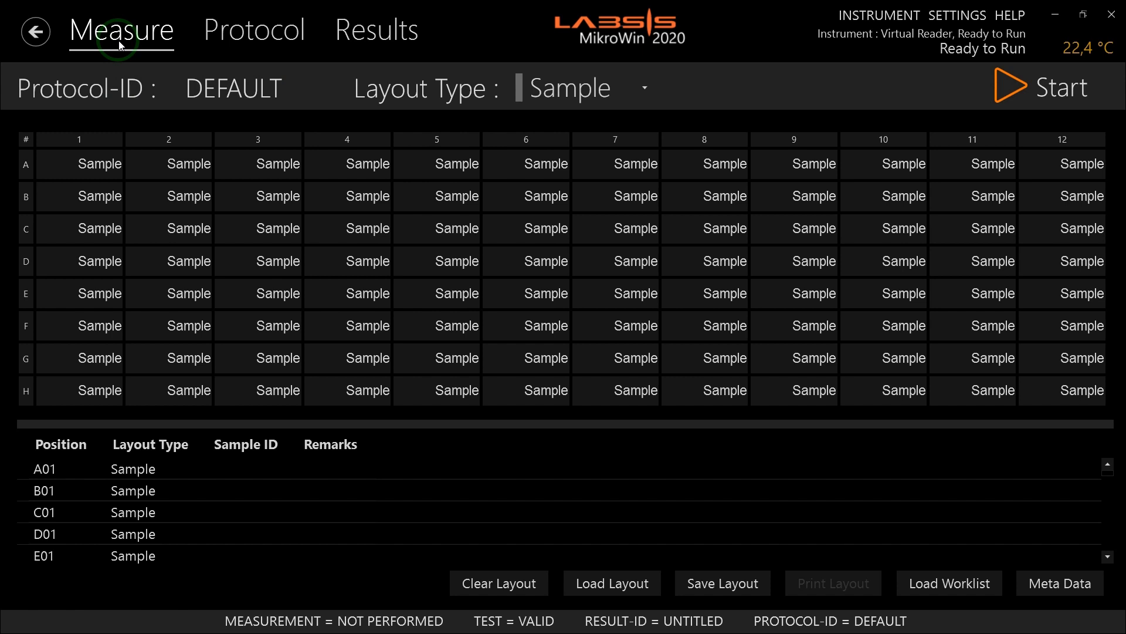
{"action": "left_click", "coordinate": [255, 37]}
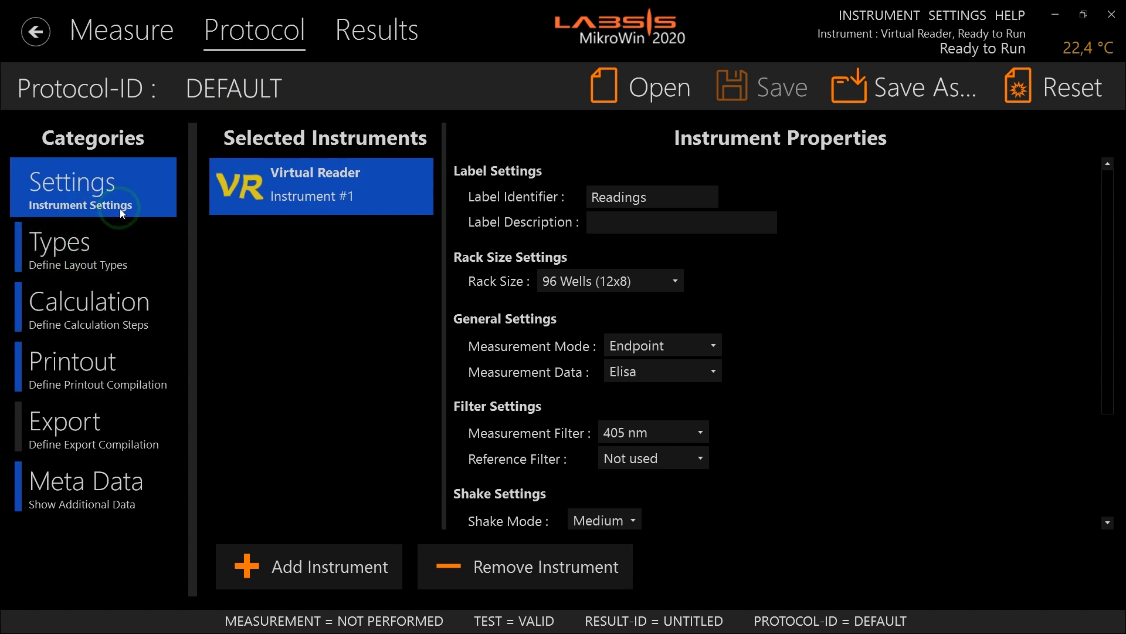
{"action": "mouse_move", "coordinate": [120, 209]}
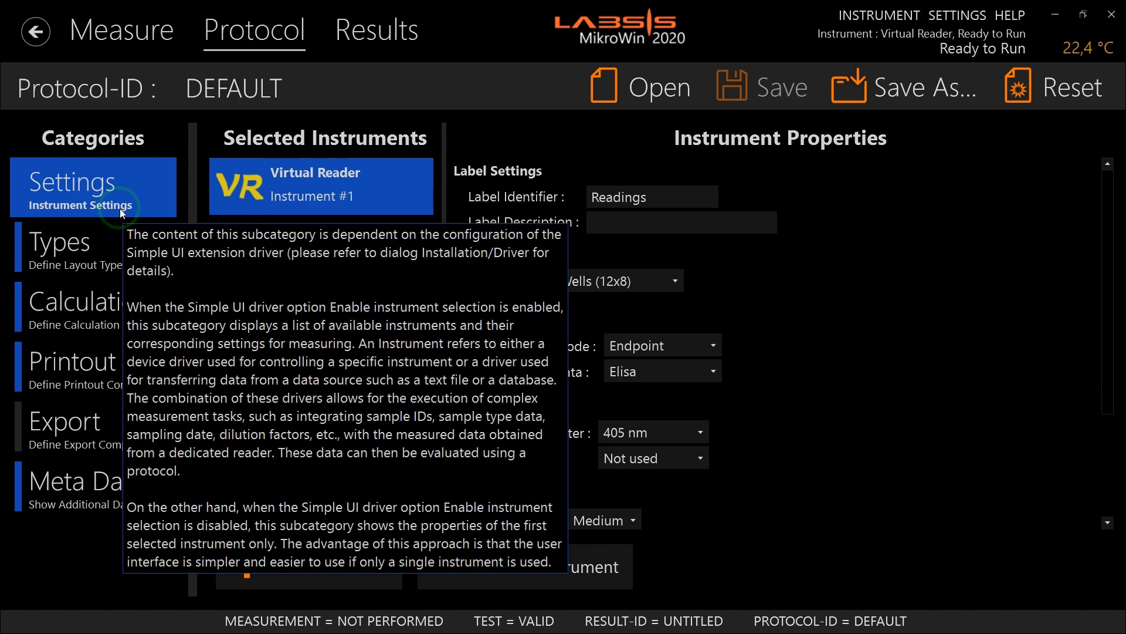
Examine the printout preview of the results and the list of available protocols, returning to the Measure view.
{"action": "left_click", "coordinate": [379, 36]}
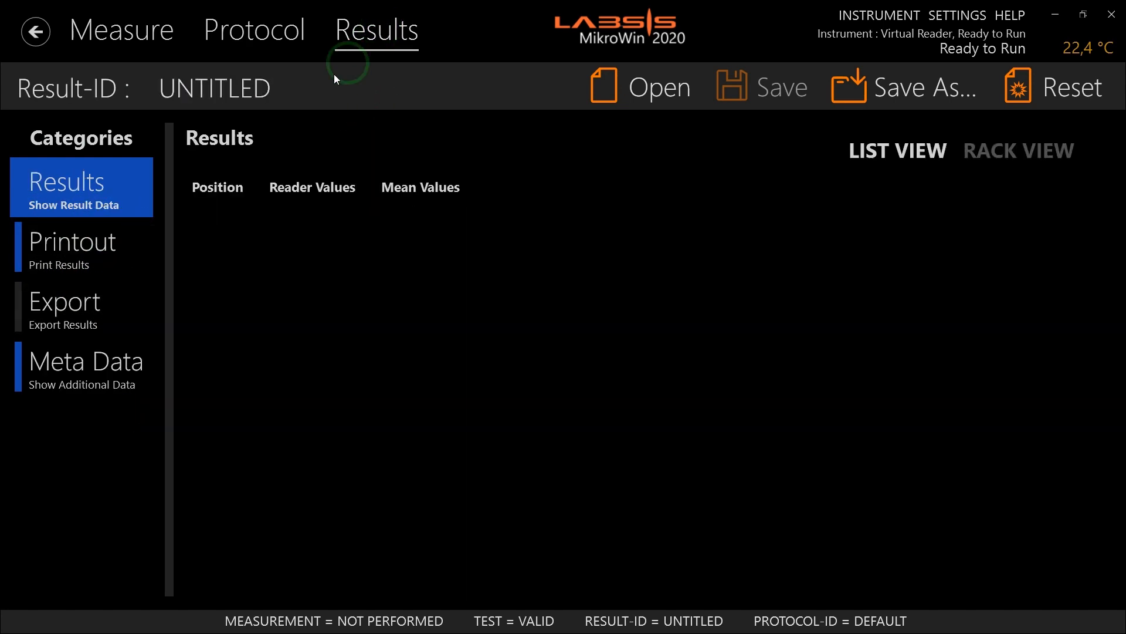
{"action": "left_click", "coordinate": [51, 245]}
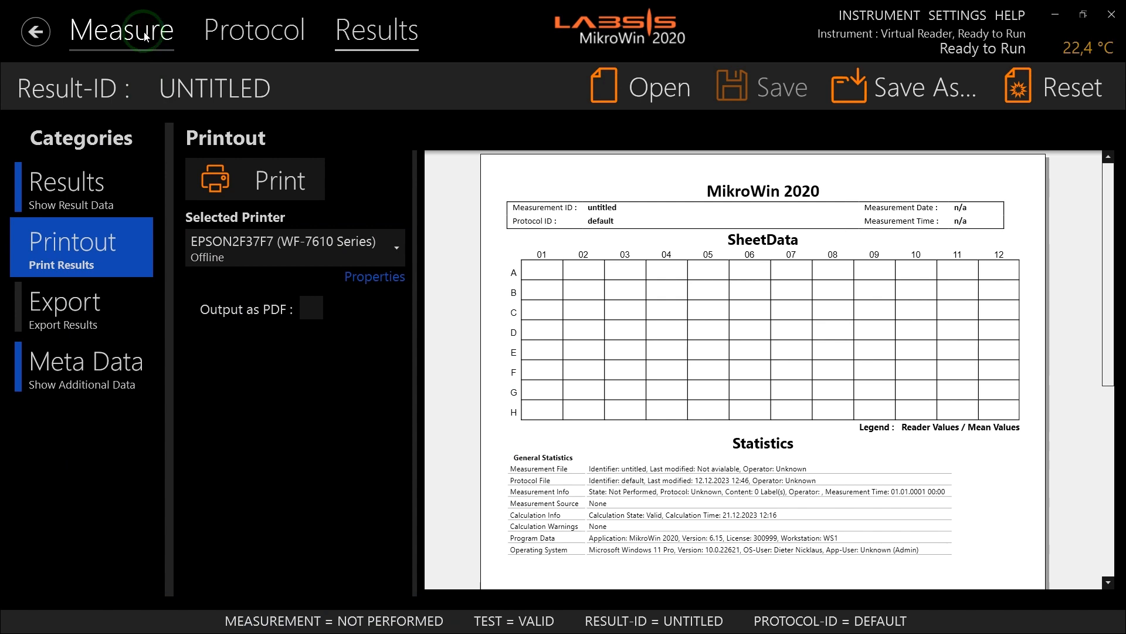
{"action": "left_click", "coordinate": [145, 37]}
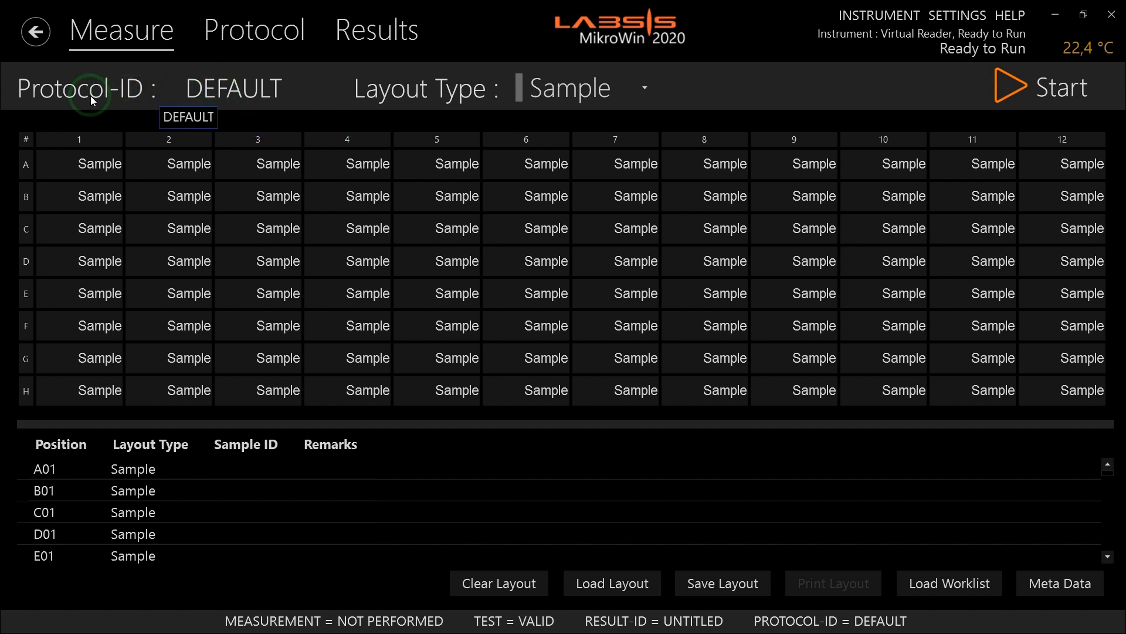
{"action": "left_click", "coordinate": [216, 94]}
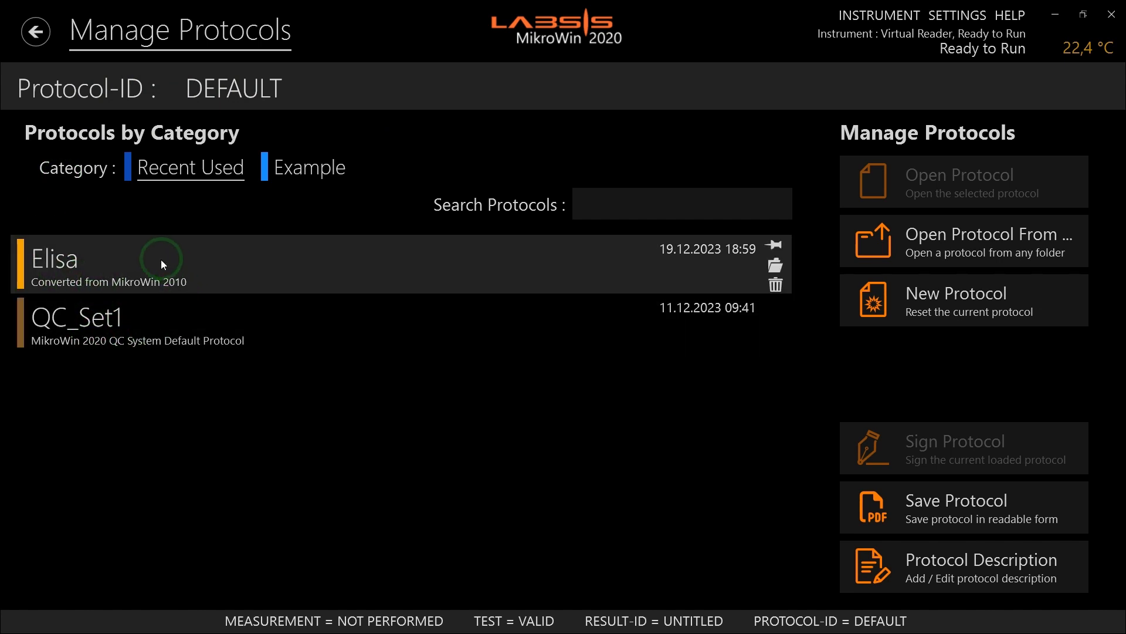
{"action": "left_click", "coordinate": [35, 26]}
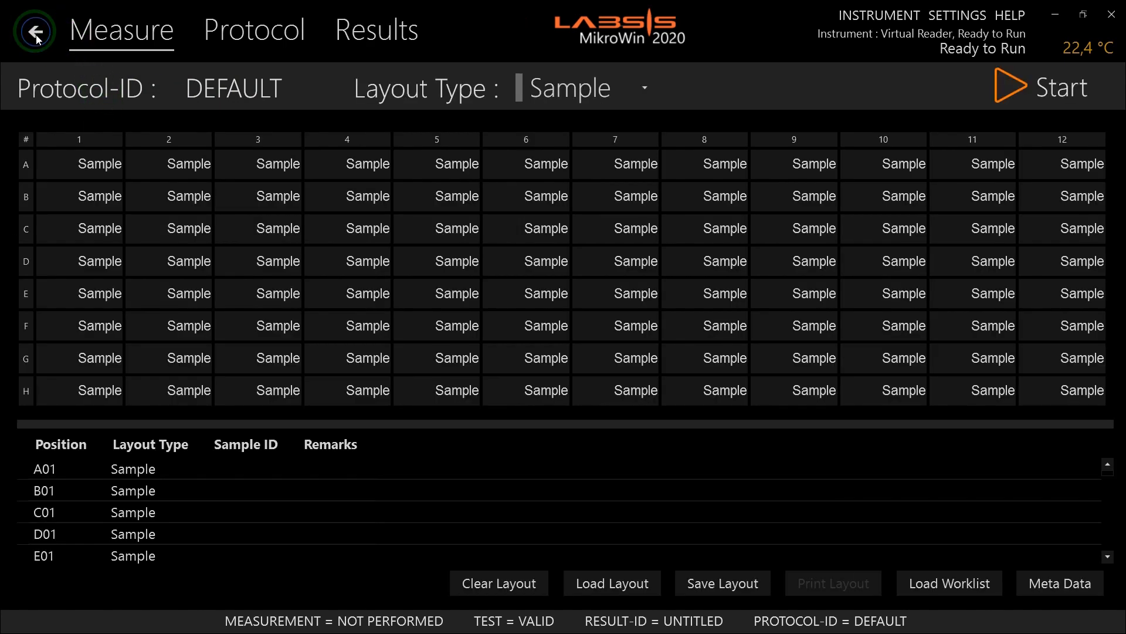
Try the NegCon and PosCon layout types and return the layout type to Sample.
{"action": "left_click", "coordinate": [556, 91]}
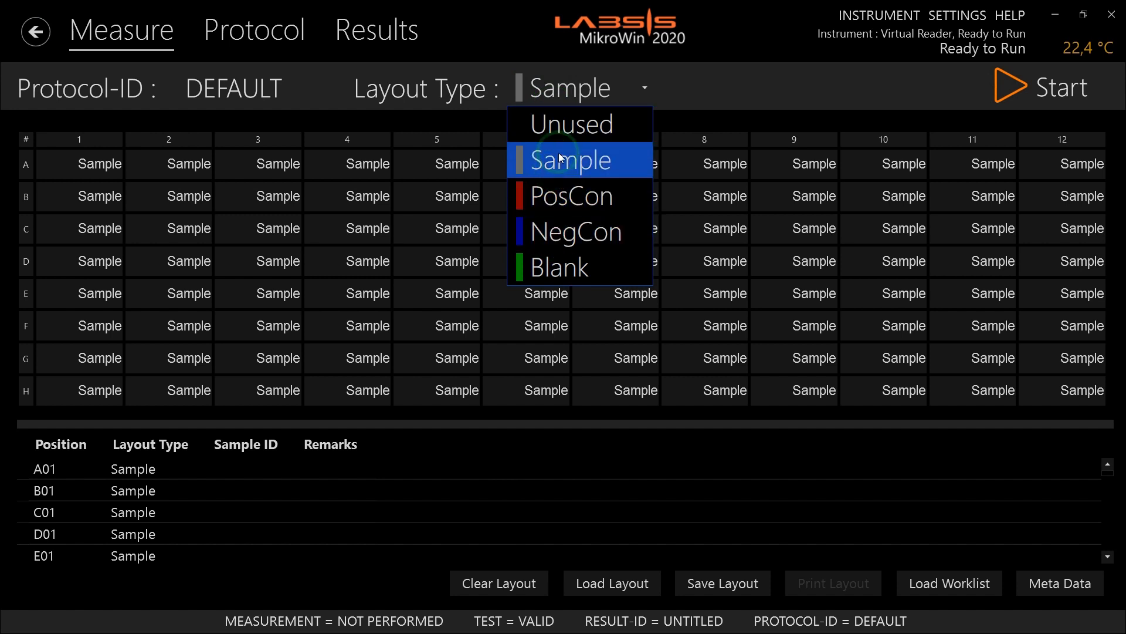
{"action": "left_click", "coordinate": [559, 155]}
{"action": "left_click", "coordinate": [558, 81]}
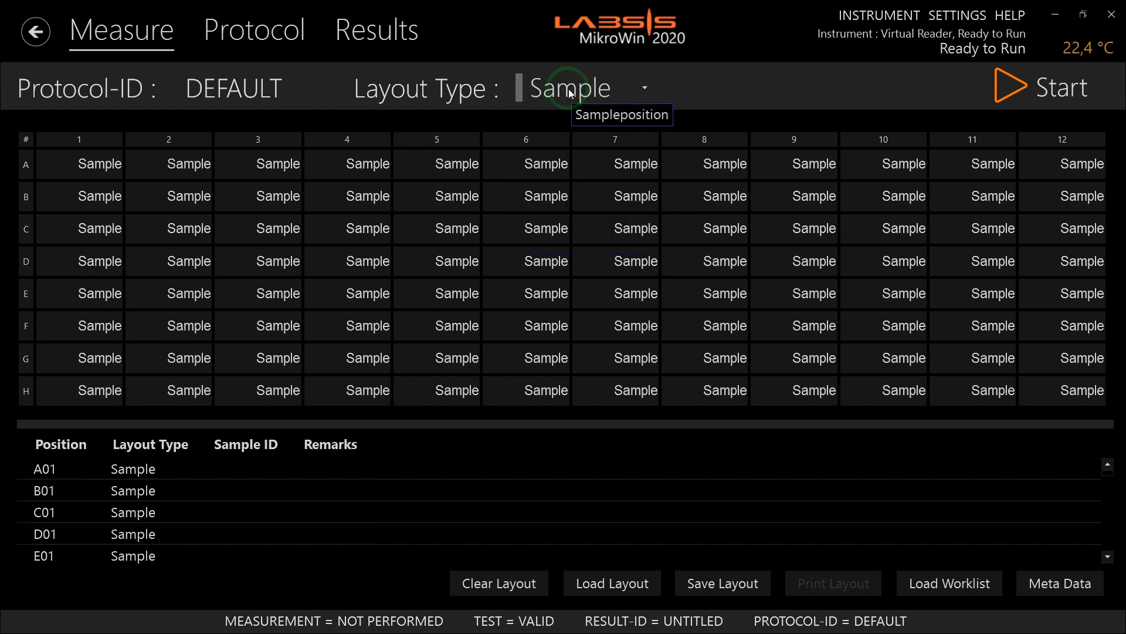
{"action": "left_click", "coordinate": [568, 91]}
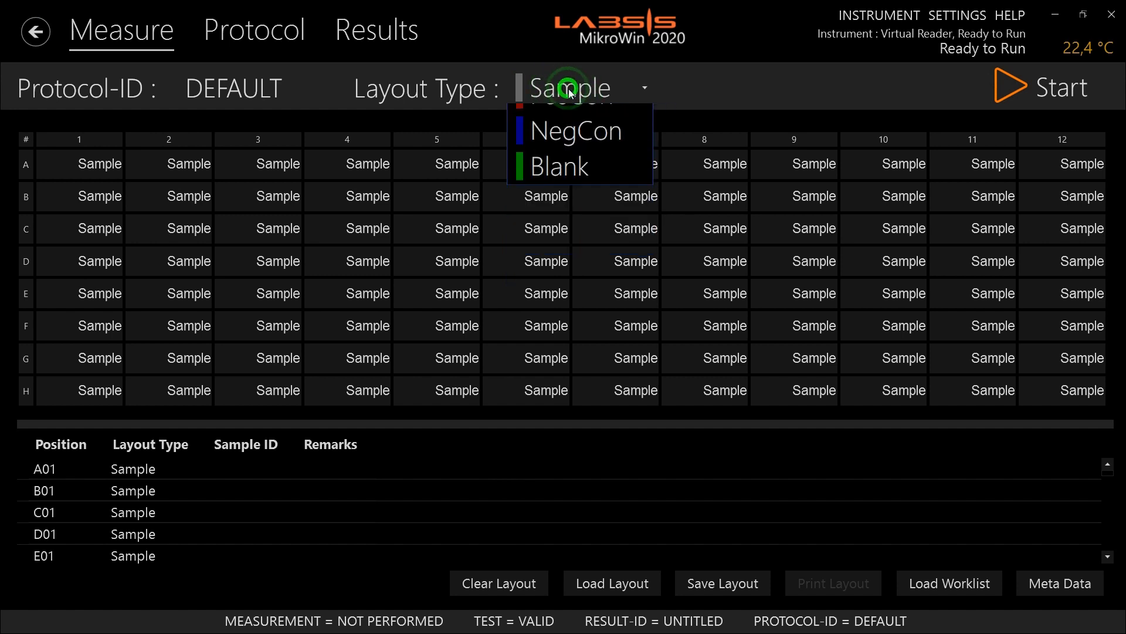
{"action": "left_click", "coordinate": [567, 223]}
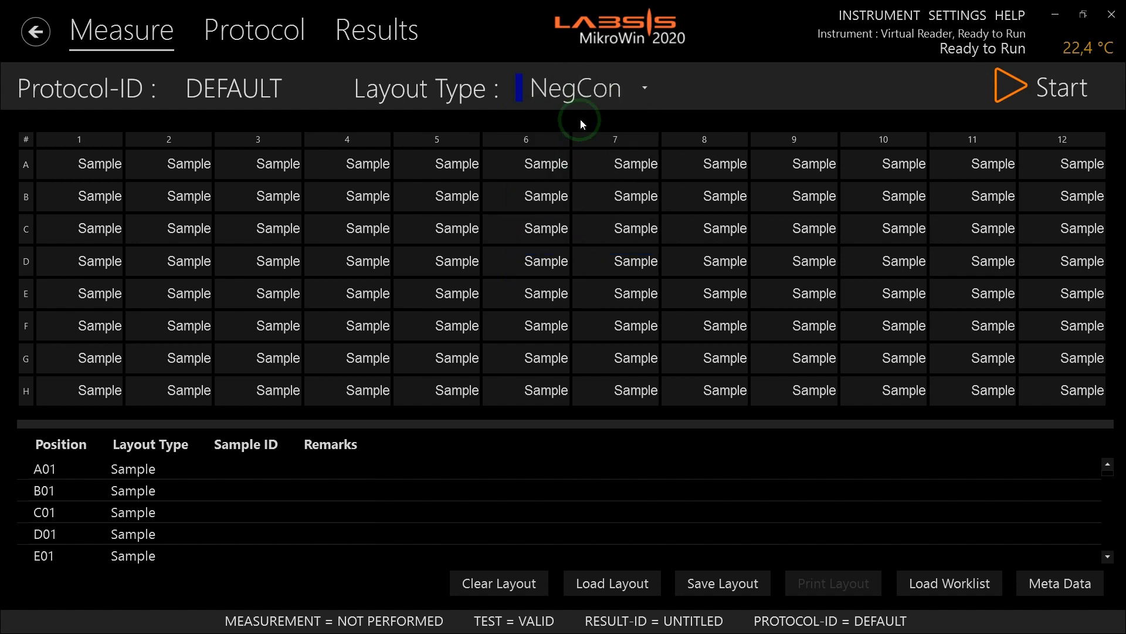
{"action": "left_click", "coordinate": [580, 87]}
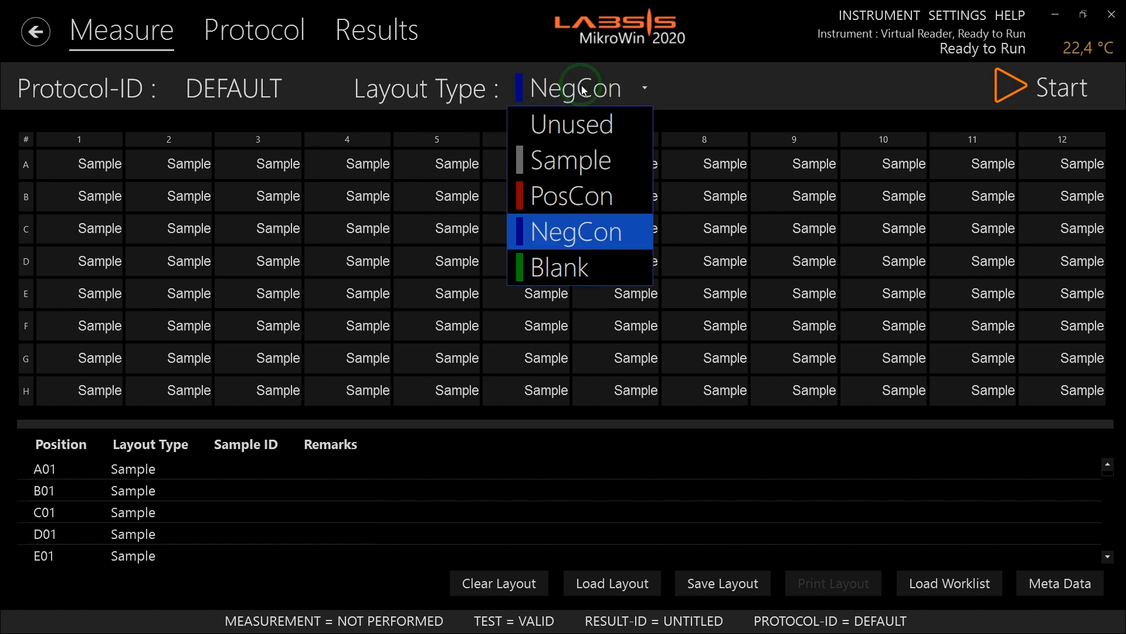
{"action": "left_click", "coordinate": [581, 159]}
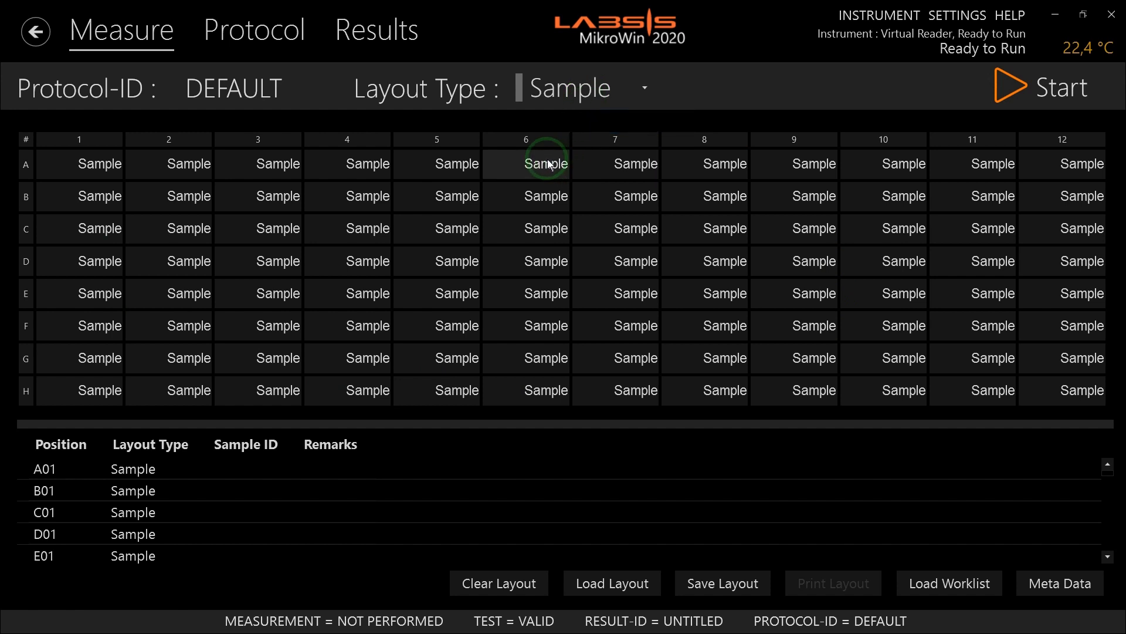
{"action": "left_click", "coordinate": [591, 85]}
{"action": "left_click", "coordinate": [586, 190]}
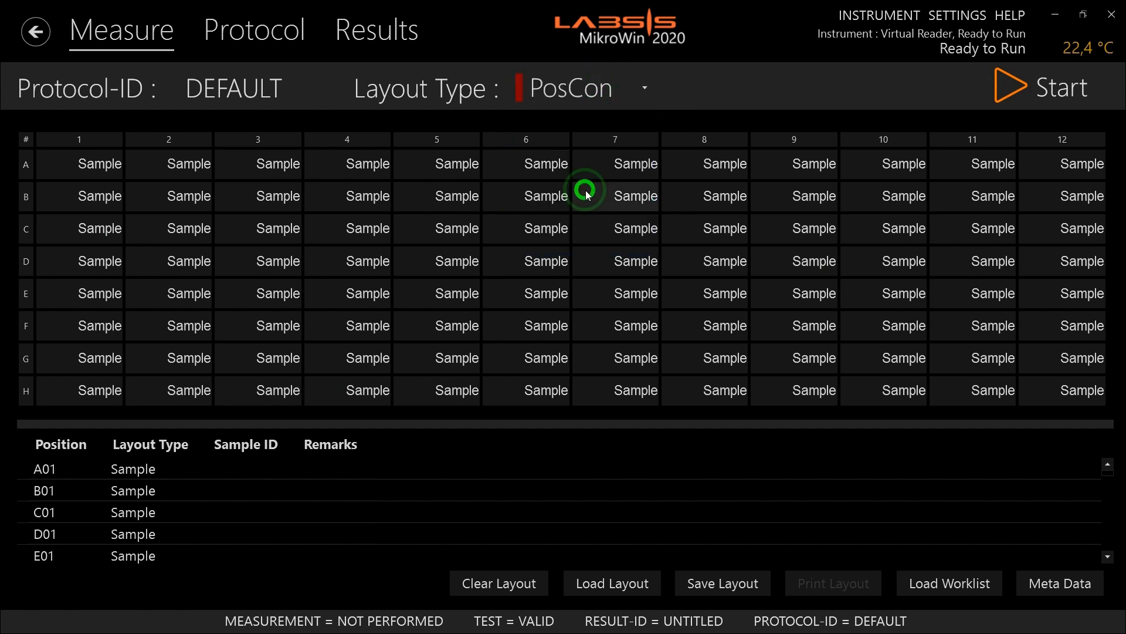
{"action": "left_click", "coordinate": [578, 90]}
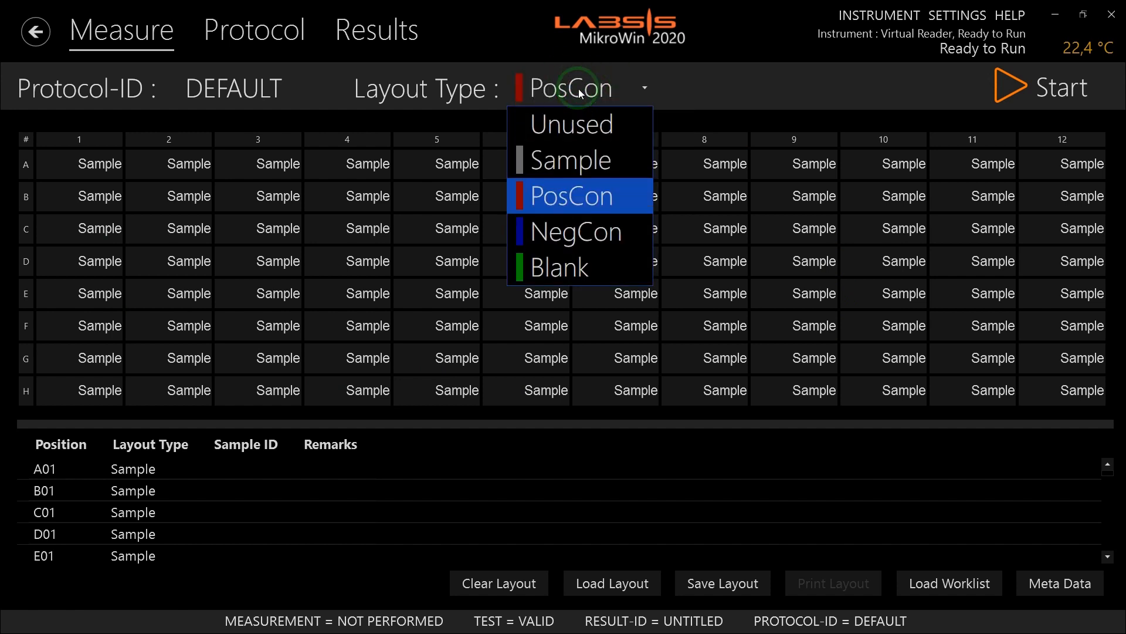
{"action": "left_click", "coordinate": [586, 162]}
Clear the plate layout and assign the PosCon type to wells A1 to D1.
{"action": "left_click", "coordinate": [1054, 85]}
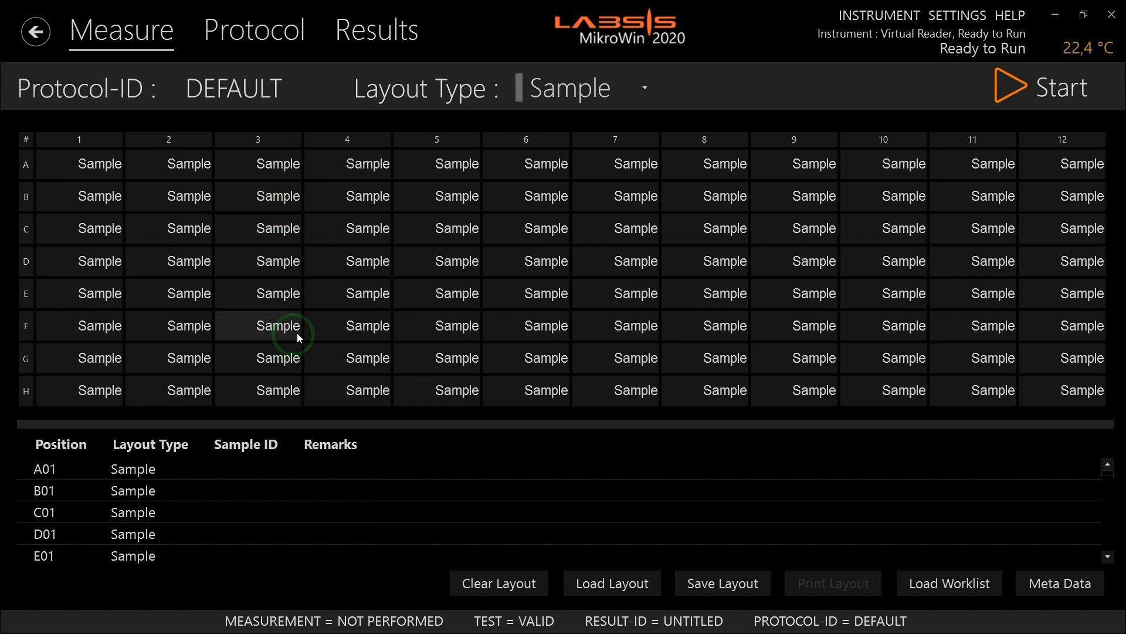
{"action": "left_click", "coordinate": [505, 583]}
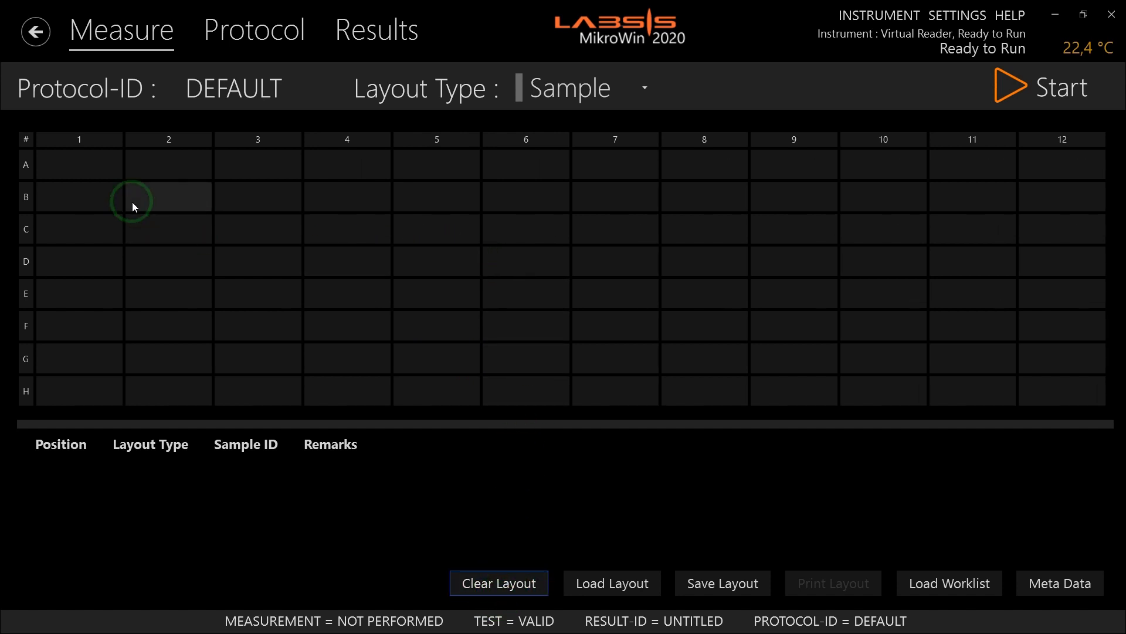
{"action": "left_click", "coordinate": [644, 91]}
{"action": "left_click", "coordinate": [580, 191]}
{"action": "left_click", "coordinate": [167, 200]}
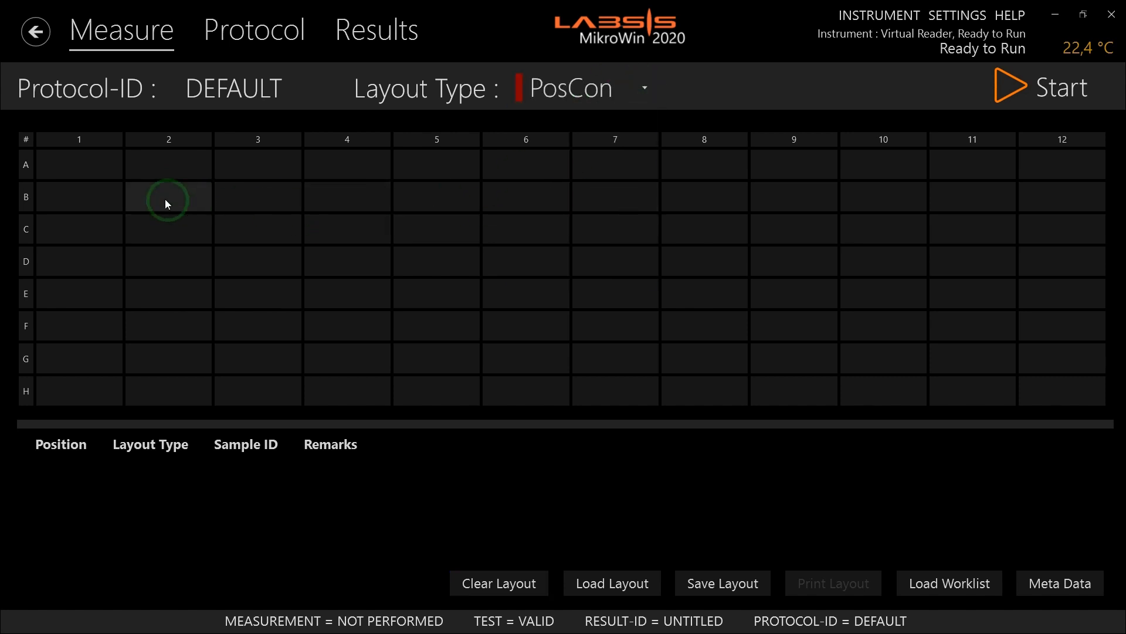
{"action": "left_click_drag", "start_coordinate": [90, 163], "coordinate": [80, 262]}
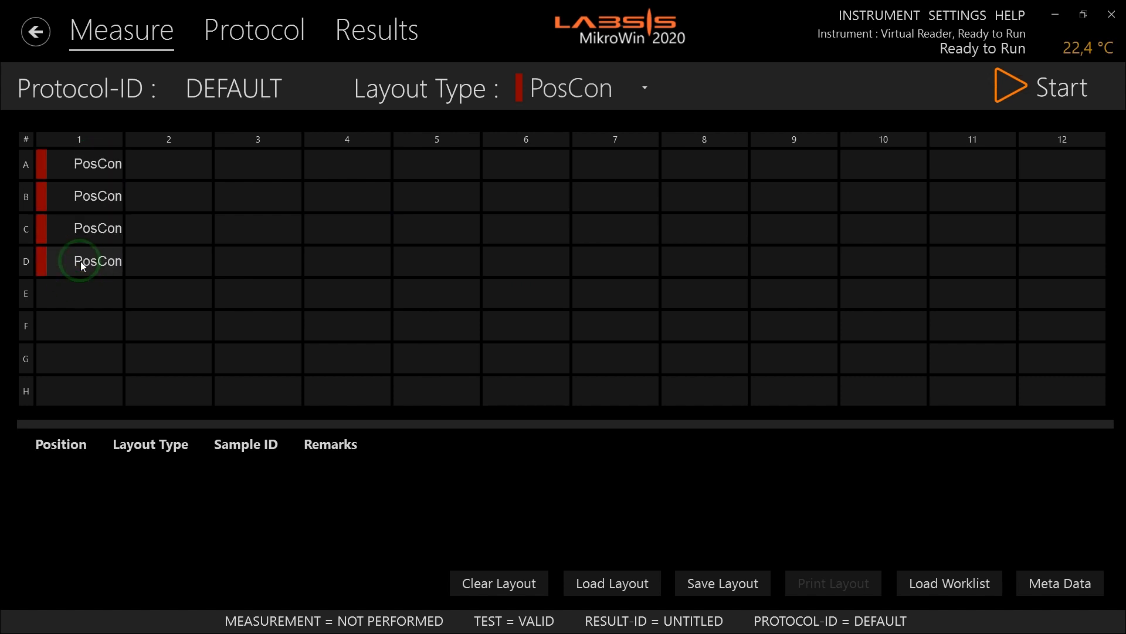
Assign the NegCon layout type to wells E1 to G1.
{"action": "left_click", "coordinate": [552, 92]}
{"action": "left_click", "coordinate": [555, 223]}
{"action": "mouse_move", "coordinate": [134, 291]}
{"action": "left_mouse_down"}
{"action": "mouse_move", "coordinate": [92, 317]}
{"action": "mouse_move", "coordinate": [93, 354]}
{"action": "left_mouse_up"}
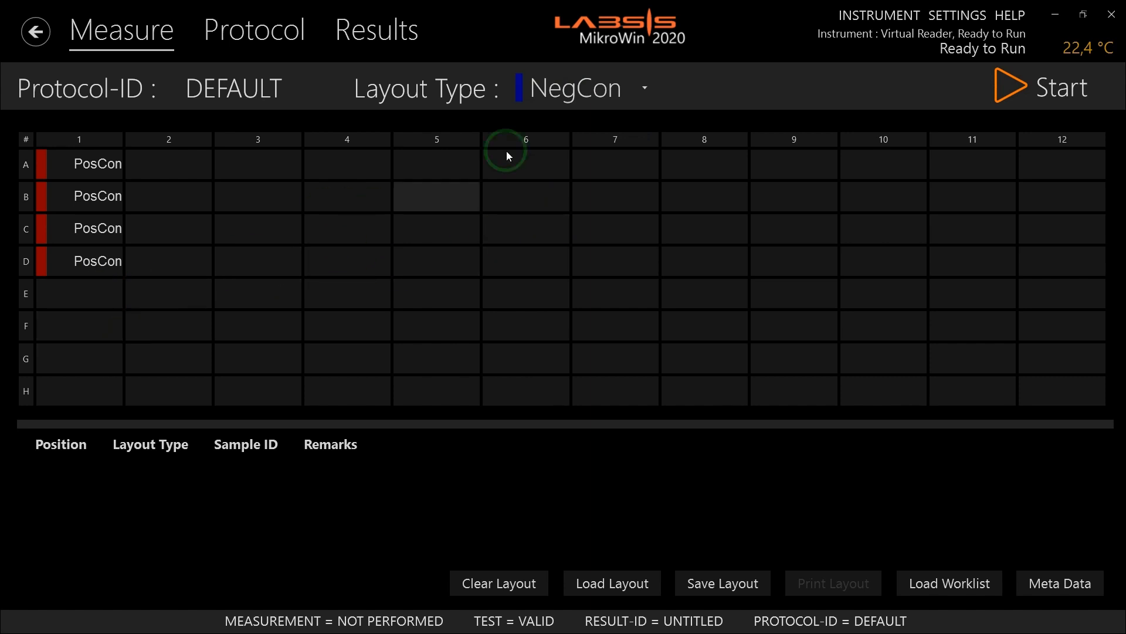
Assign the Blank layout type to well H1.
{"action": "left_click", "coordinate": [585, 94]}
{"action": "left_click", "coordinate": [552, 264]}
{"action": "left_click_drag", "start_coordinate": [129, 423], "coordinate": [83, 396]}
{"action": "left_click_drag", "start_coordinate": [279, 361], "coordinate": [279, 360]}
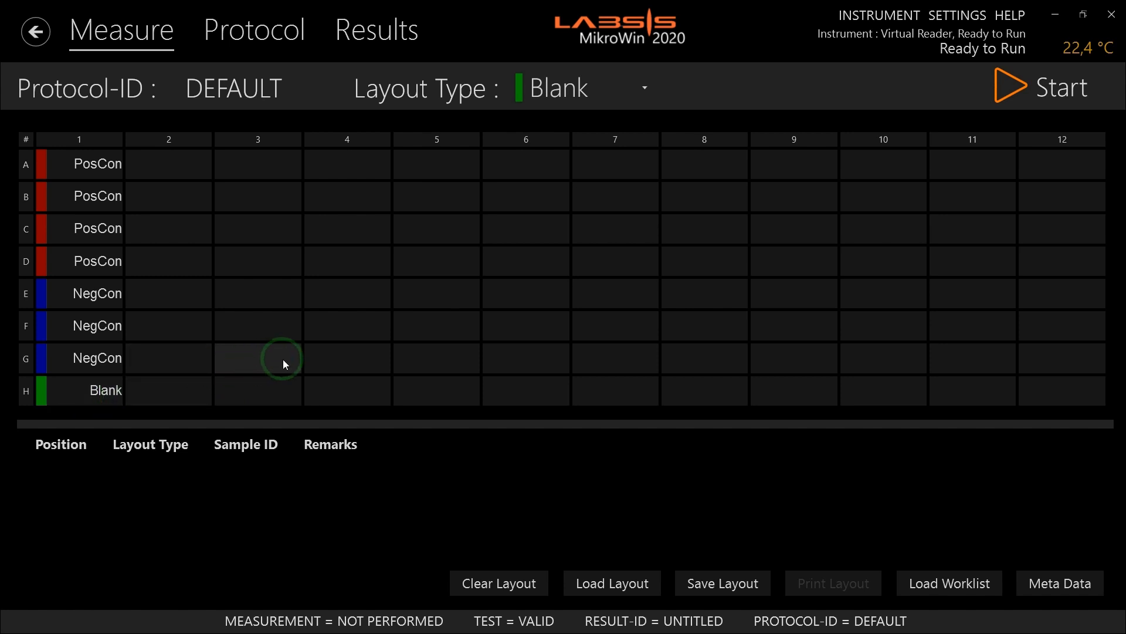
Fill all remaining empty wells of the plate with the Sample layout type.
{"action": "left_click", "coordinate": [606, 86]}
{"action": "left_click", "coordinate": [584, 160]}
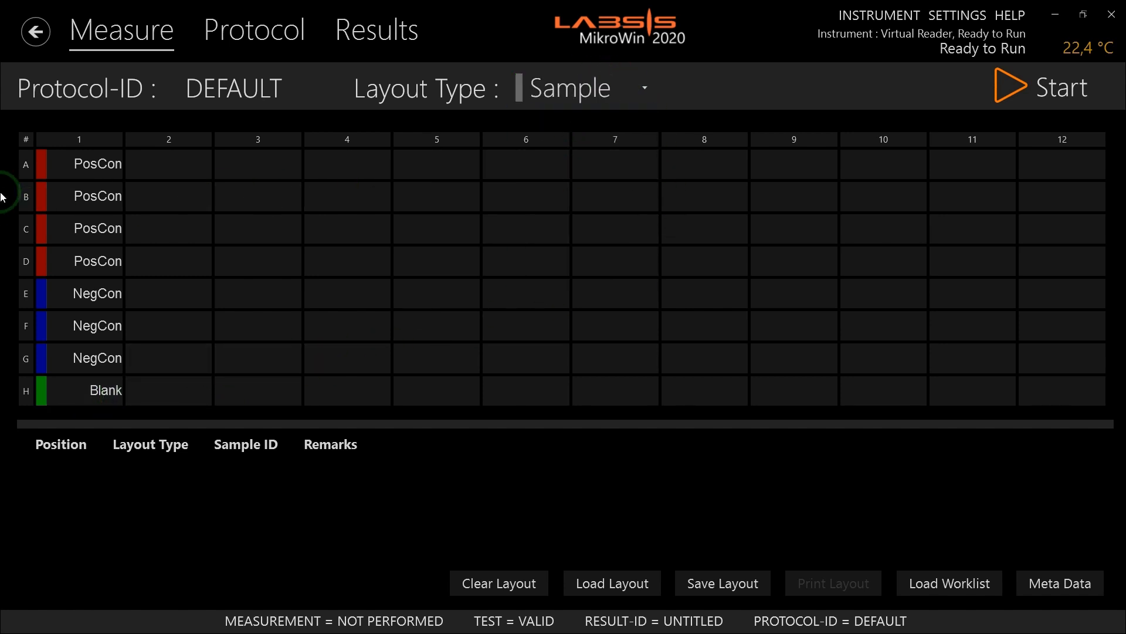
{"action": "left_click", "coordinate": [25, 142]}
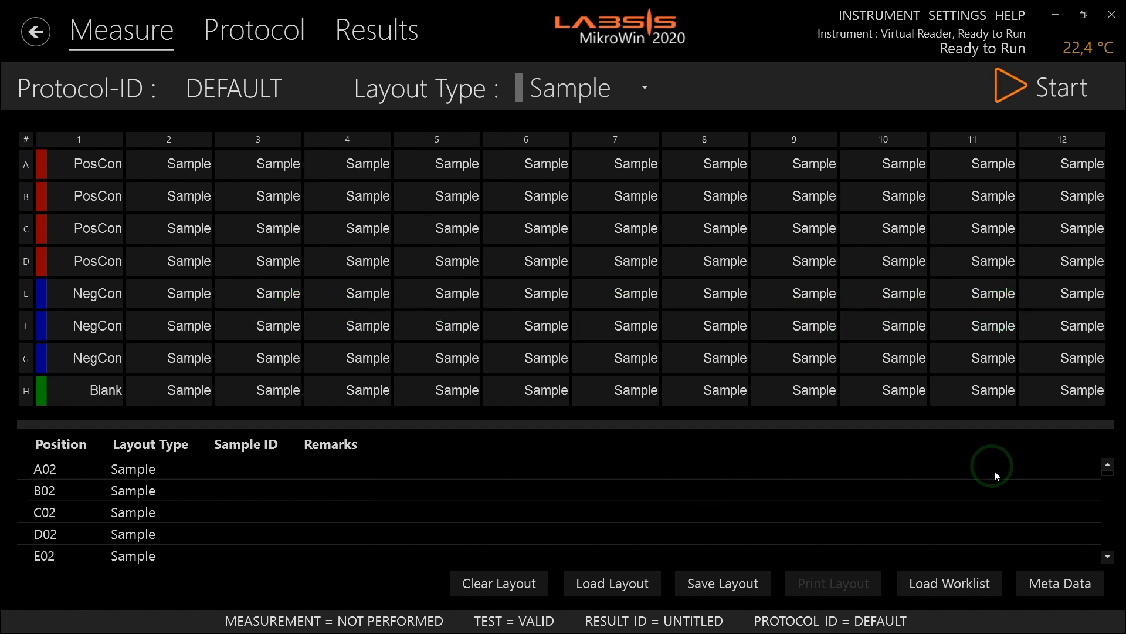
Examine the sample metadata table and the options for modifying, inserting or removing its columns.
{"action": "left_click", "coordinate": [1060, 584]}
{"action": "left_click", "coordinate": [1058, 583]}
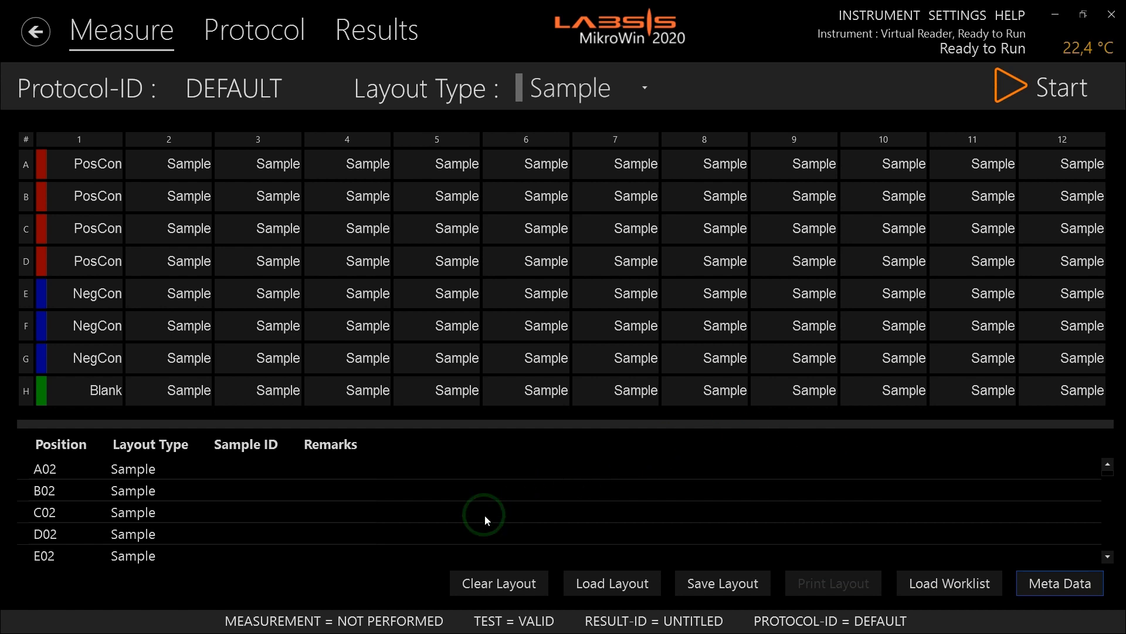
{"action": "left_click", "coordinate": [283, 531]}
{"action": "left_click", "coordinate": [345, 443]}
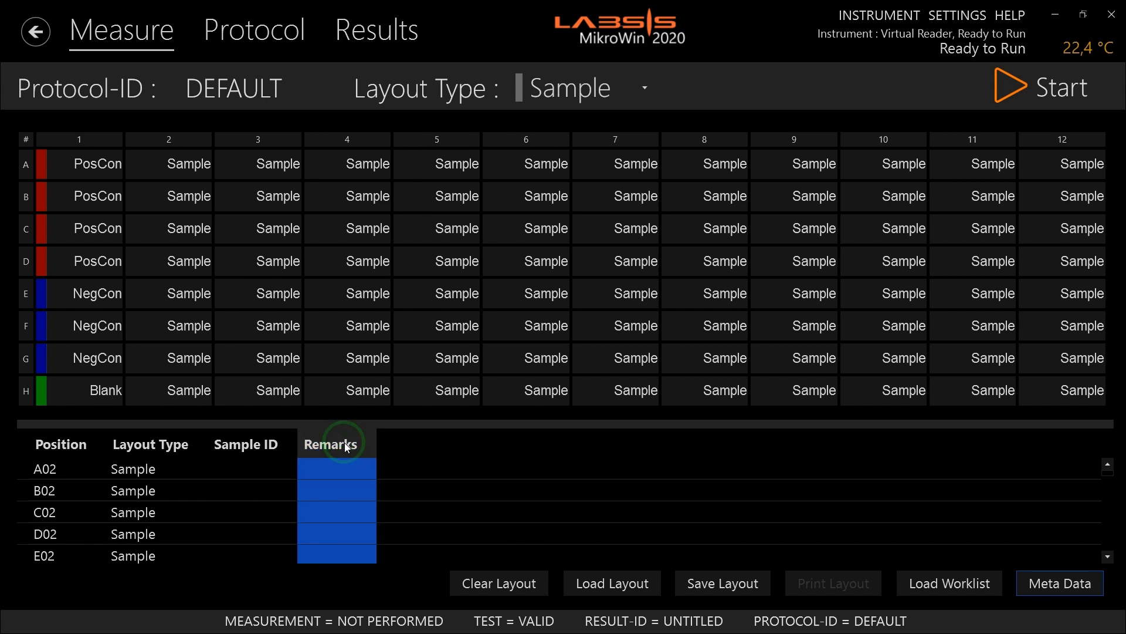
{"action": "right_click", "coordinate": [344, 442]}
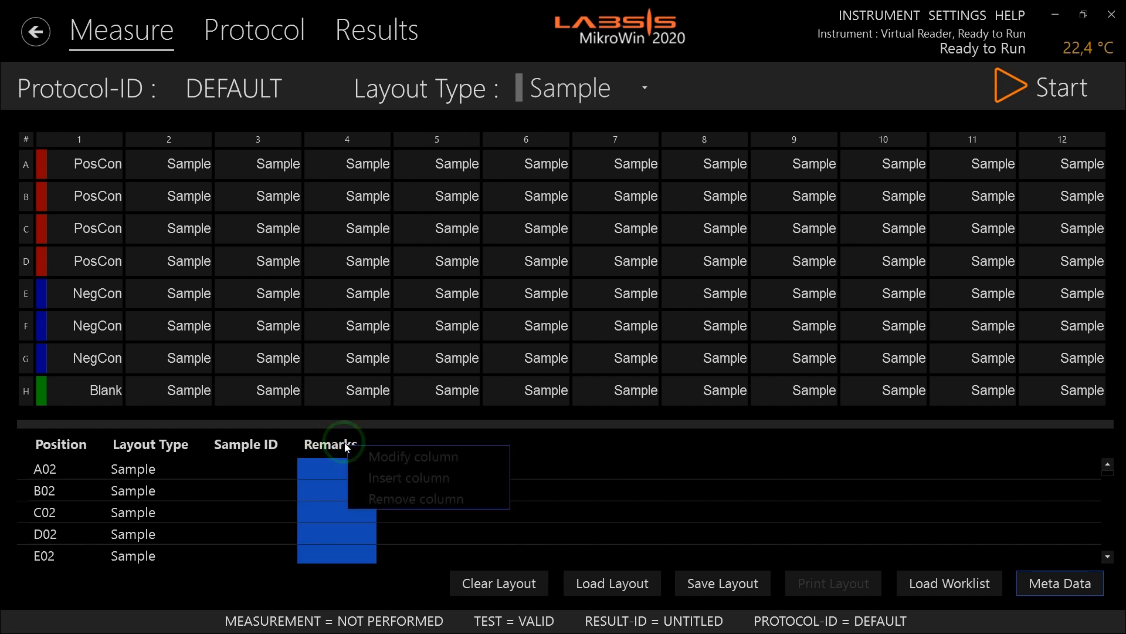
{"action": "left_click", "coordinate": [259, 442]}
{"action": "left_click", "coordinate": [259, 441]}
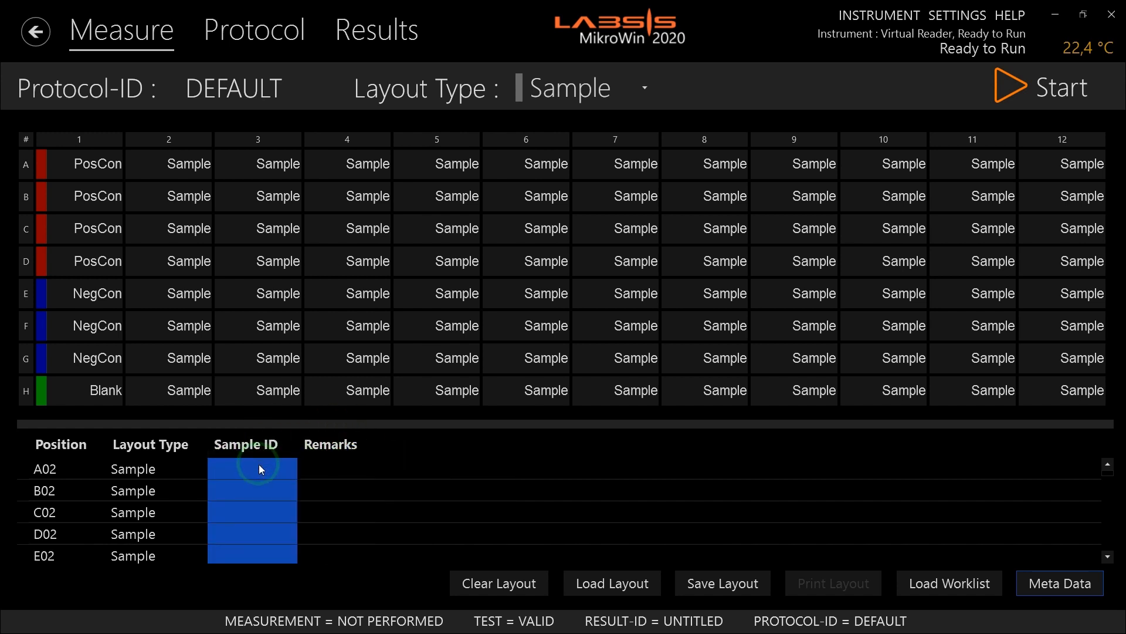
Enter the sample IDs 56756, 87877, 54656 and 786786 for positions A02 to D02 in the sample table.
{"action": "left_click", "coordinate": [259, 464]}
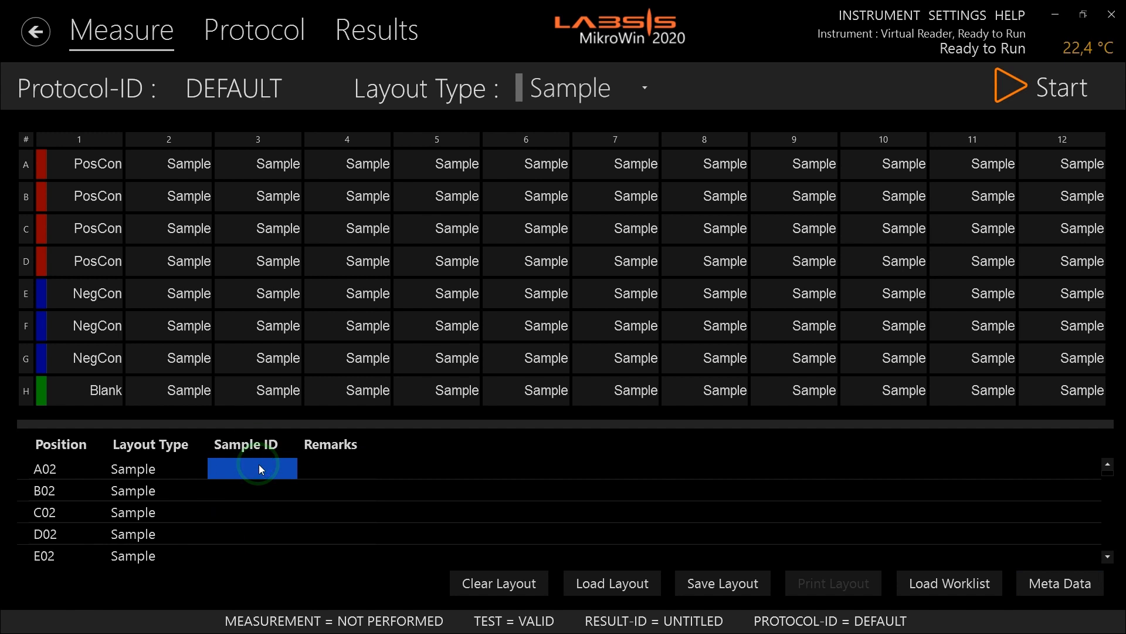
{"action": "type", "text": "56756"}
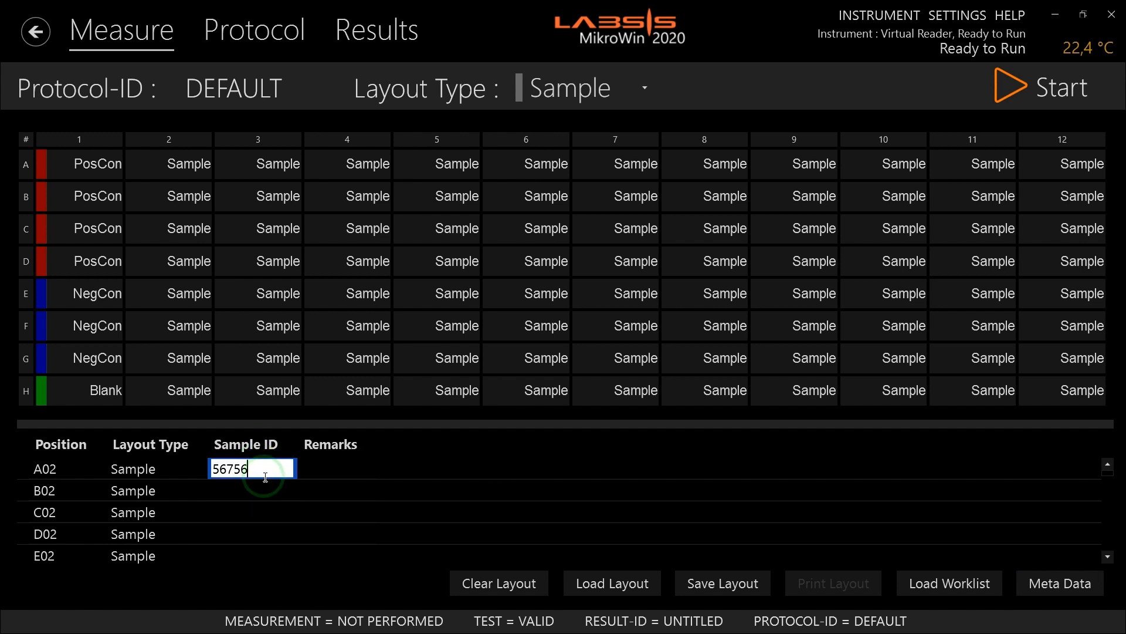
{"action": "key", "text": "Return"}
{"action": "type", "text": "87877"}
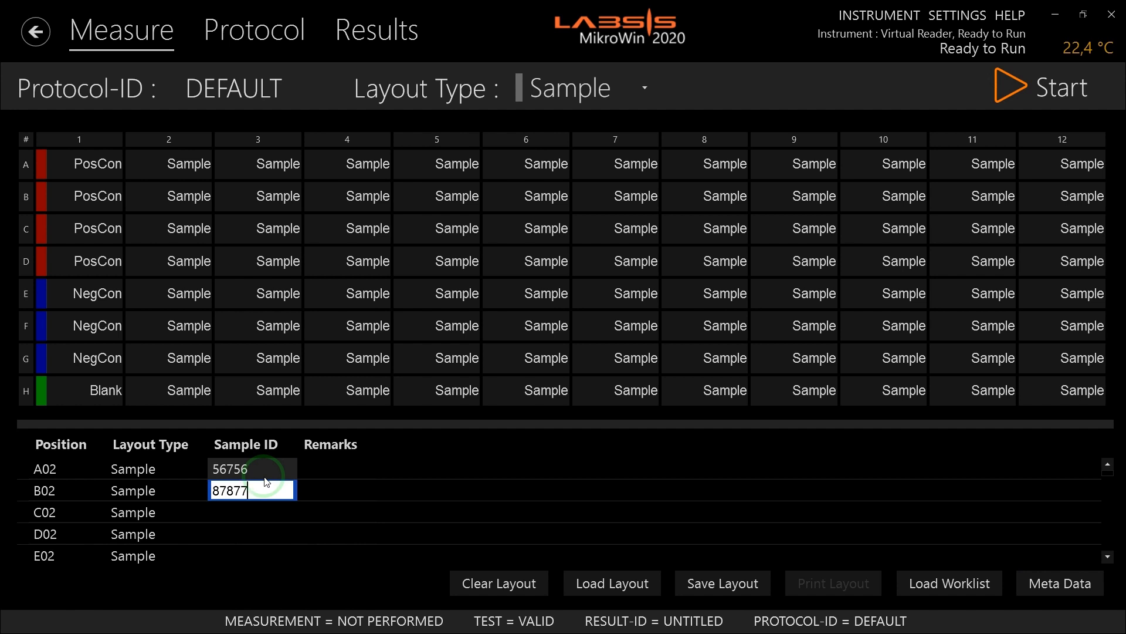
{"action": "key", "text": "Return"}
{"action": "type", "text": "54656"}
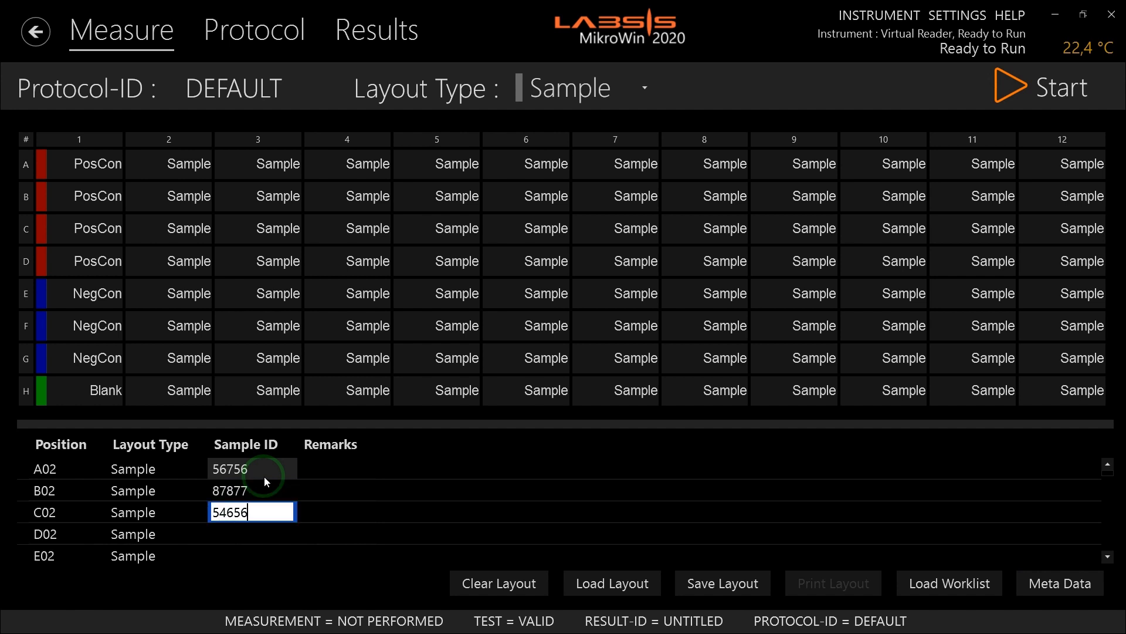
{"action": "key", "text": "Return"}
{"action": "type", "text": "786786"}
{"action": "key", "text": "Return"}
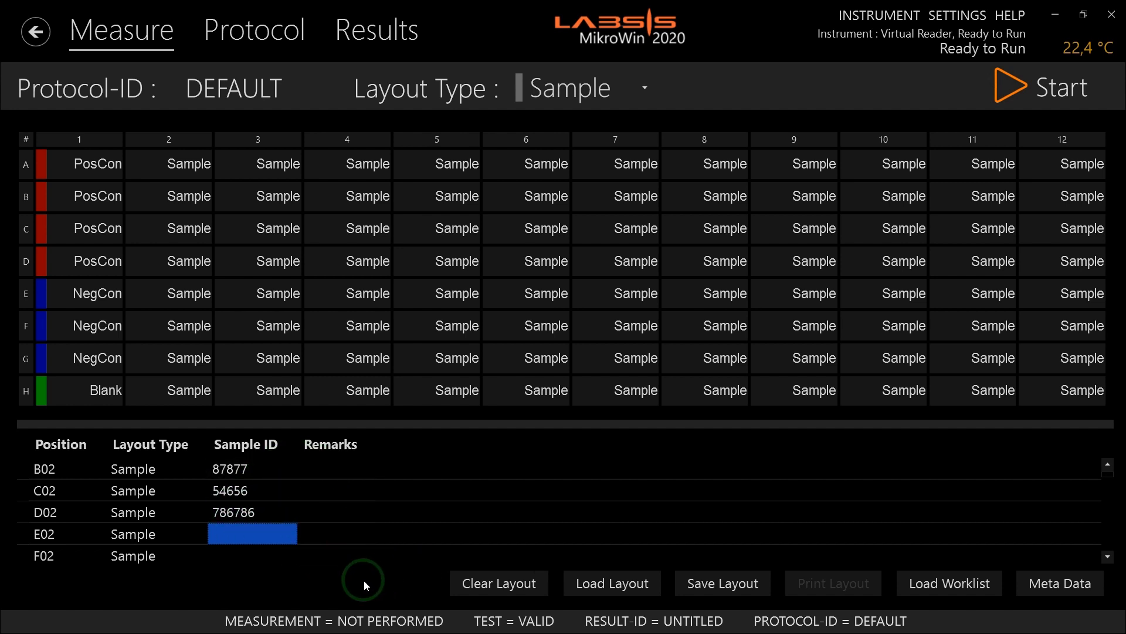
{"action": "left_click", "coordinate": [740, 582]}
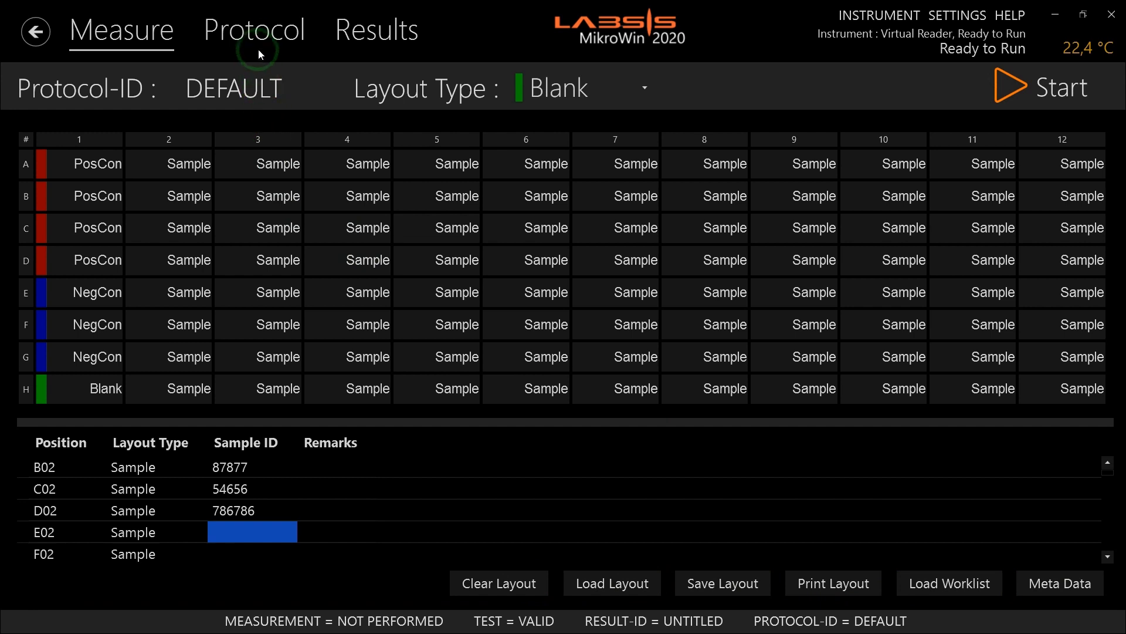
Open the Elisa protocol from the recently used protocols.
{"action": "left_click", "coordinate": [256, 36]}
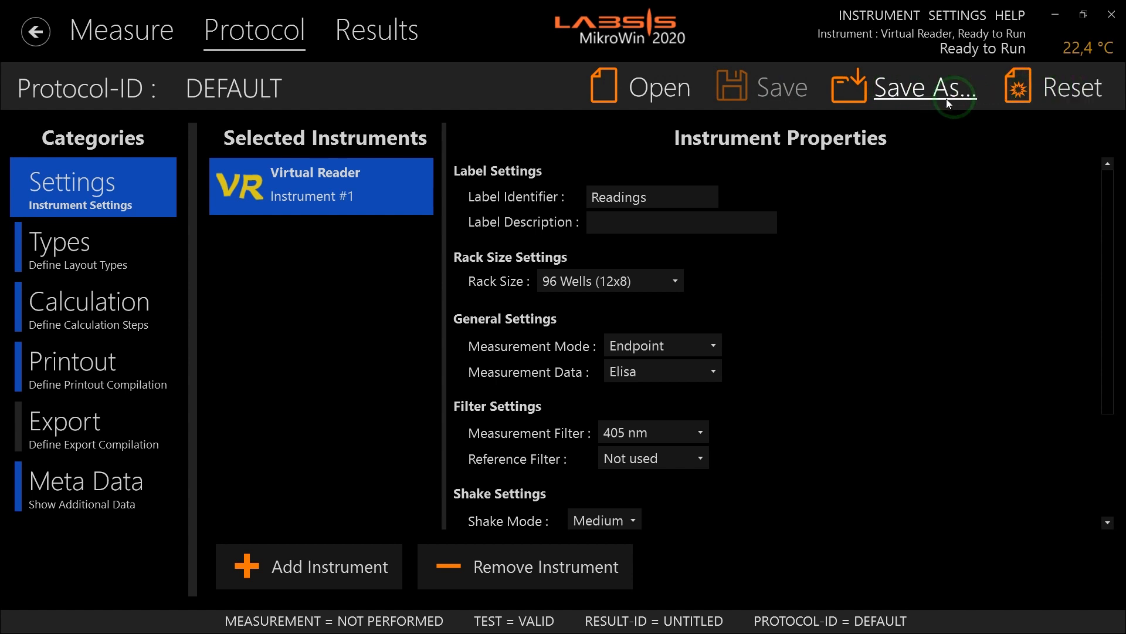
{"action": "left_click", "coordinate": [654, 92]}
{"action": "left_click", "coordinate": [100, 261]}
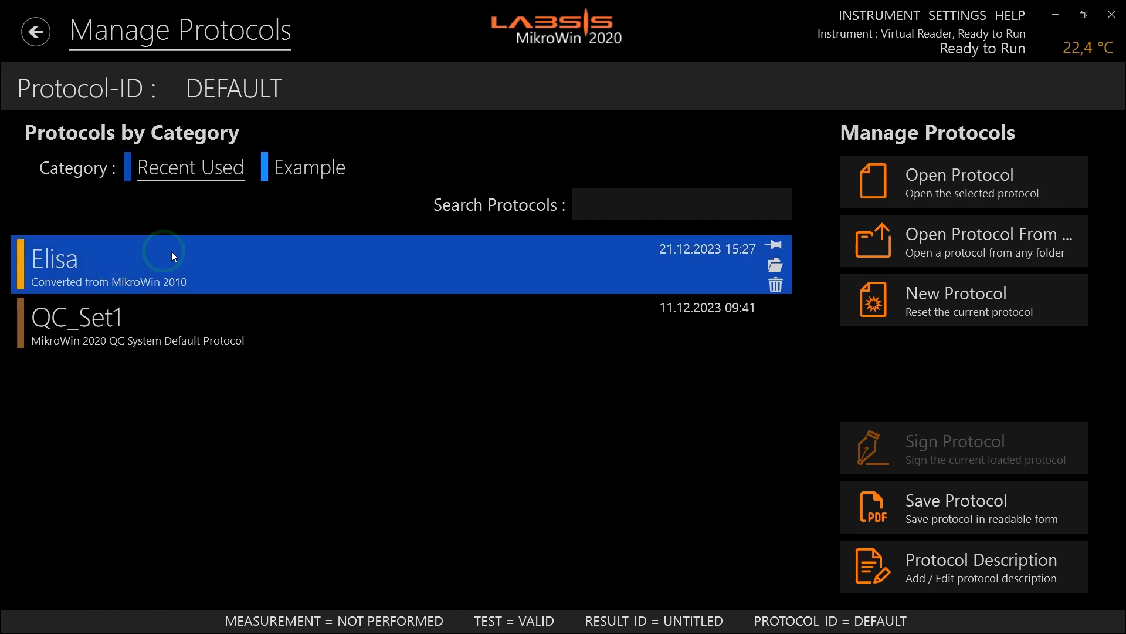
{"action": "left_click", "coordinate": [916, 176]}
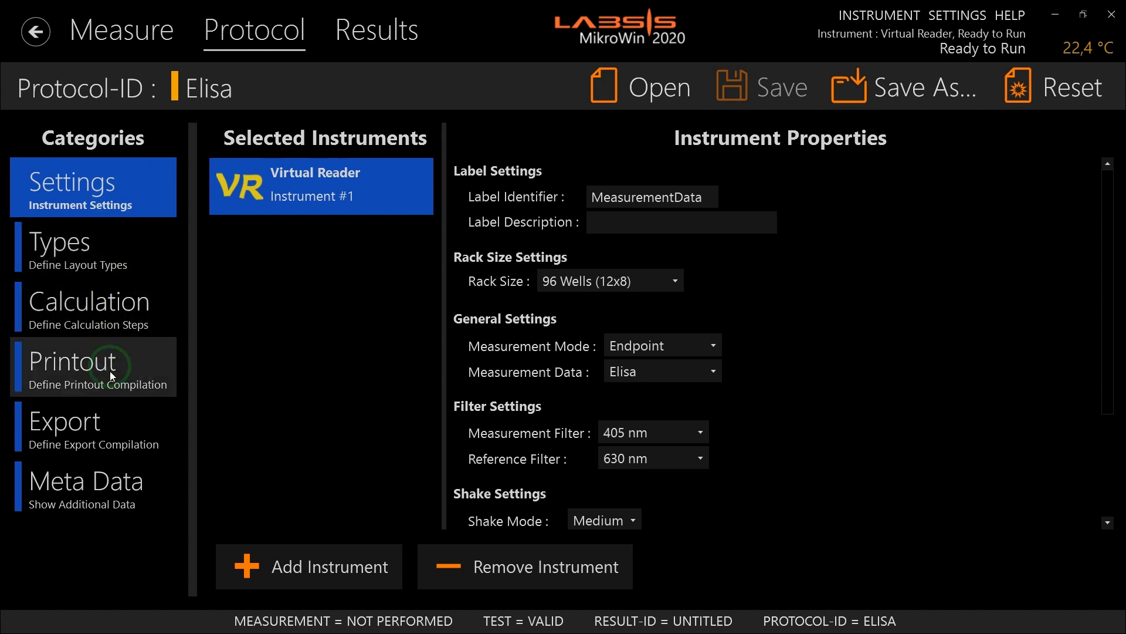
Add the Batch Control driver to the Elisa protocol's instruments and move it ahead of the Virtual Reader.
{"action": "left_click", "coordinate": [84, 427]}
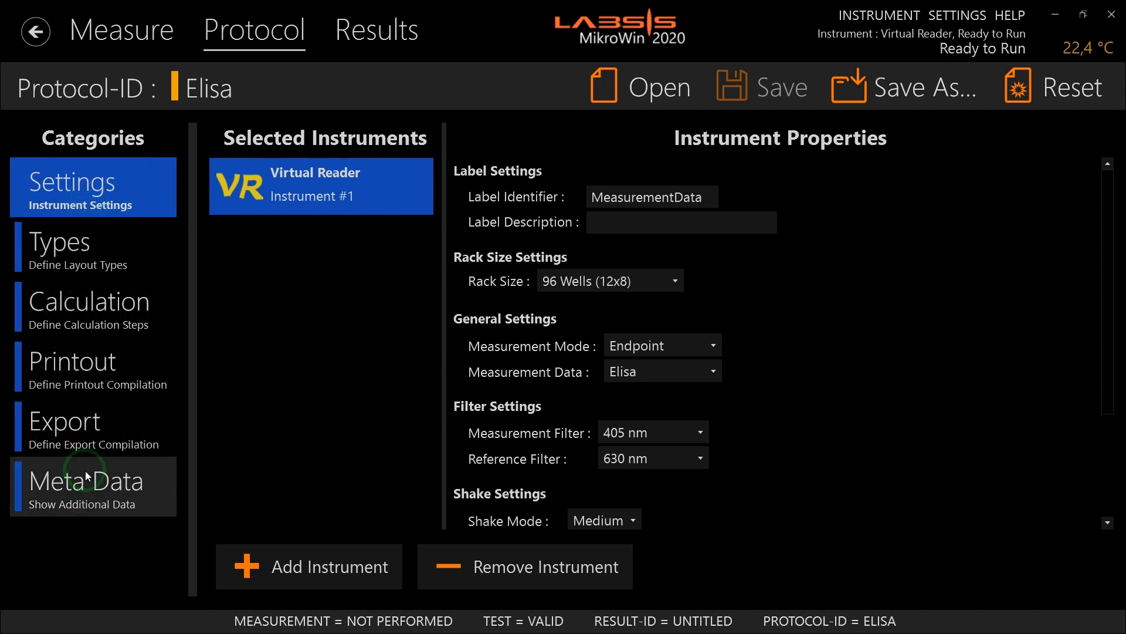
{"action": "left_click", "coordinate": [79, 205]}
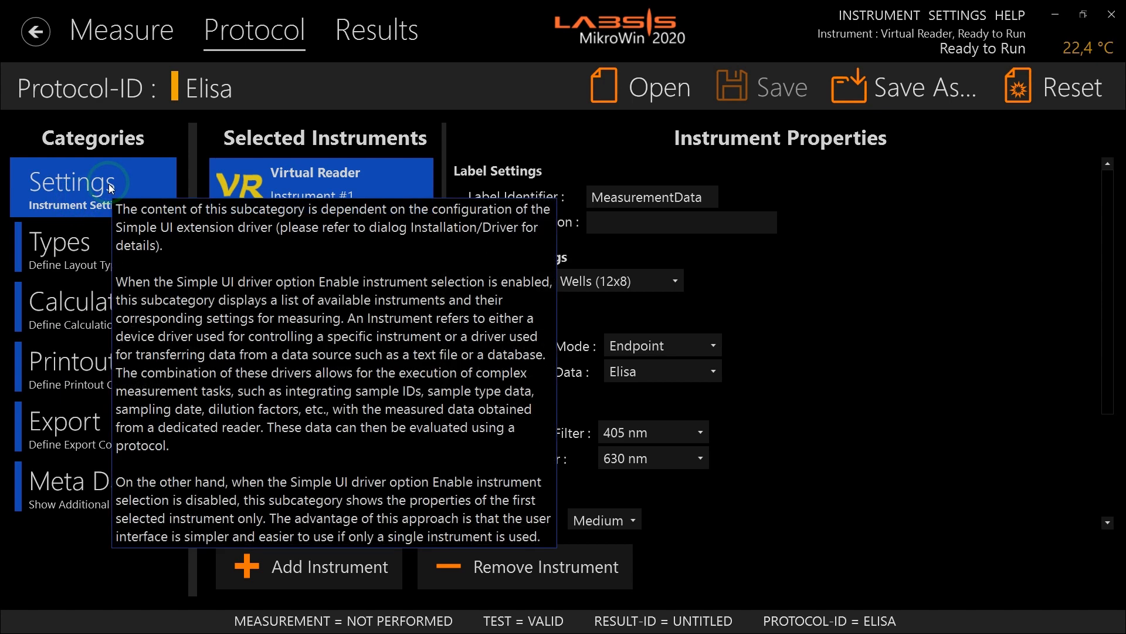
{"action": "left_click", "coordinate": [302, 173]}
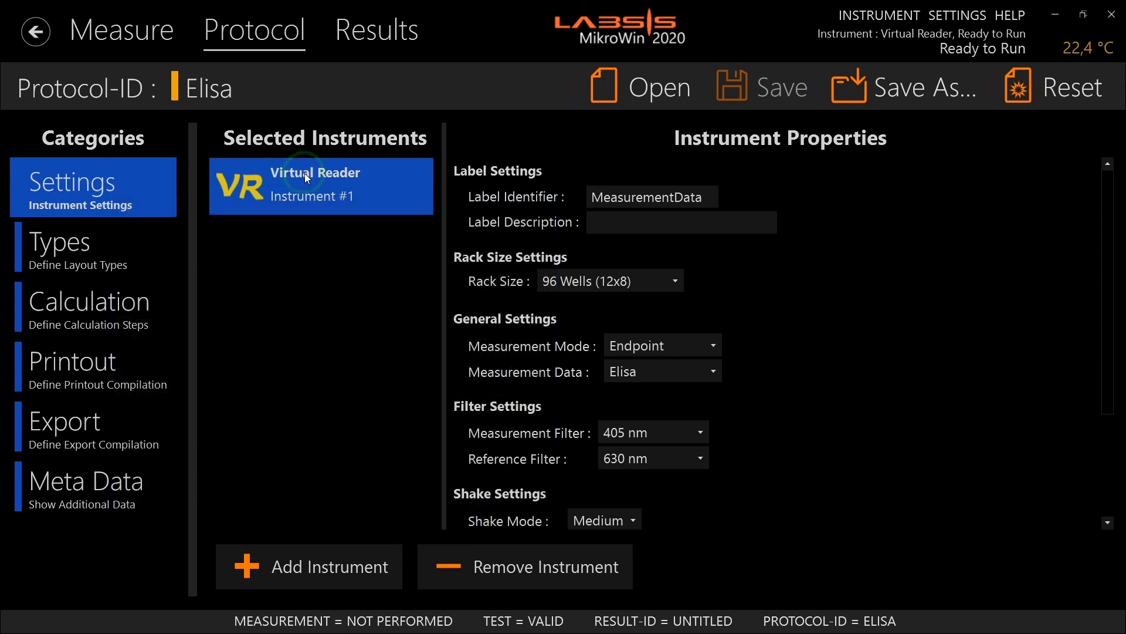
{"action": "left_click", "coordinate": [344, 564]}
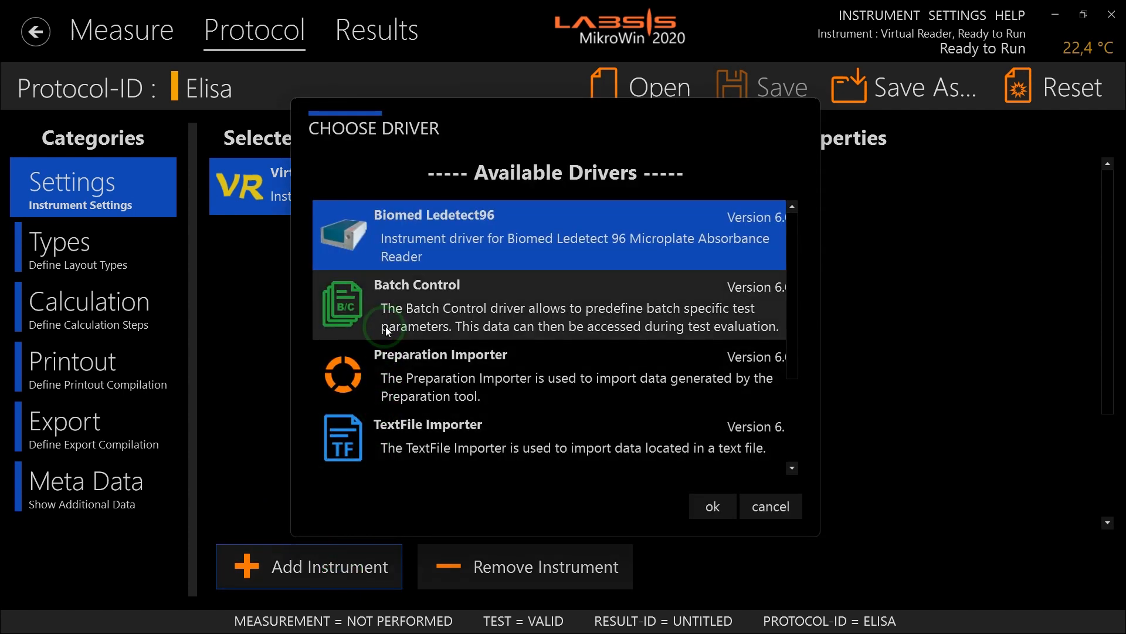
{"action": "double_click", "coordinate": [396, 297]}
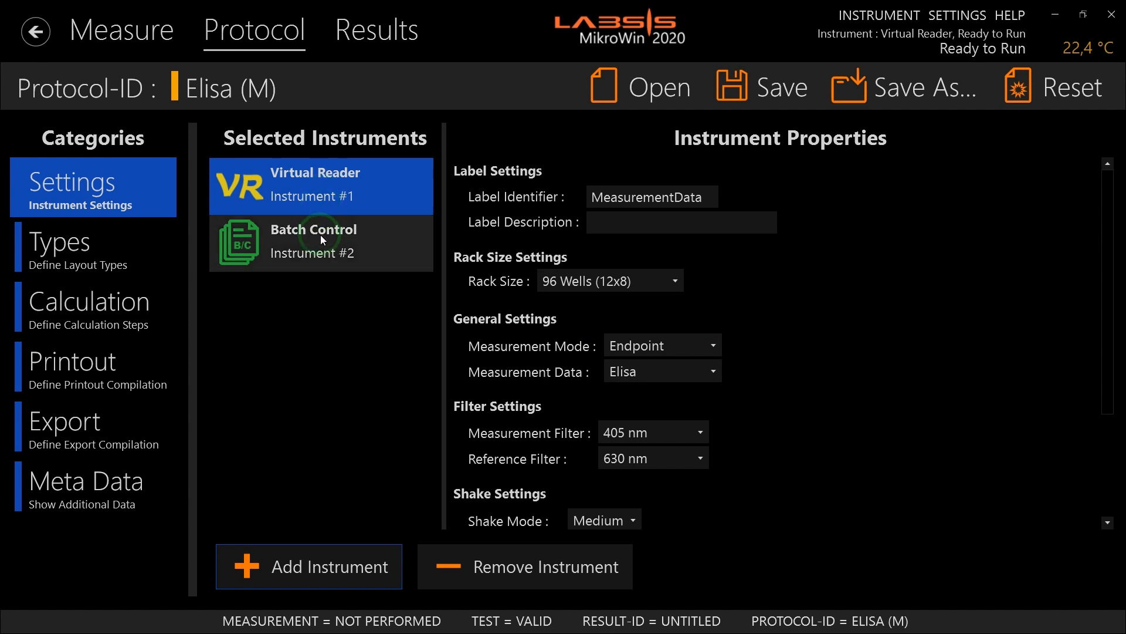
{"action": "left_click", "coordinate": [324, 255]}
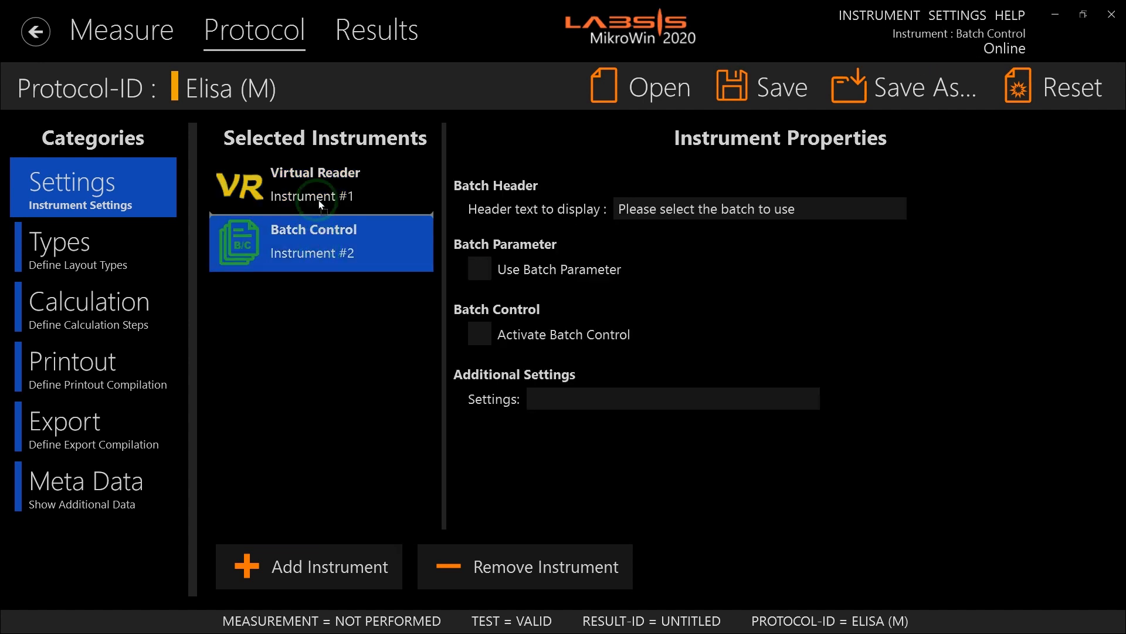
{"action": "left_click_drag", "start_coordinate": [319, 183], "coordinate": [319, 180]}
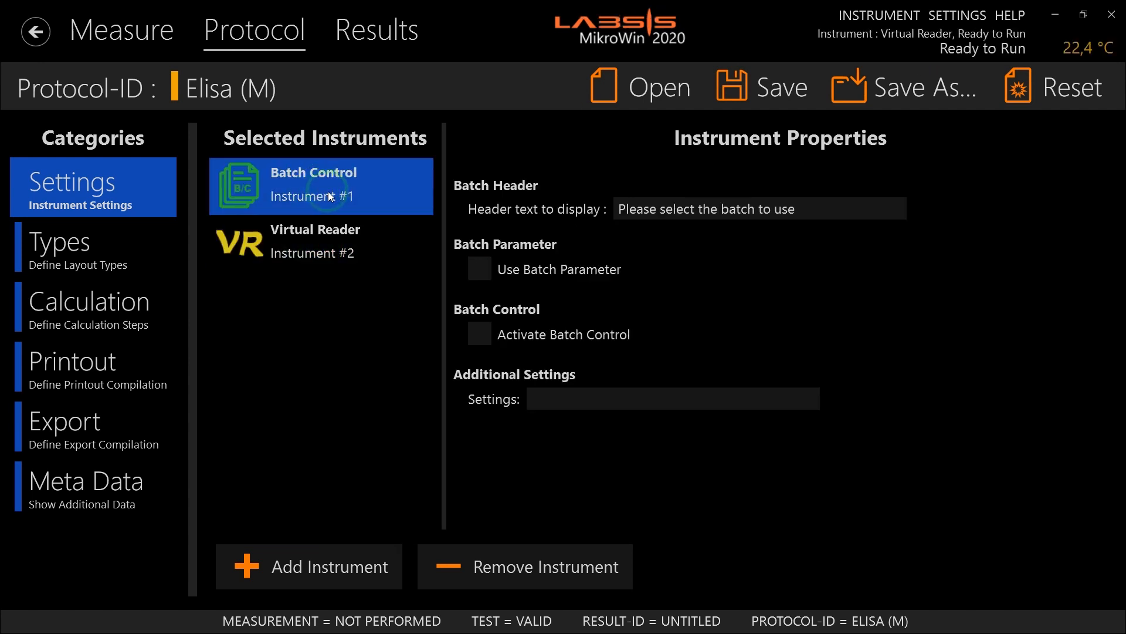
Remove the Batch Control instrument from the protocol's selected instruments.
{"action": "left_click", "coordinate": [322, 232]}
{"action": "left_click", "coordinate": [316, 195]}
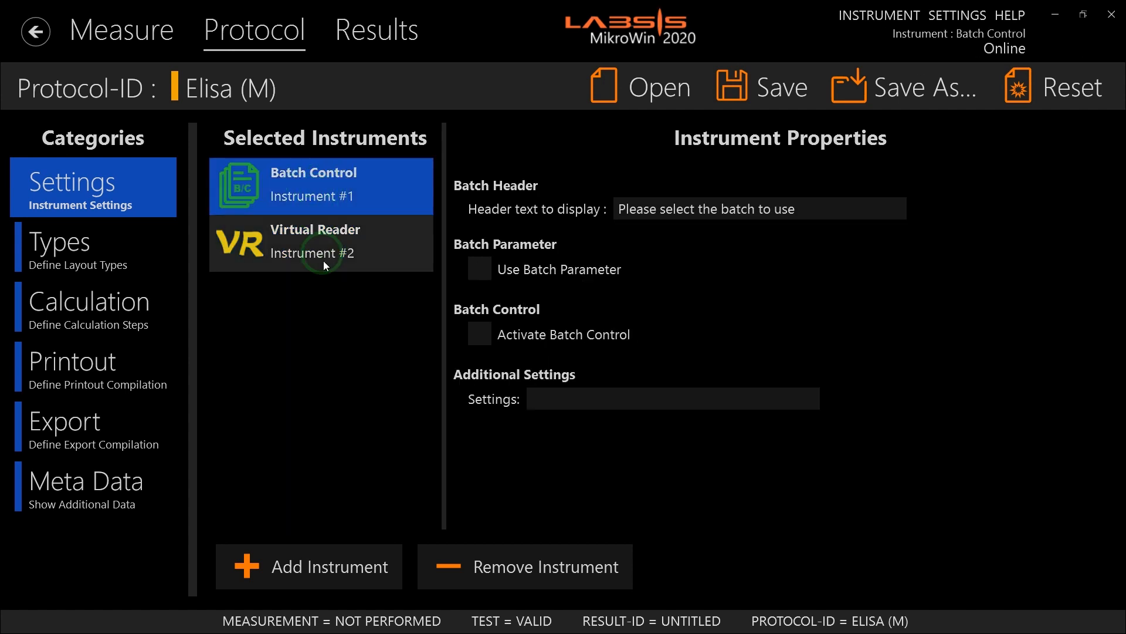
{"action": "left_click", "coordinate": [479, 566]}
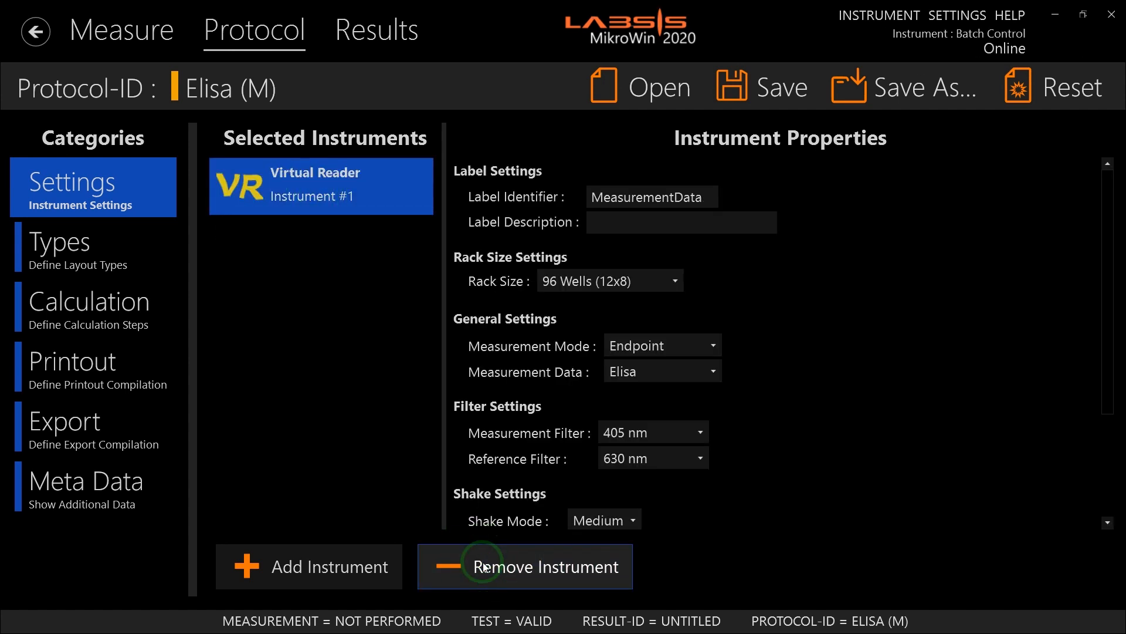
Examine the Virtual Reader's instrument properties, including the label, rack size, measurement, filter and shake settings.
{"action": "left_click", "coordinate": [352, 212]}
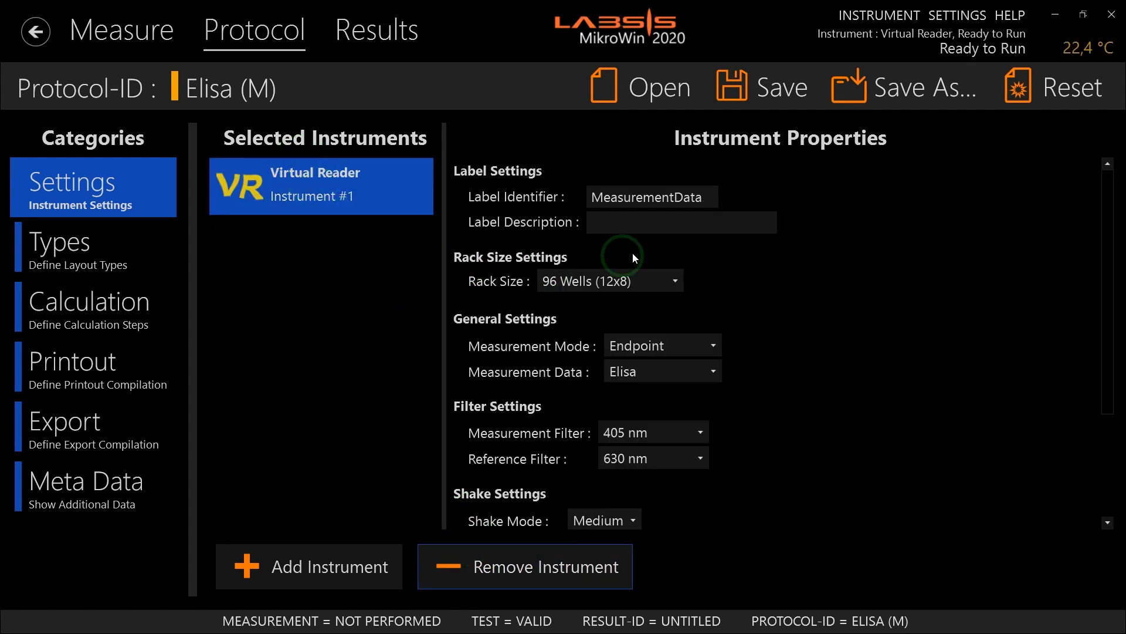
{"action": "scroll", "coordinate": [843, 339], "scroll_direction": "down", "scroll_amount": 1}
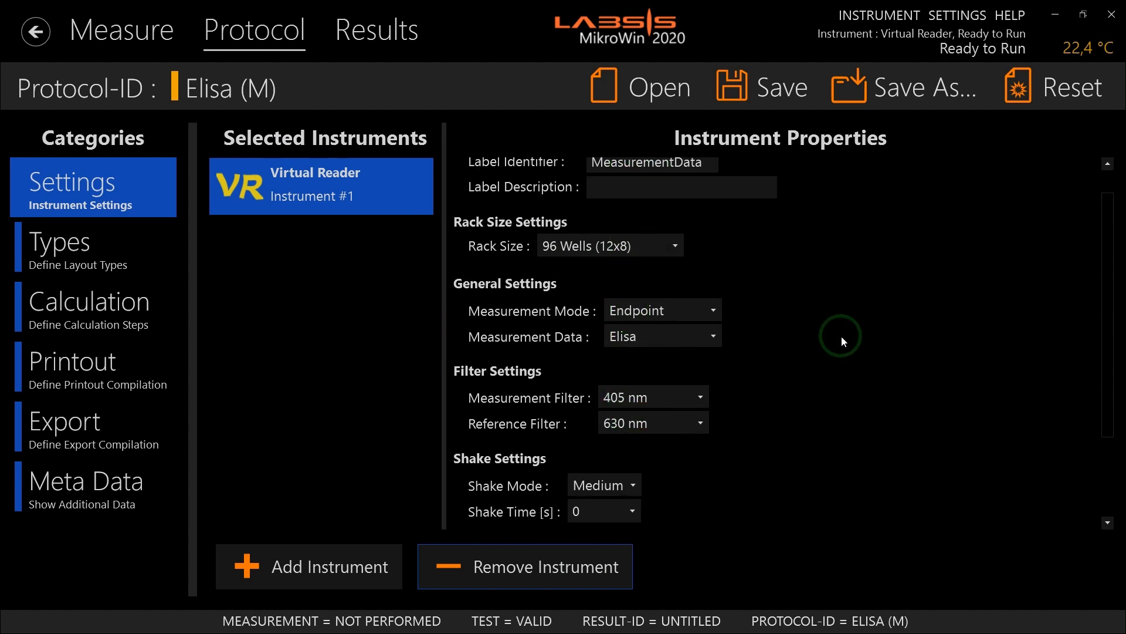
{"action": "scroll", "coordinate": [841, 335], "scroll_direction": "down", "scroll_amount": 3}
{"action": "scroll", "coordinate": [841, 336], "scroll_direction": "up", "scroll_amount": 3}
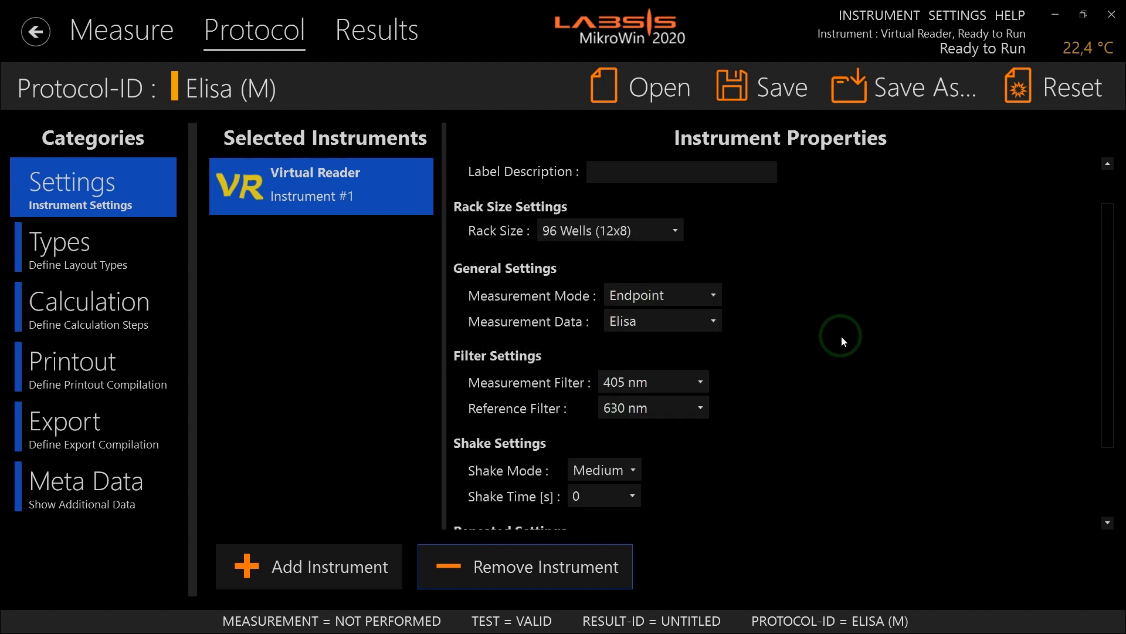
{"action": "scroll", "coordinate": [841, 335], "scroll_direction": "up", "scroll_amount": 2}
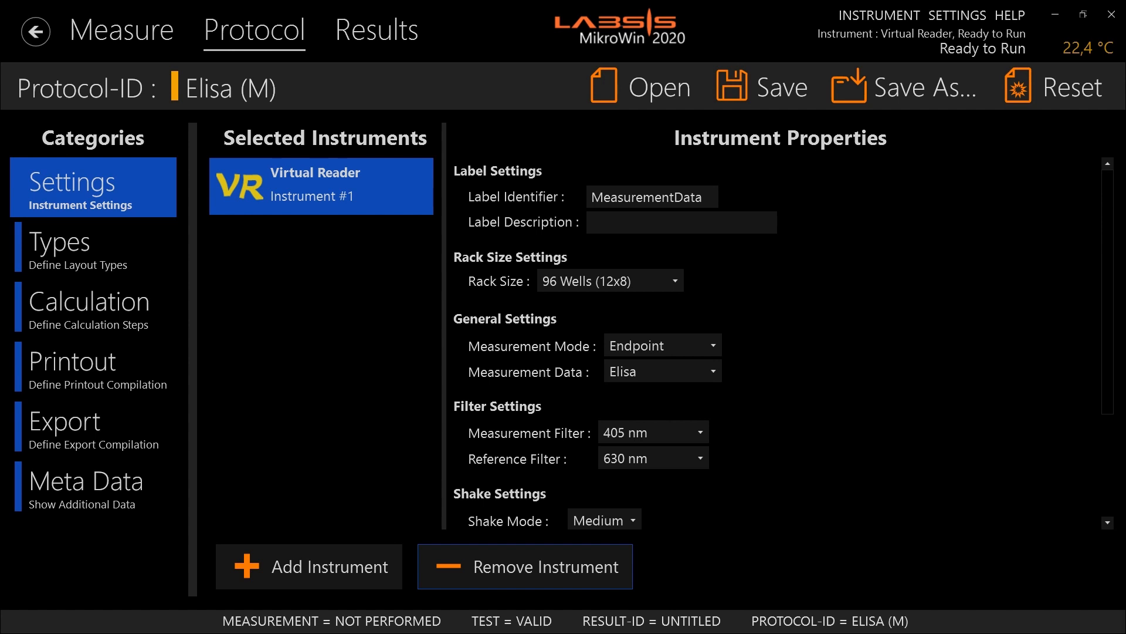
Examine the Sample layout type's properties and the help descriptions for its identifier, color code and curvefit options.
{"action": "left_click", "coordinate": [146, 251]}
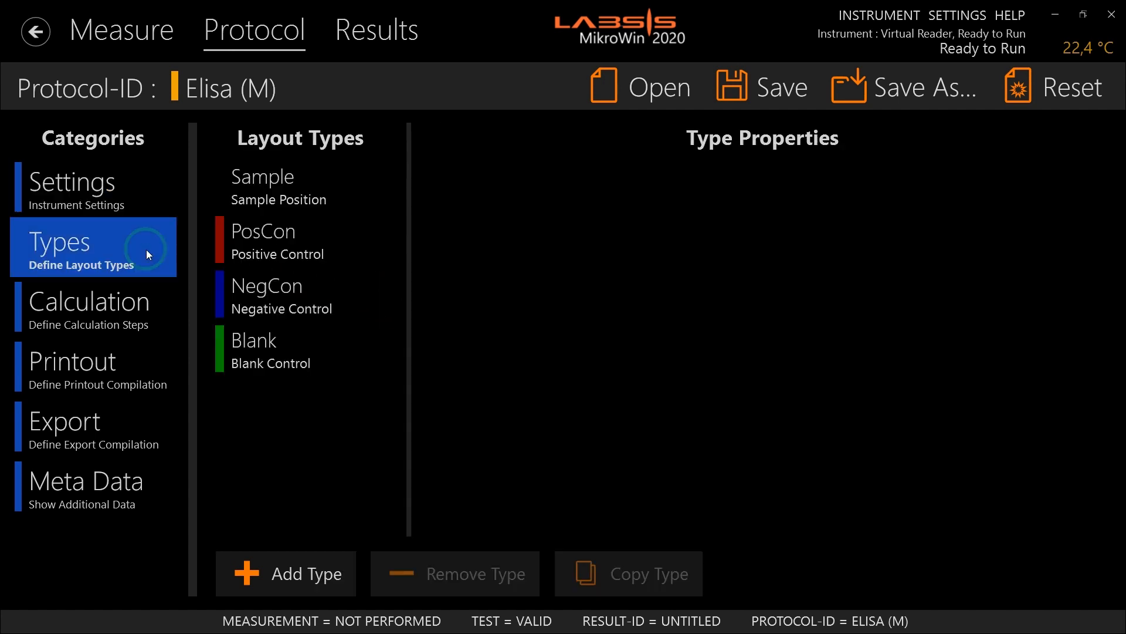
{"action": "left_click", "coordinate": [260, 252]}
{"action": "left_click", "coordinate": [345, 193]}
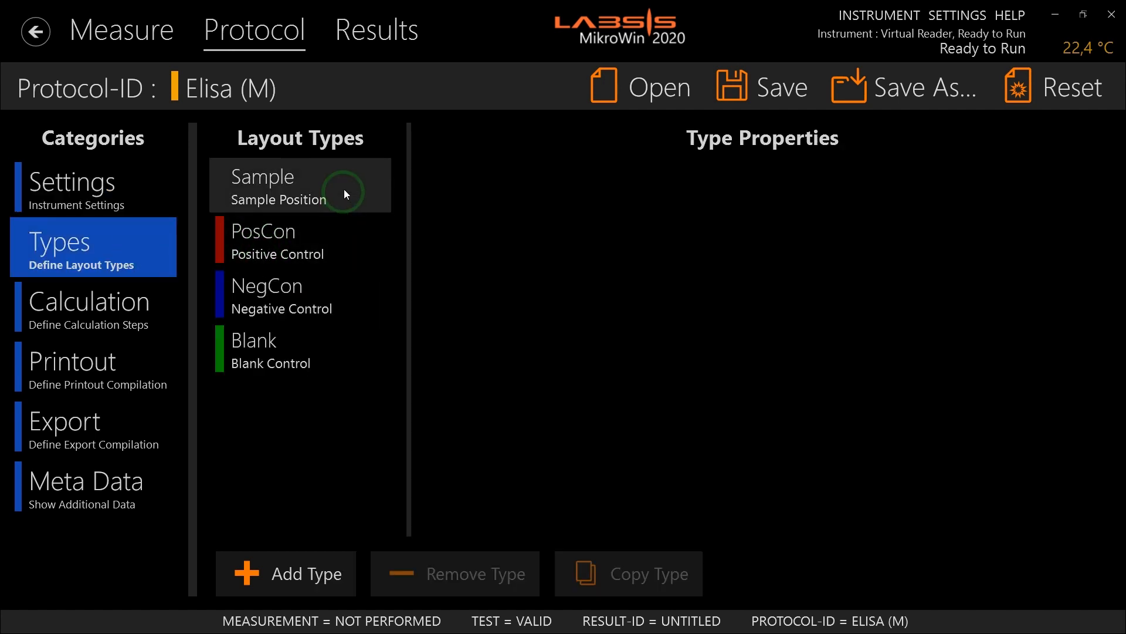
{"action": "left_click", "coordinate": [270, 193]}
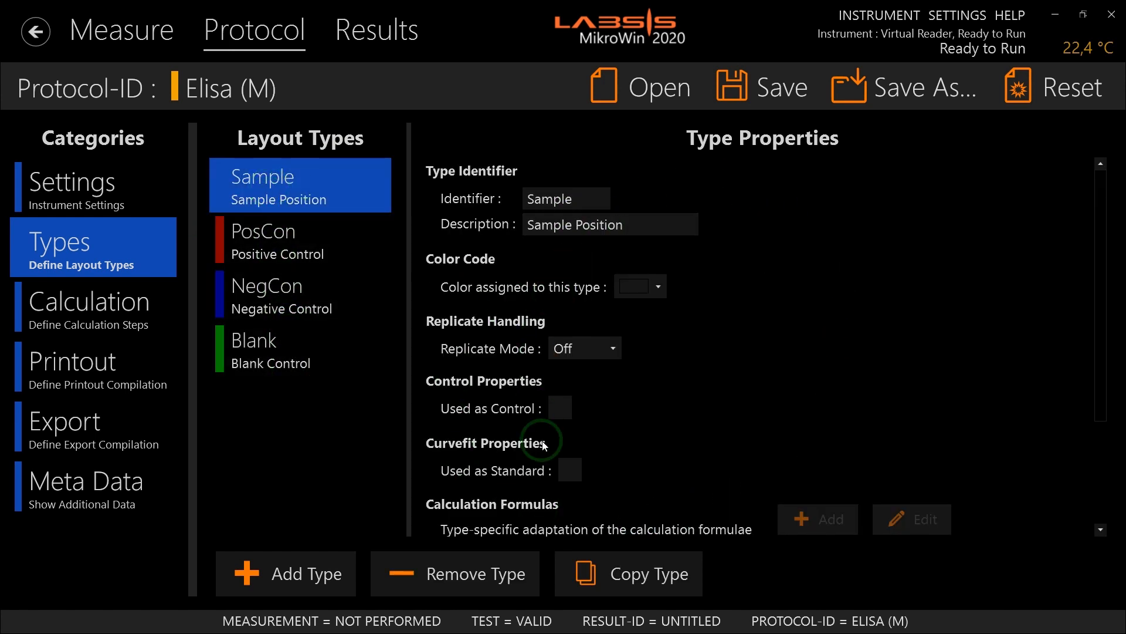
{"action": "mouse_move", "coordinate": [544, 444]}
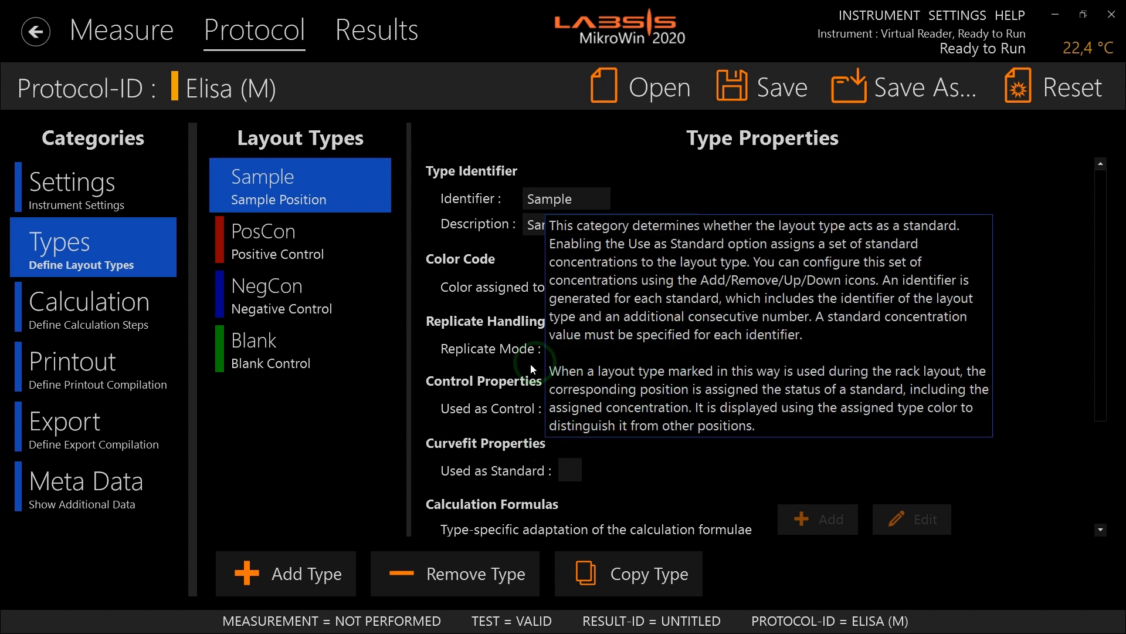
{"action": "mouse_move", "coordinate": [477, 256]}
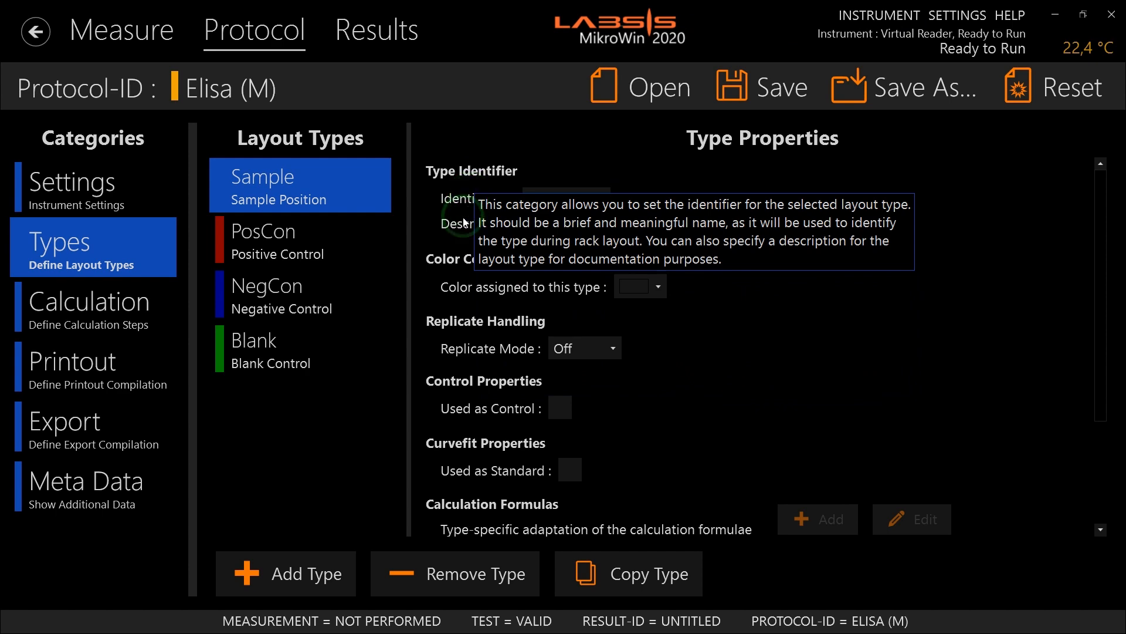
{"action": "mouse_move", "coordinate": [447, 289]}
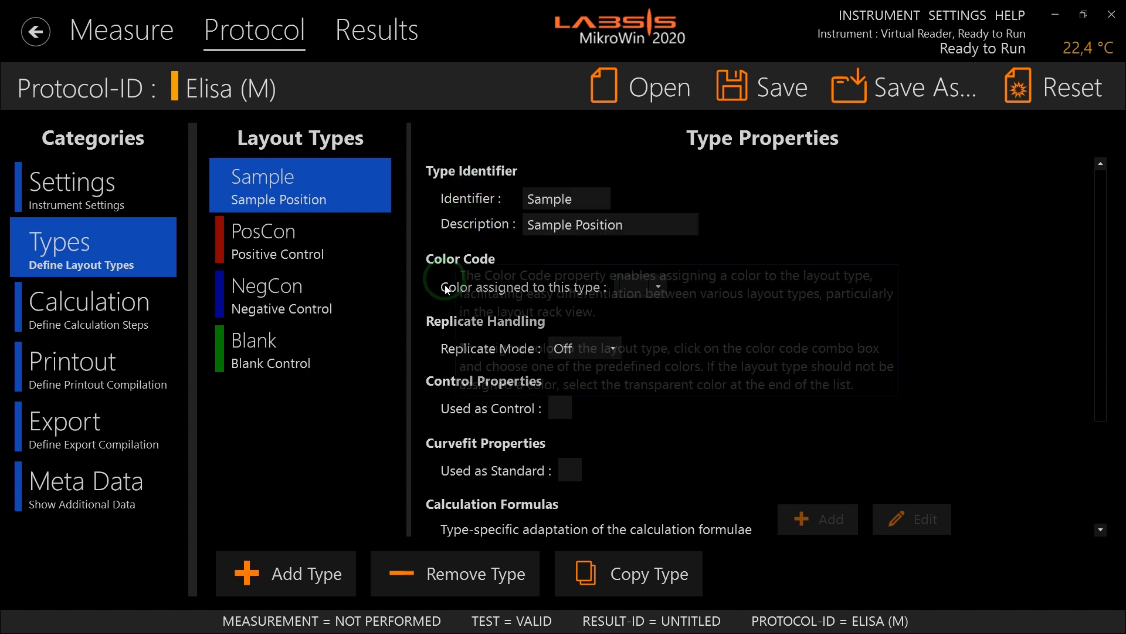
Compare the properties of the PosCon, NegCon and Blank layout types with the Sample type, including its calculation formulas.
{"action": "left_click", "coordinate": [296, 245]}
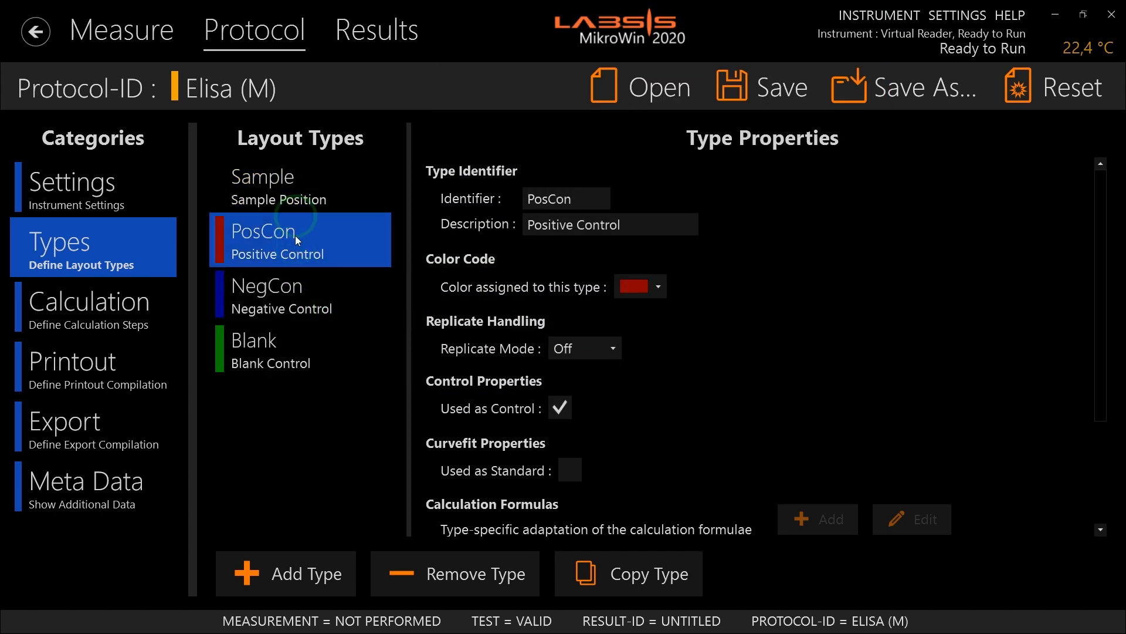
{"action": "left_click", "coordinate": [284, 308]}
{"action": "left_click", "coordinate": [283, 341]}
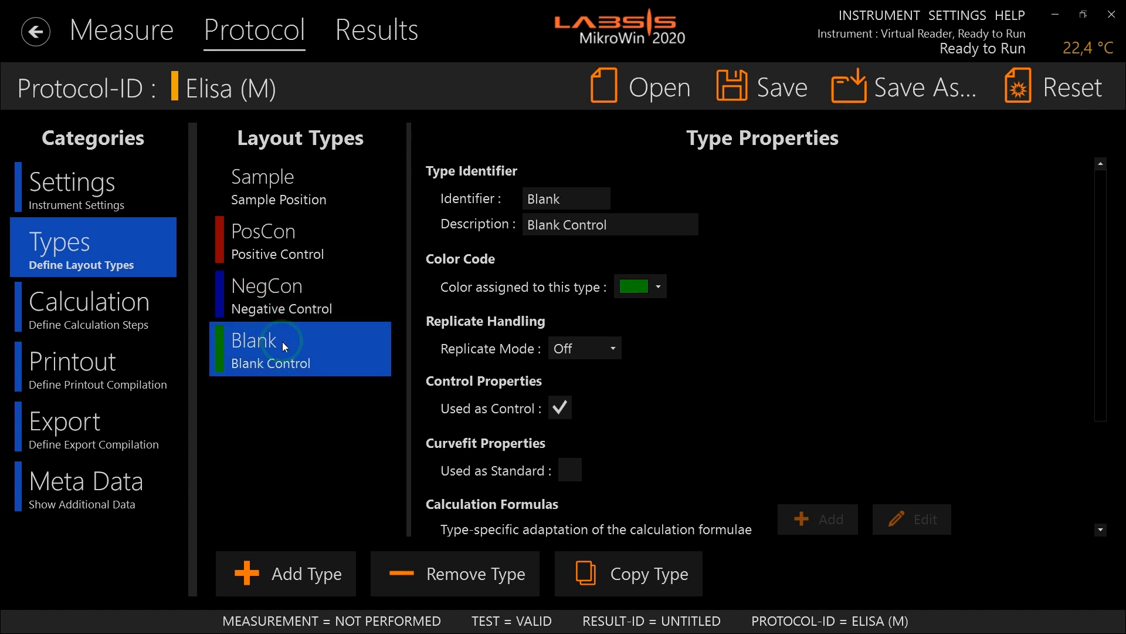
{"action": "left_click", "coordinate": [291, 188]}
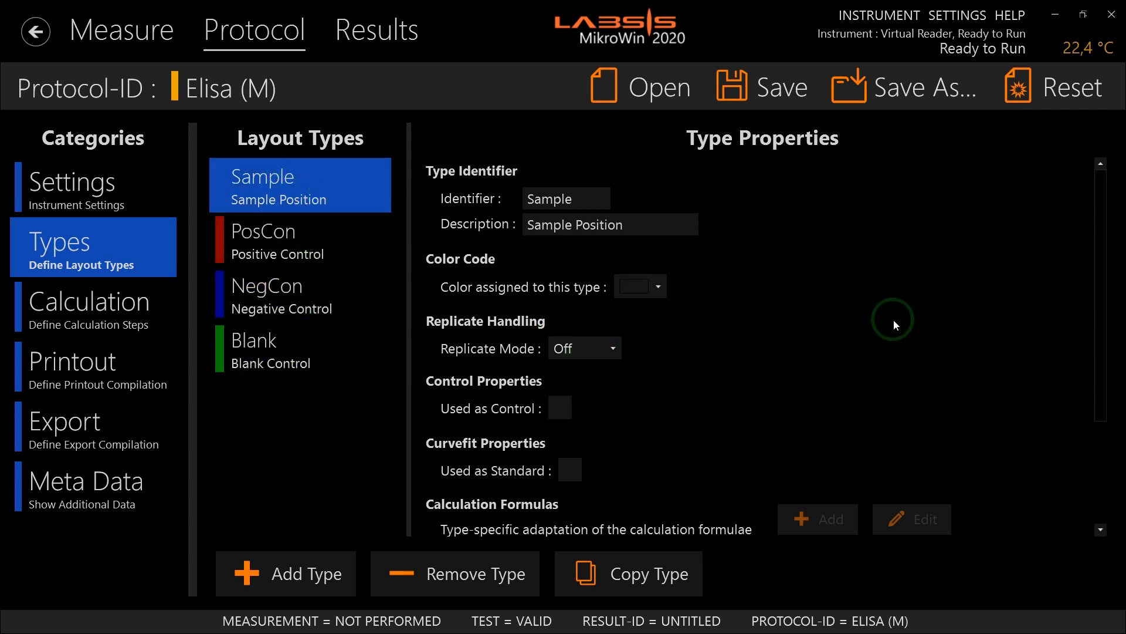
{"action": "scroll", "coordinate": [892, 319], "scroll_direction": "down", "scroll_amount": 5}
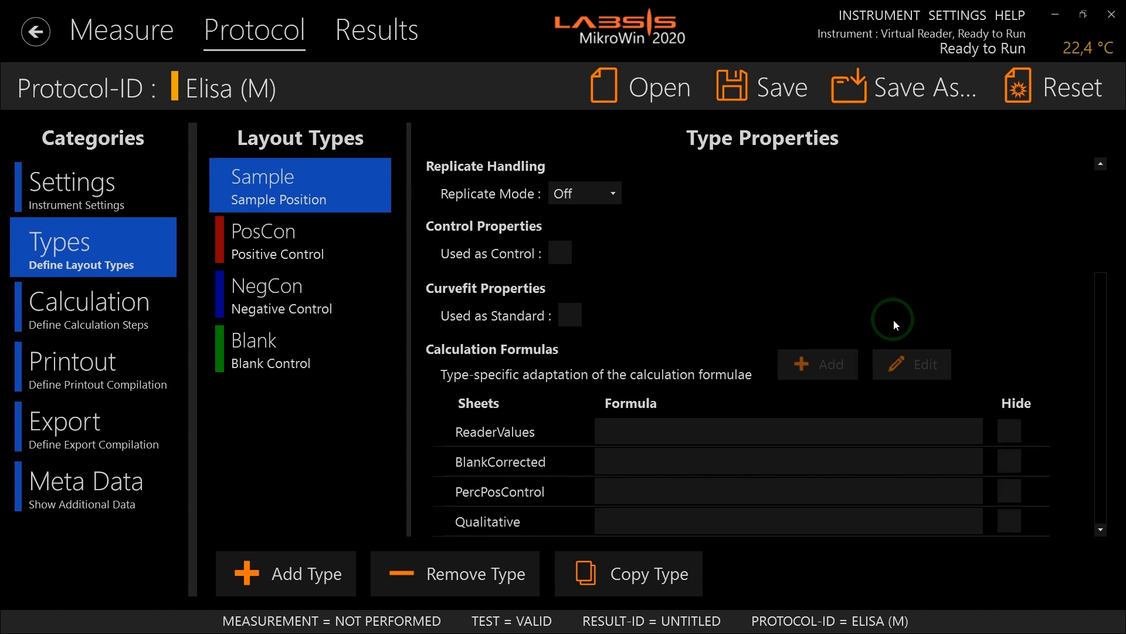
{"action": "scroll", "coordinate": [893, 319], "scroll_direction": "up", "scroll_amount": 5}
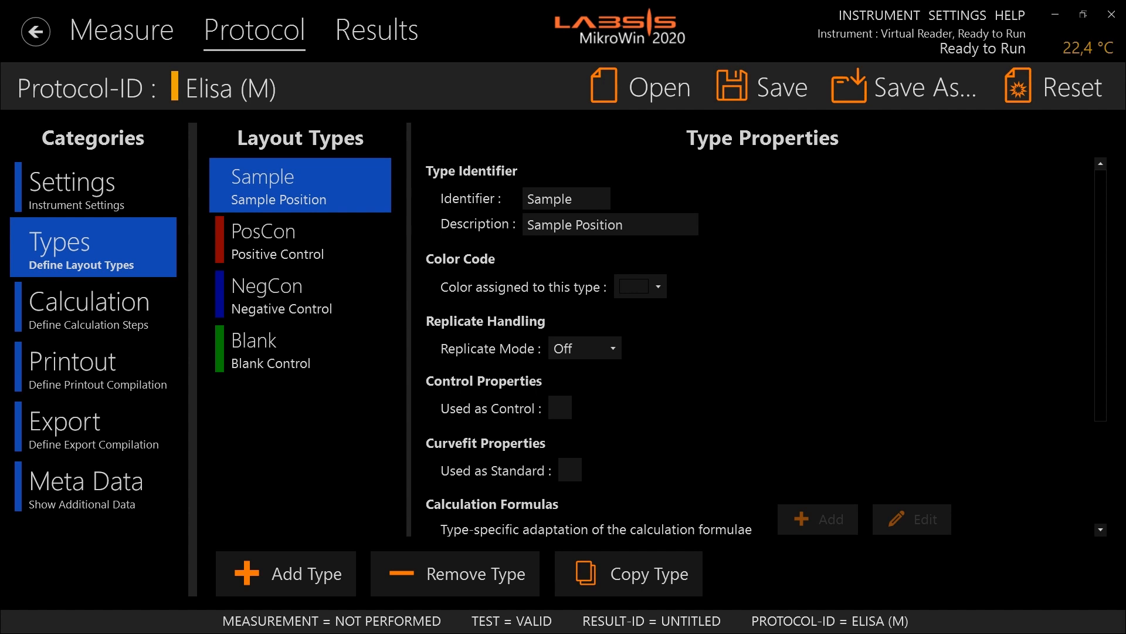
Examine the ReaderValues reading step in the protocol's calculation steps, including the help description for its measurement label.
{"action": "left_click", "coordinate": [132, 307]}
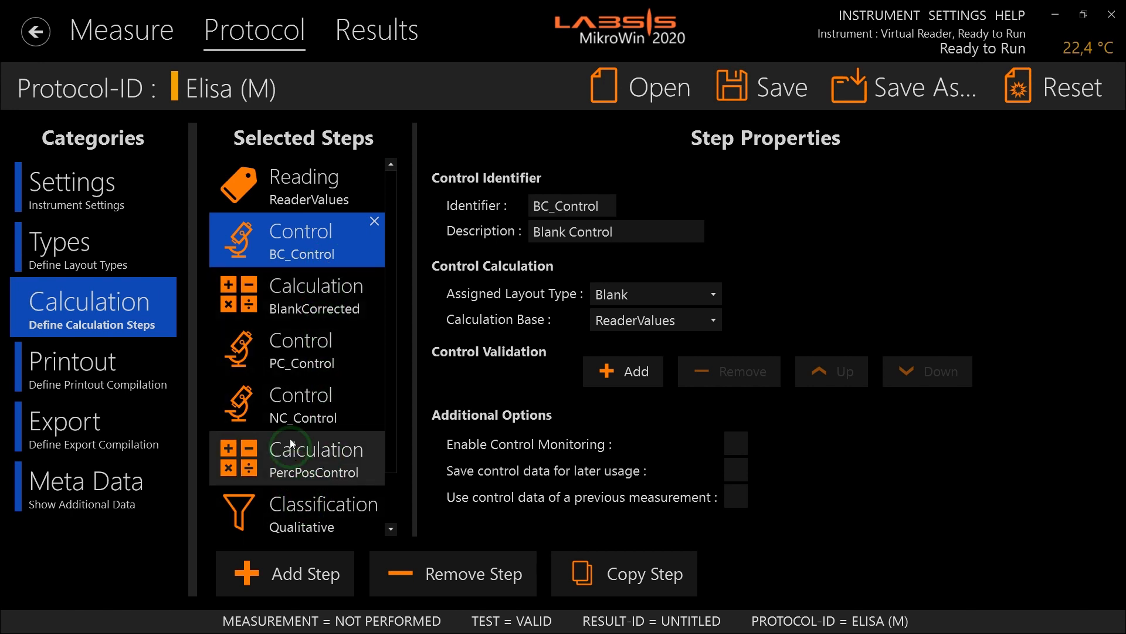
{"action": "left_click", "coordinate": [289, 187]}
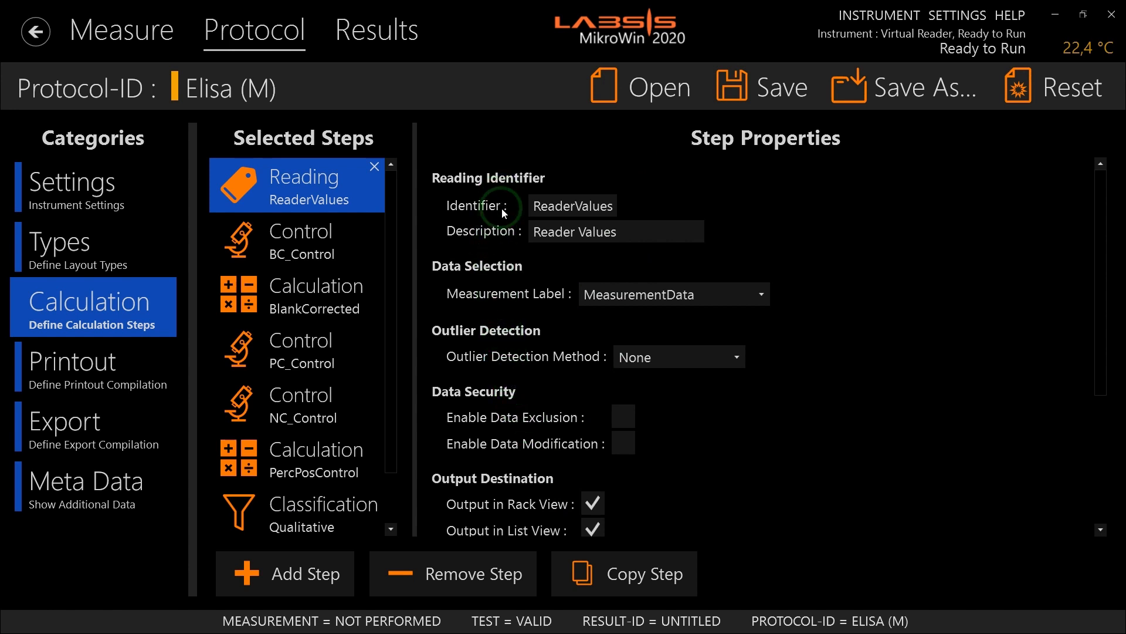
{"action": "mouse_move", "coordinate": [488, 294]}
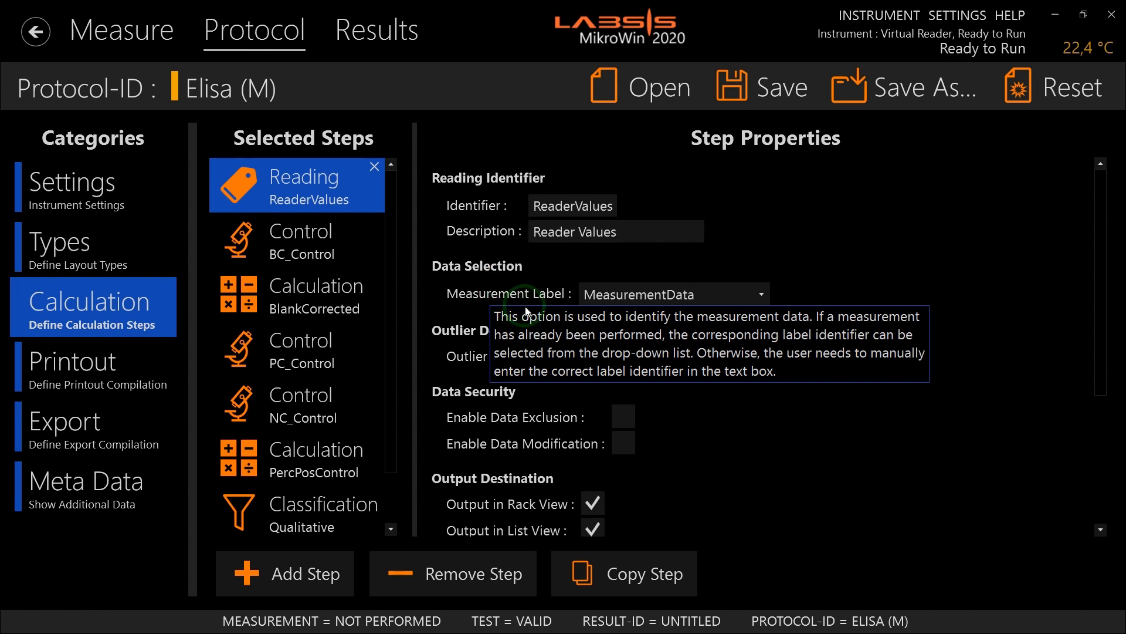
Look through the properties of the remaining calculation steps, from the BC_Control control to the Qualitative classification and its class thresholds.
{"action": "left_click", "coordinate": [336, 239]}
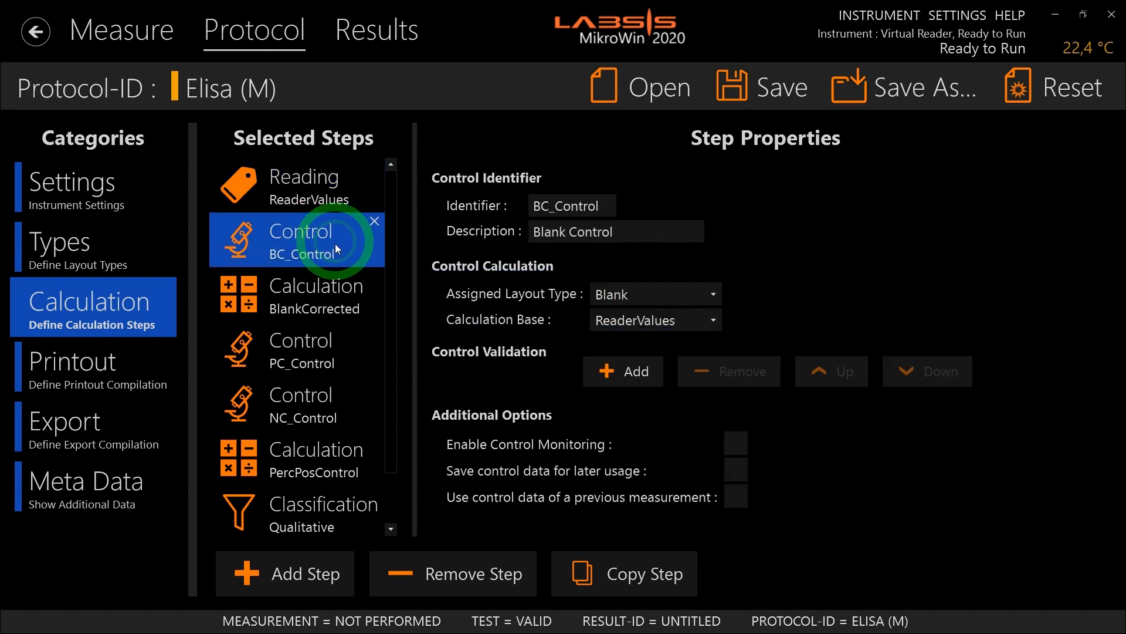
{"action": "left_click", "coordinate": [336, 291]}
{"action": "left_click", "coordinate": [325, 342]}
{"action": "left_click", "coordinate": [308, 413]}
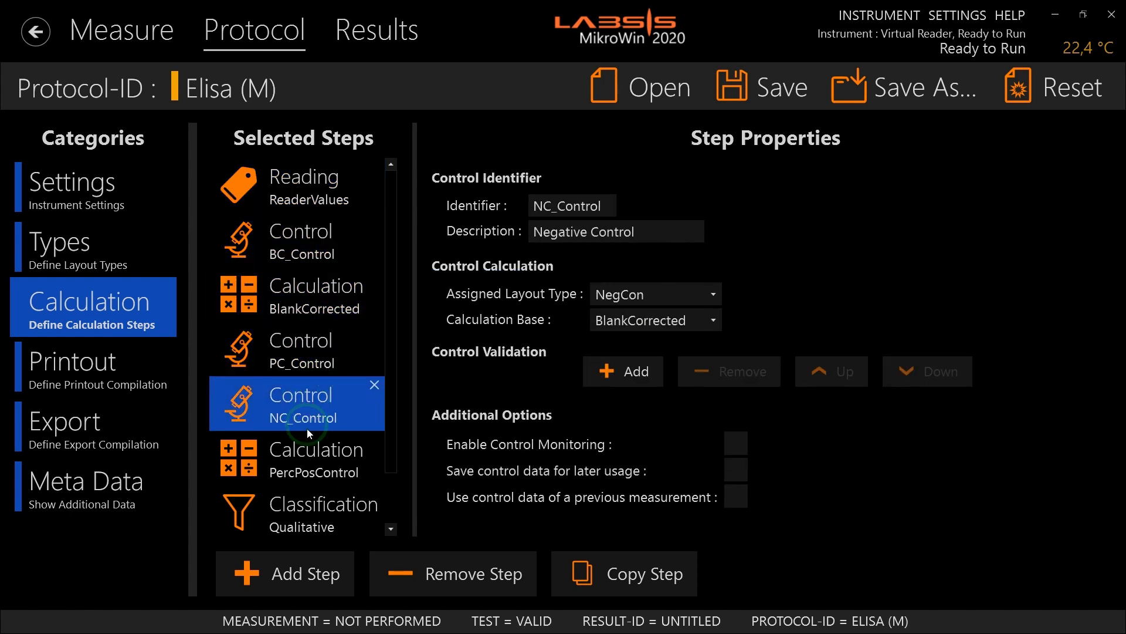
{"action": "left_click", "coordinate": [305, 438]}
{"action": "scroll", "coordinate": [305, 438], "scroll_direction": "down", "scroll_amount": 1}
{"action": "left_click", "coordinate": [304, 452]}
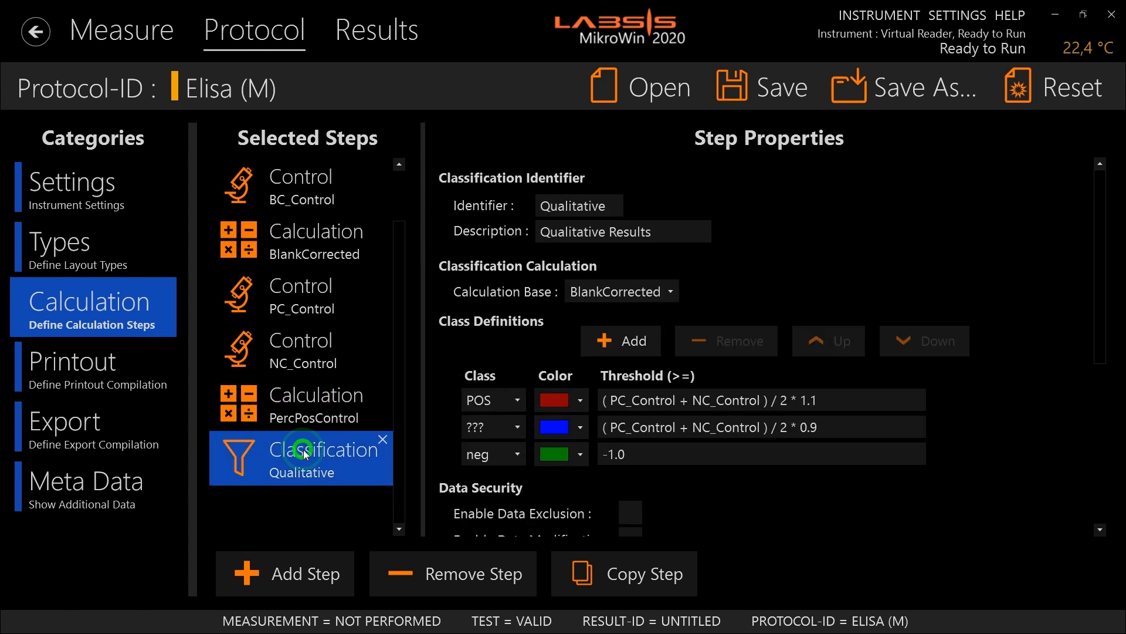
Trace how the ReaderValues and BC_Control steps feed the calculation formula of the BlankCorrected step.
{"action": "scroll", "coordinate": [304, 449], "scroll_direction": "up", "scroll_amount": 1}
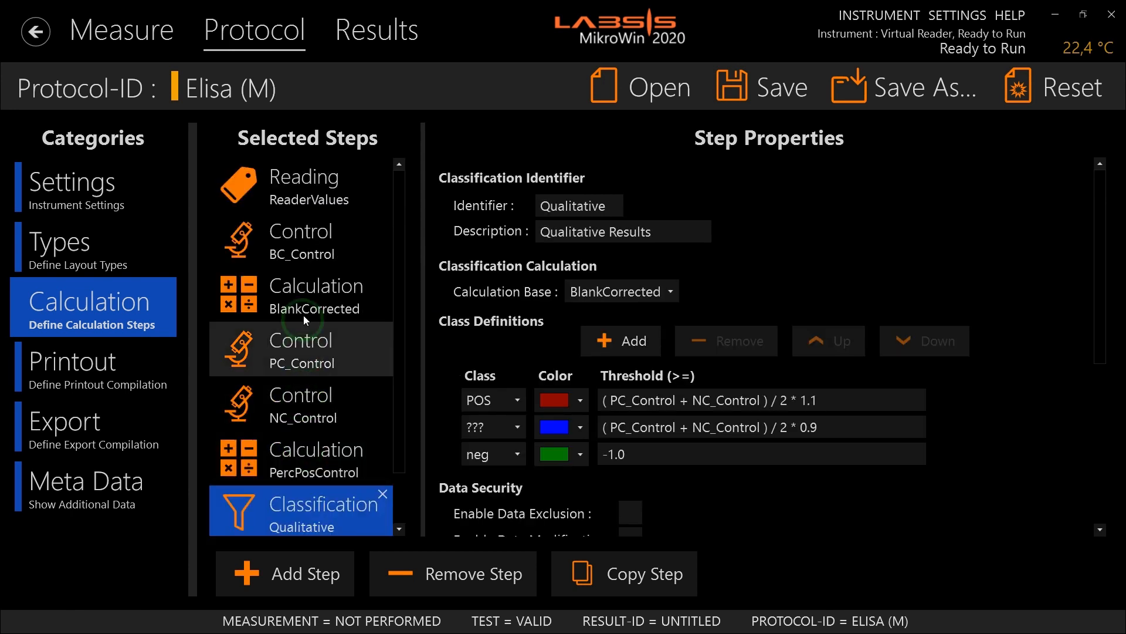
{"action": "left_click", "coordinate": [307, 195]}
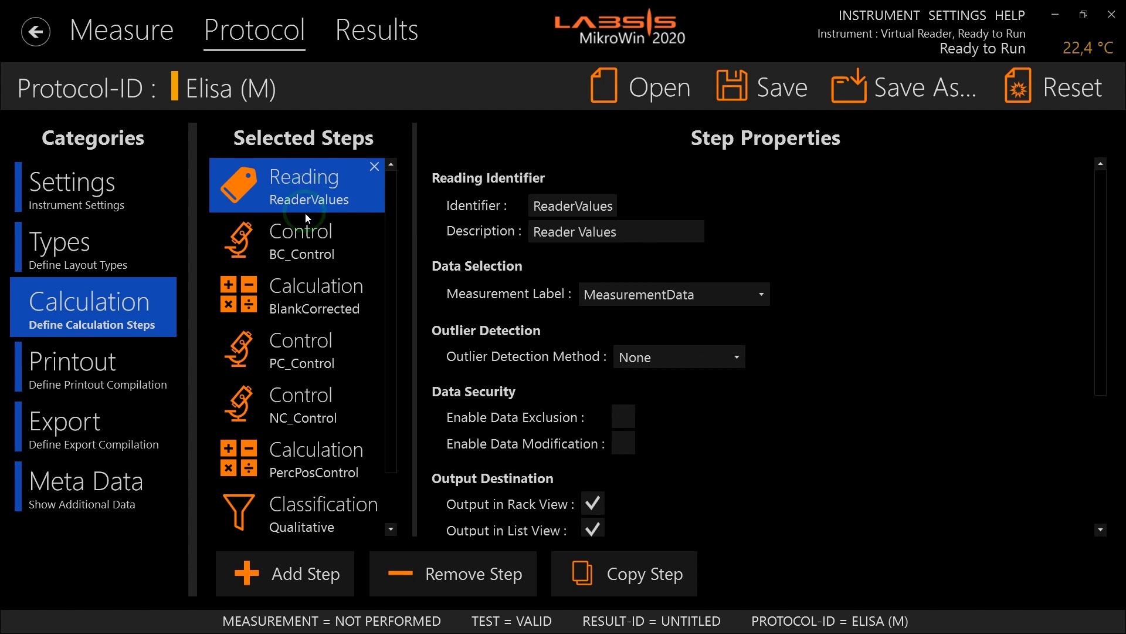
{"action": "left_click", "coordinate": [301, 240]}
{"action": "left_click", "coordinate": [309, 304]}
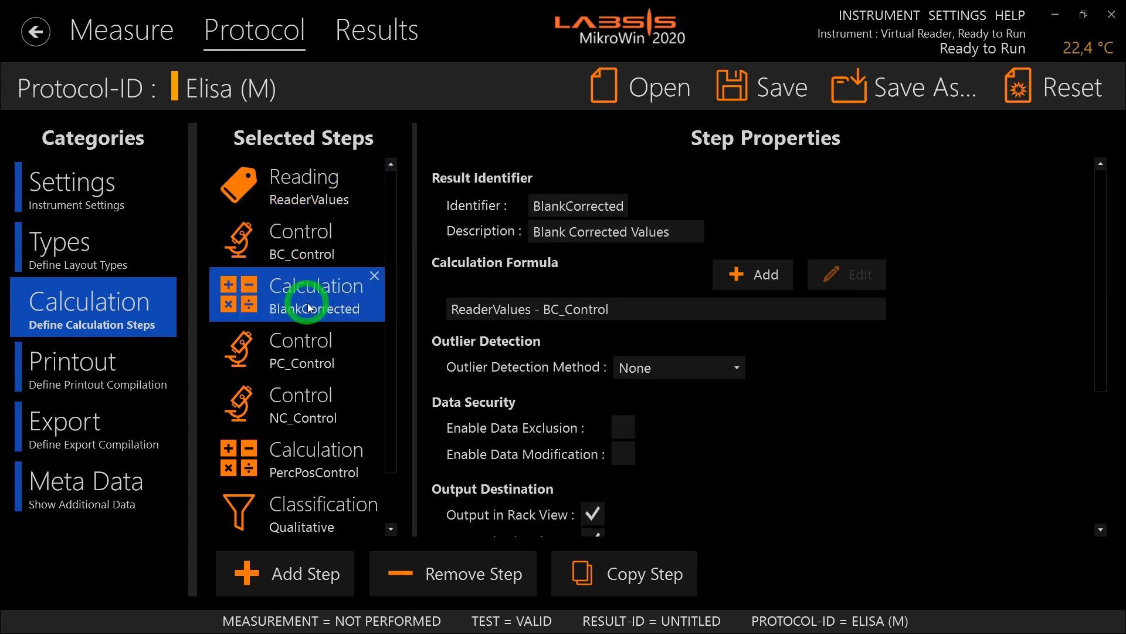
{"action": "left_click", "coordinate": [612, 307]}
Examine the protocol's printout compilation, covering the print settings, sheet data and statistics data items.
{"action": "left_click", "coordinate": [100, 366]}
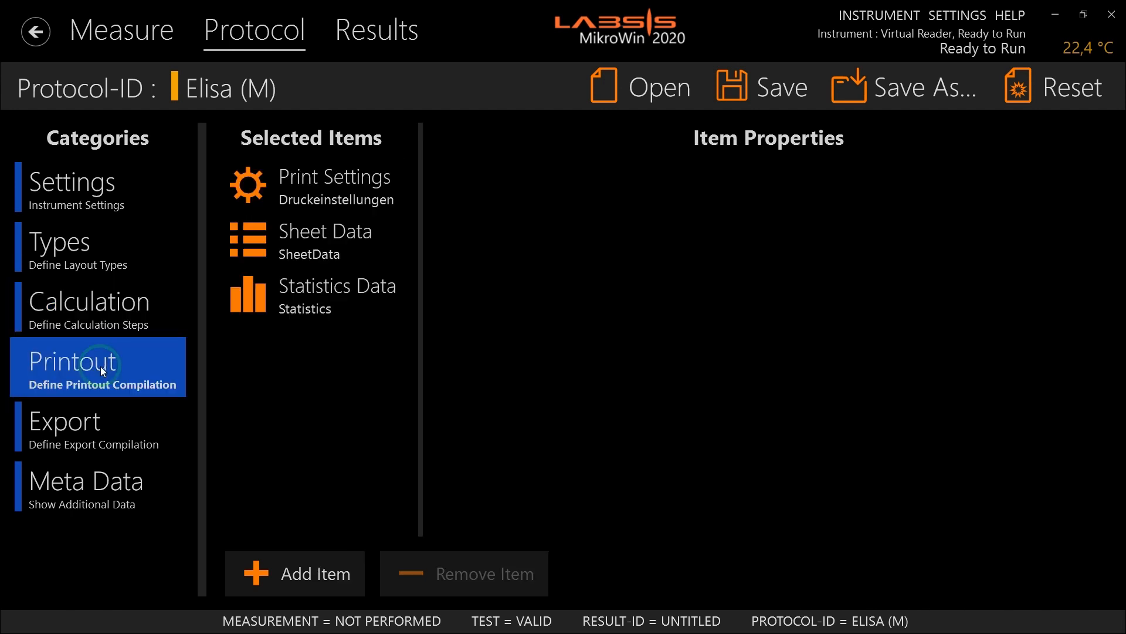
{"action": "left_click", "coordinate": [95, 408]}
{"action": "left_click", "coordinate": [93, 373]}
{"action": "left_click", "coordinate": [138, 377]}
{"action": "left_click", "coordinate": [314, 176]}
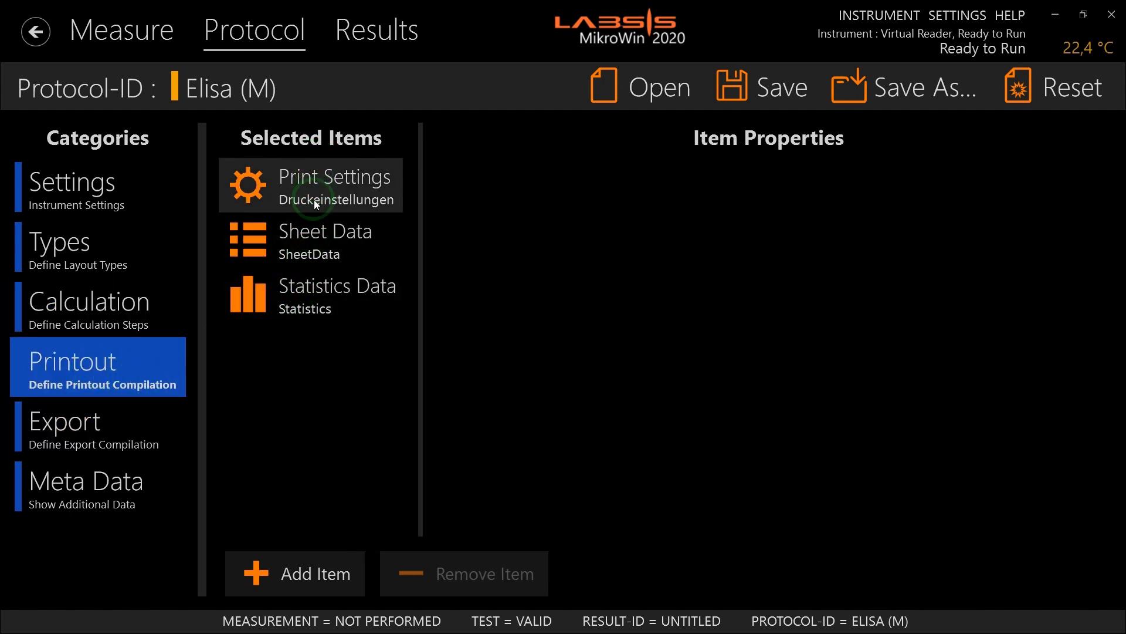
{"action": "left_click", "coordinate": [300, 186]}
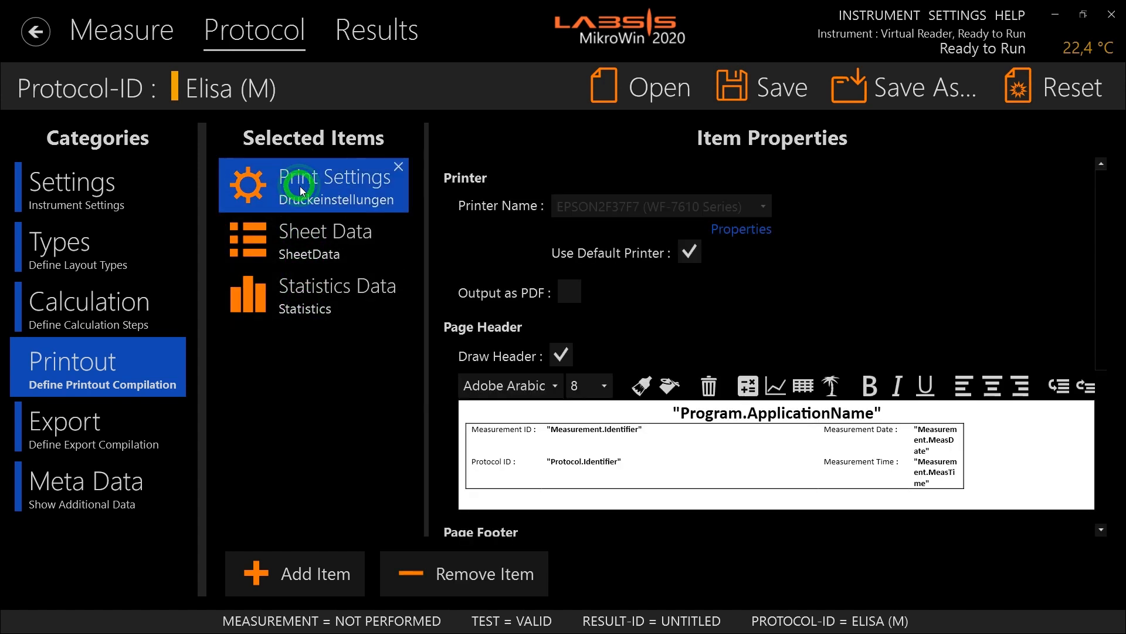
{"action": "left_click", "coordinate": [303, 230]}
{"action": "left_click", "coordinate": [311, 295]}
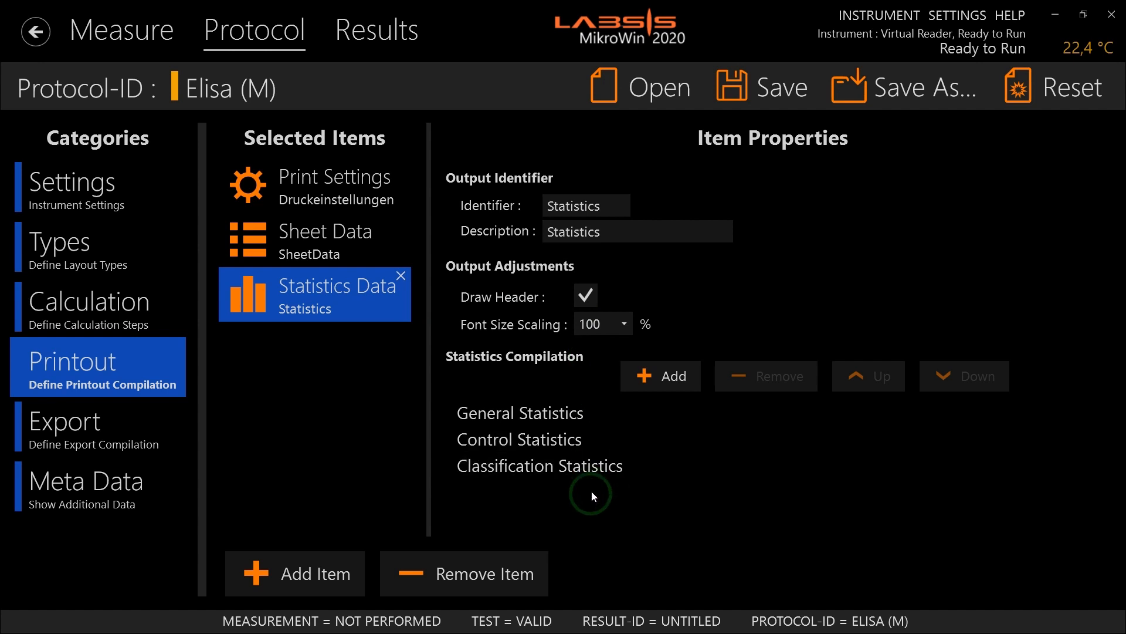
Compare the output identifier, header, font scaling and compilation options of the Statistics Data and Sheet Data printout items.
{"action": "left_click", "coordinate": [587, 296]}
{"action": "left_click", "coordinate": [573, 206]}
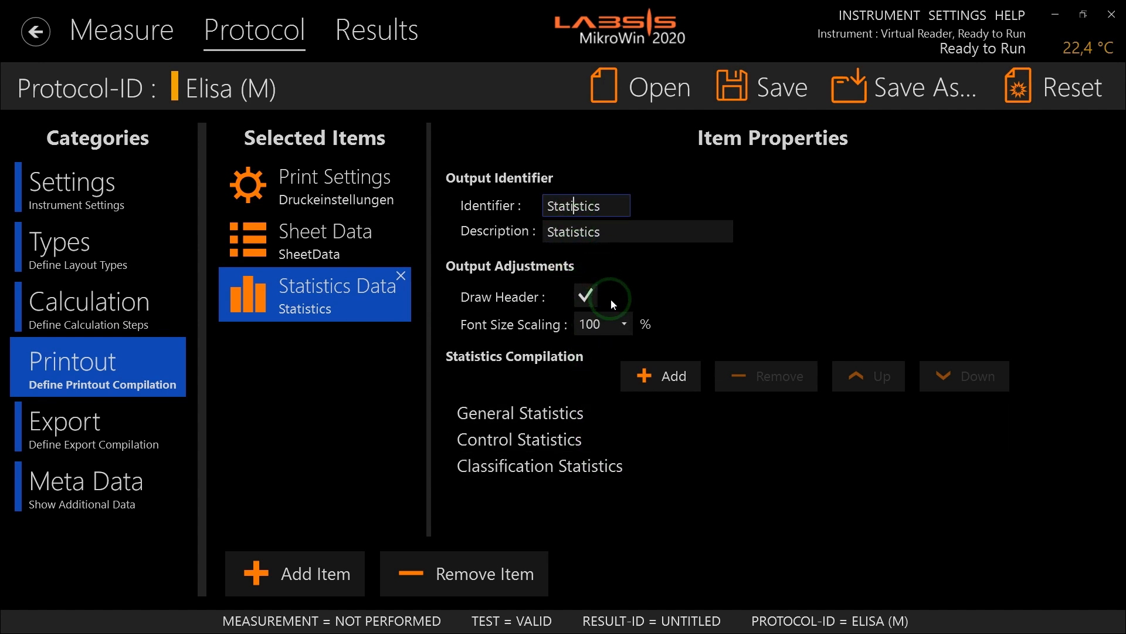
{"action": "left_click", "coordinate": [342, 189]}
{"action": "left_click", "coordinate": [340, 247]}
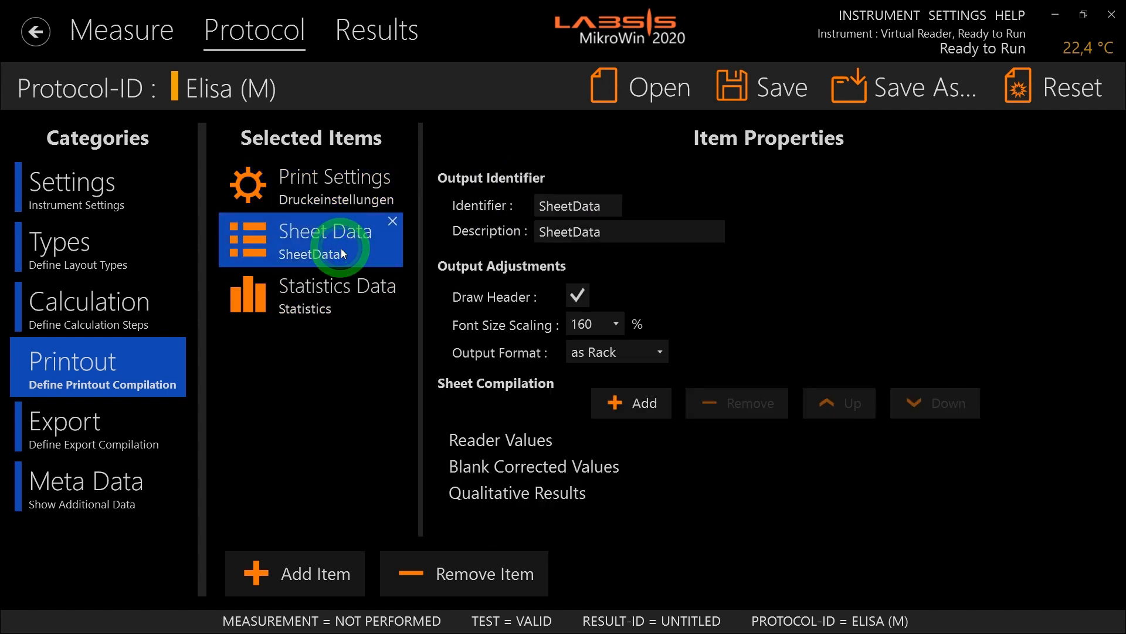
{"action": "left_click", "coordinate": [345, 290]}
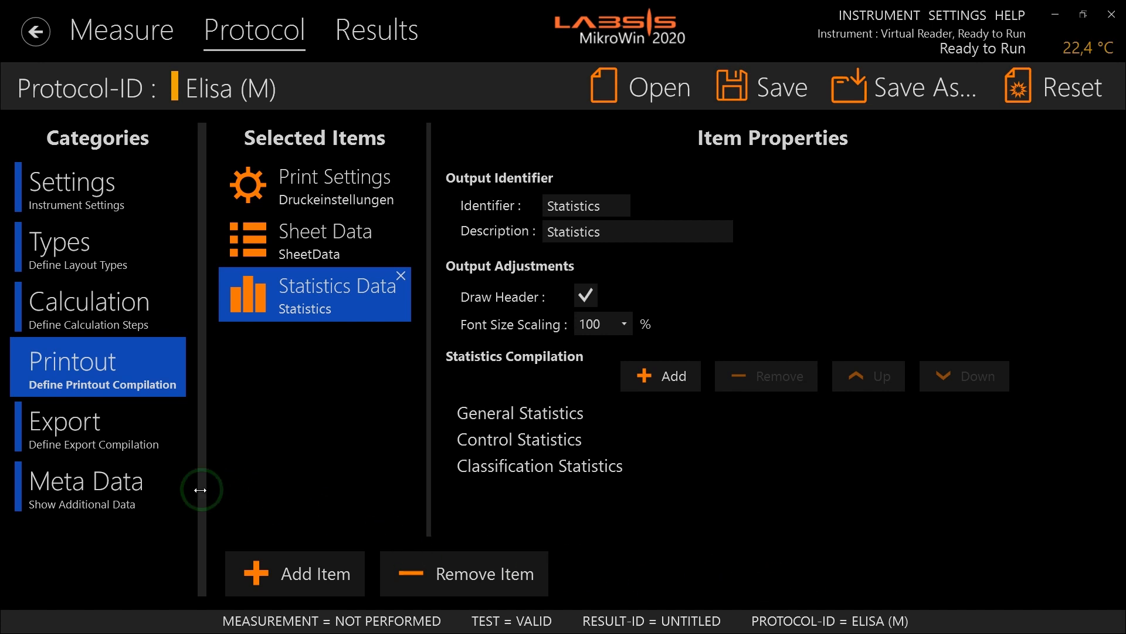
Look through the protocol's meta data sections: overview, definitions, validation, change log, control log and meta data.
{"action": "left_click", "coordinate": [107, 485]}
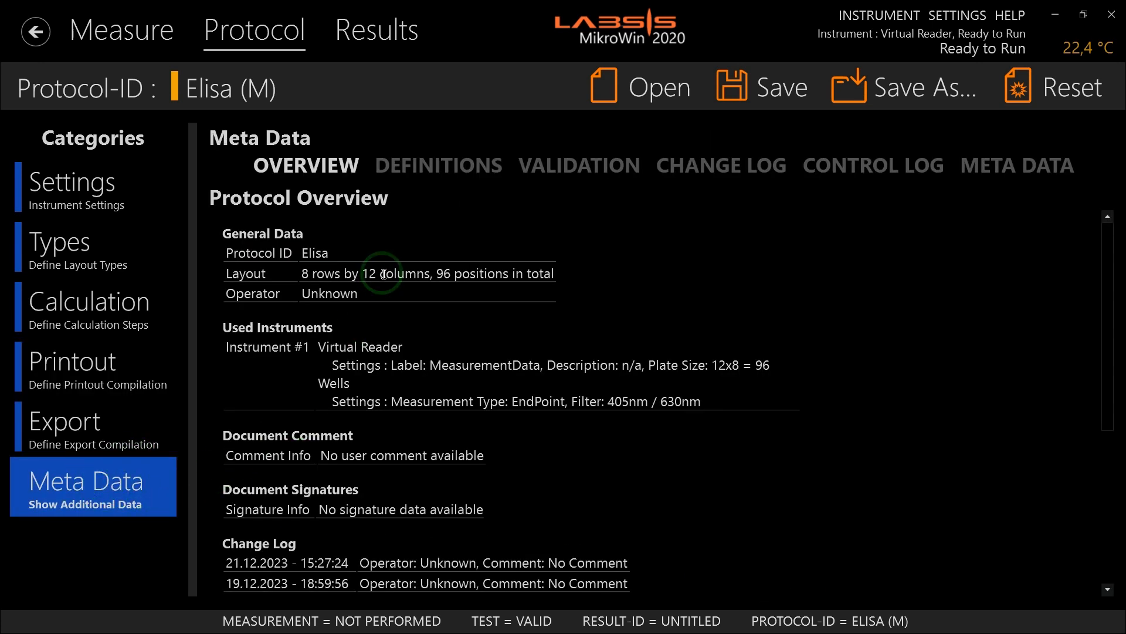
{"action": "left_click", "coordinate": [403, 165]}
{"action": "left_click", "coordinate": [554, 170]}
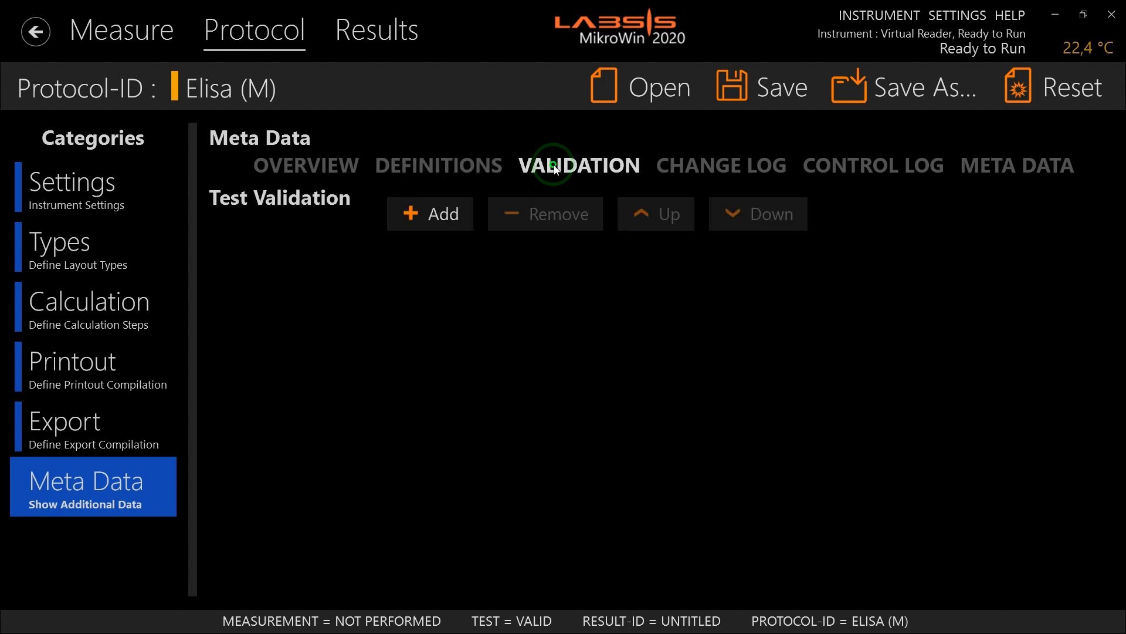
{"action": "left_click", "coordinate": [682, 166]}
{"action": "left_click", "coordinate": [851, 162]}
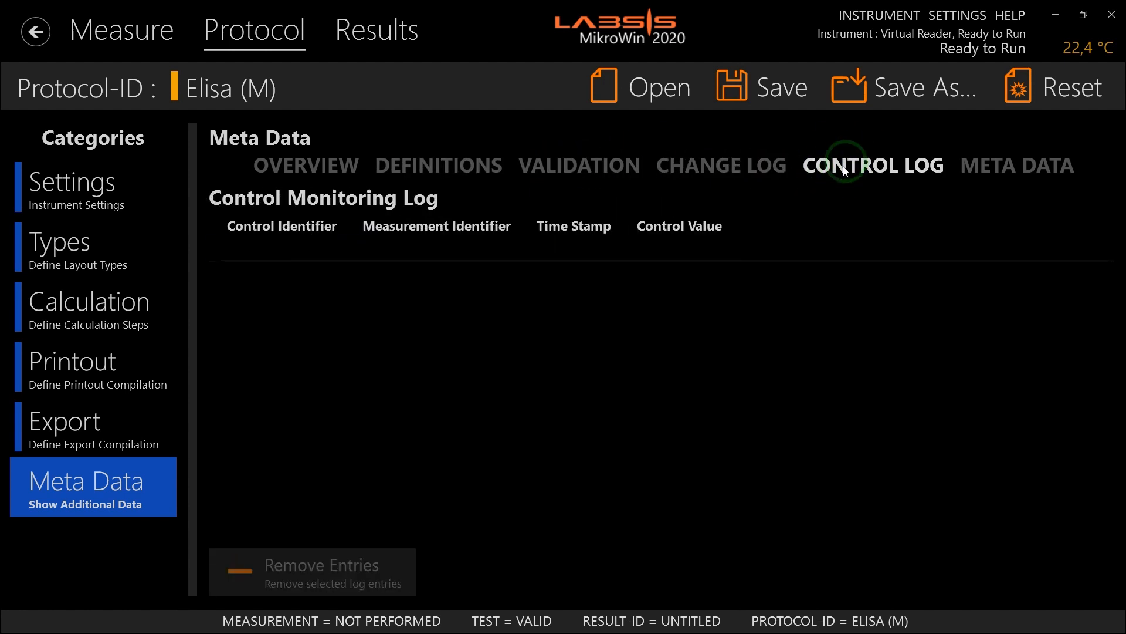
{"action": "left_click", "coordinate": [1014, 166]}
{"action": "left_click", "coordinate": [341, 202]}
Review the change log and file information in the protocol overview, and save the Elisa protocol.
{"action": "left_click", "coordinate": [329, 165]}
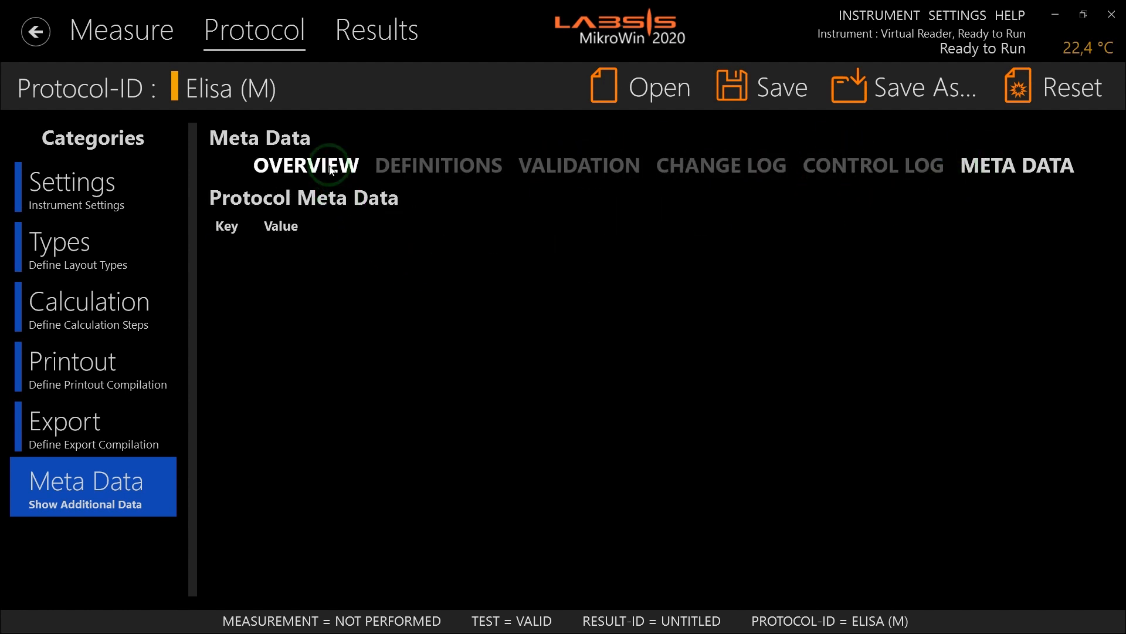
{"action": "left_click", "coordinate": [350, 474]}
{"action": "scroll", "coordinate": [349, 474], "scroll_direction": "down", "scroll_amount": 5}
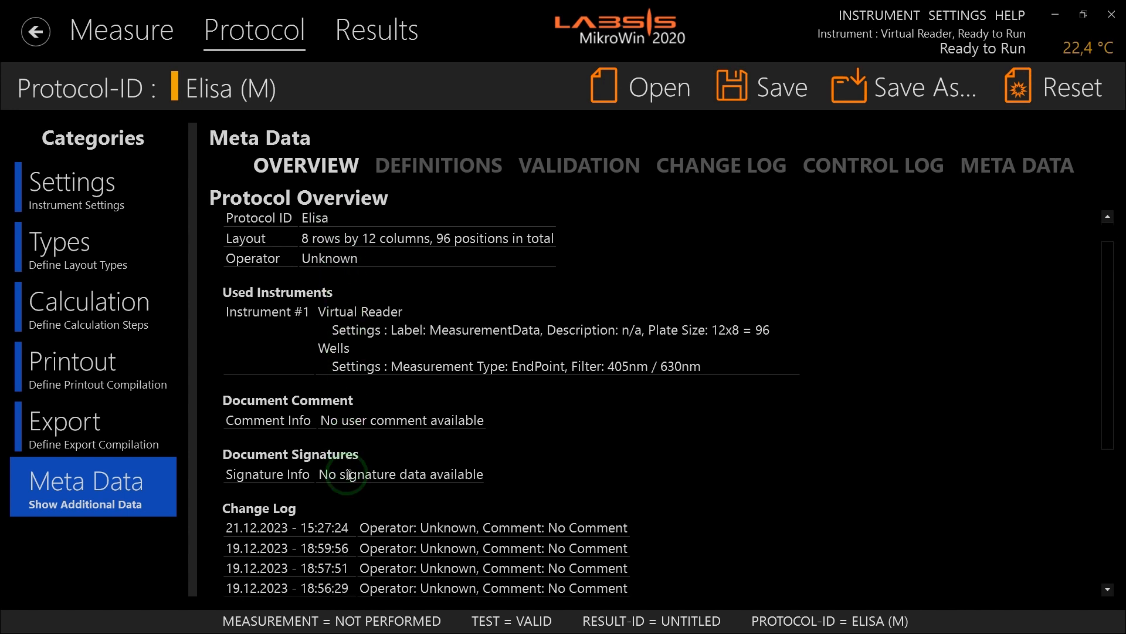
{"action": "scroll", "coordinate": [349, 474], "scroll_direction": "down", "scroll_amount": 1}
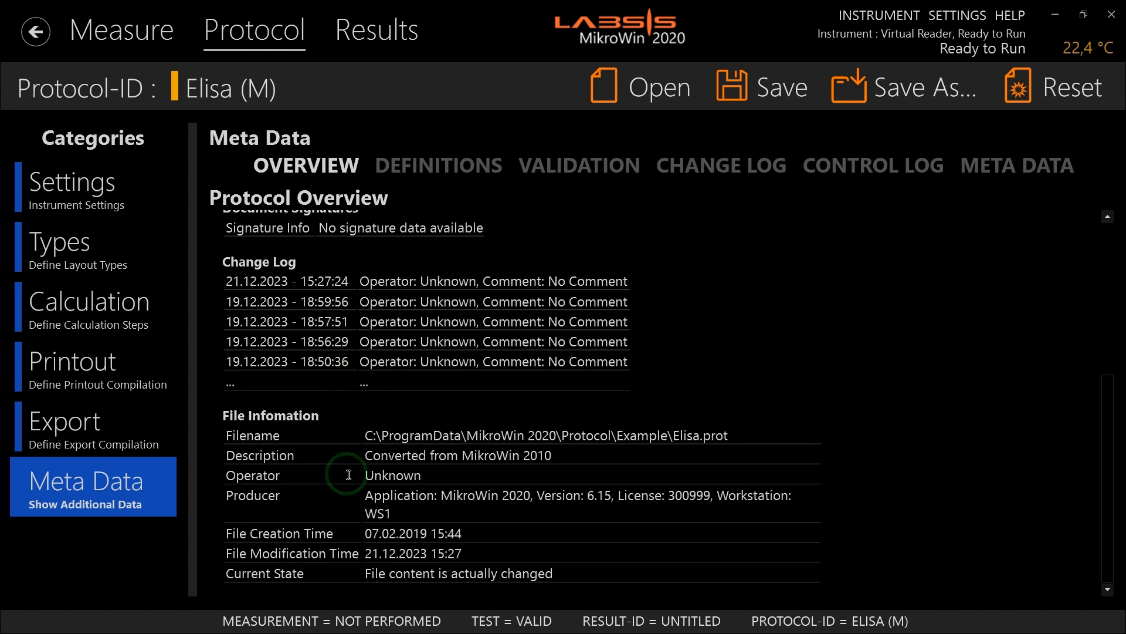
{"action": "key", "text": "ctrl+s"}
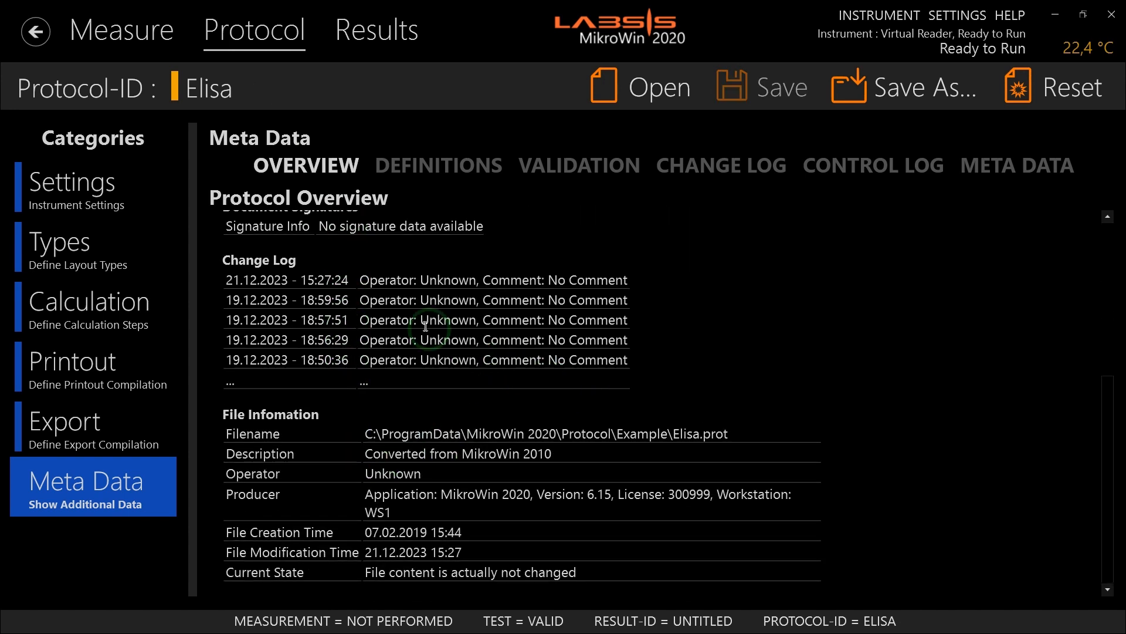
Open the Elisa result from the recently used results.
{"action": "left_click", "coordinate": [386, 35]}
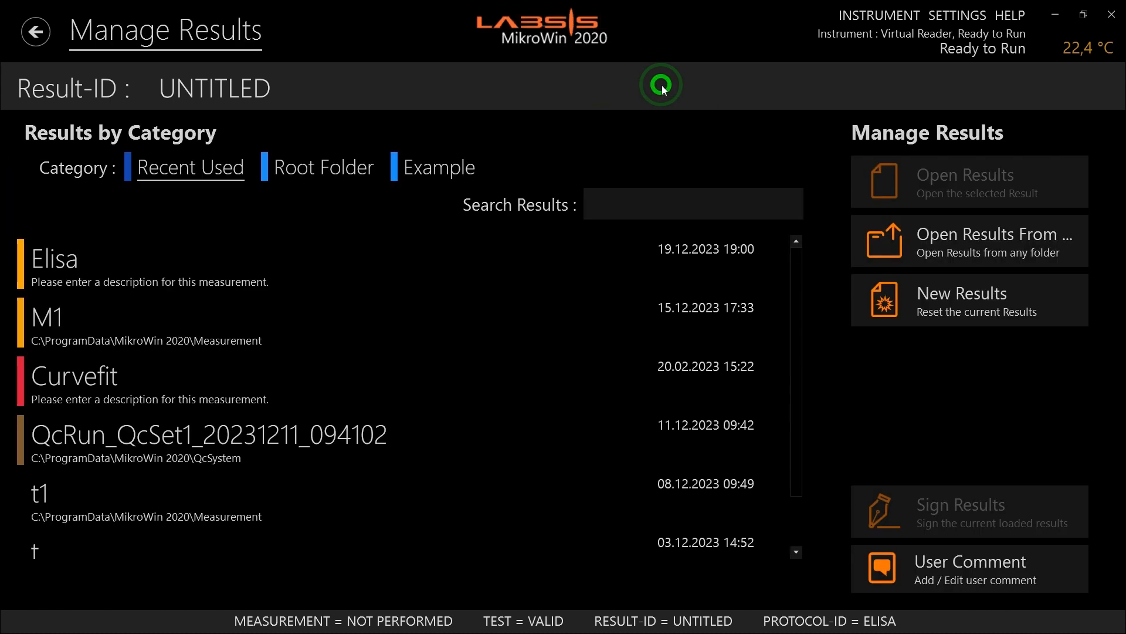
{"action": "left_click", "coordinate": [116, 262]}
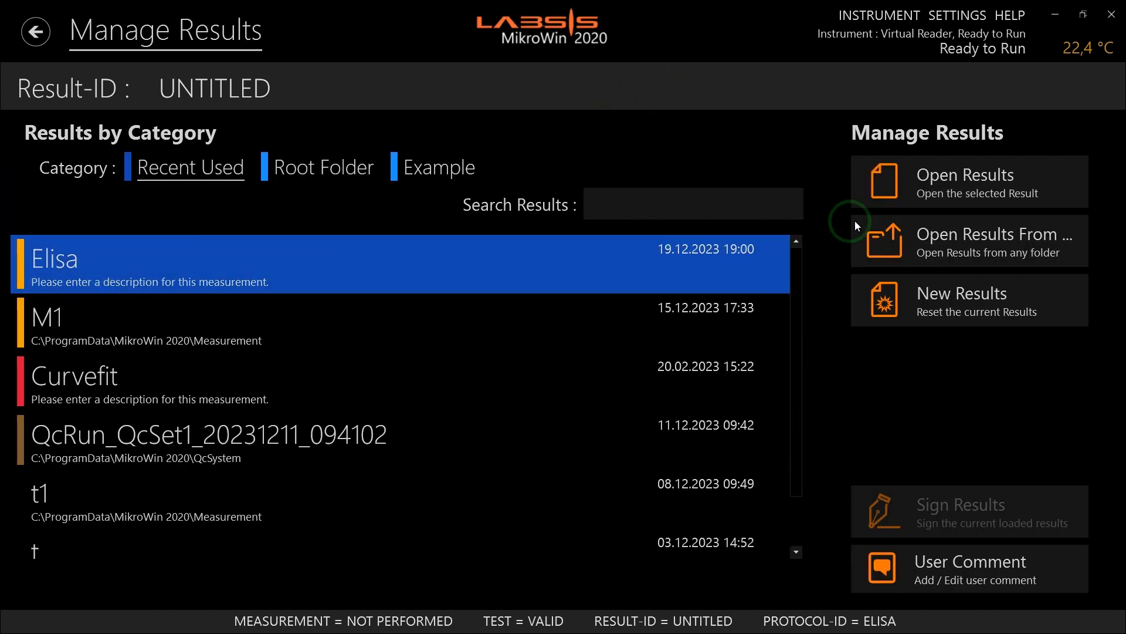
{"action": "left_click", "coordinate": [948, 190]}
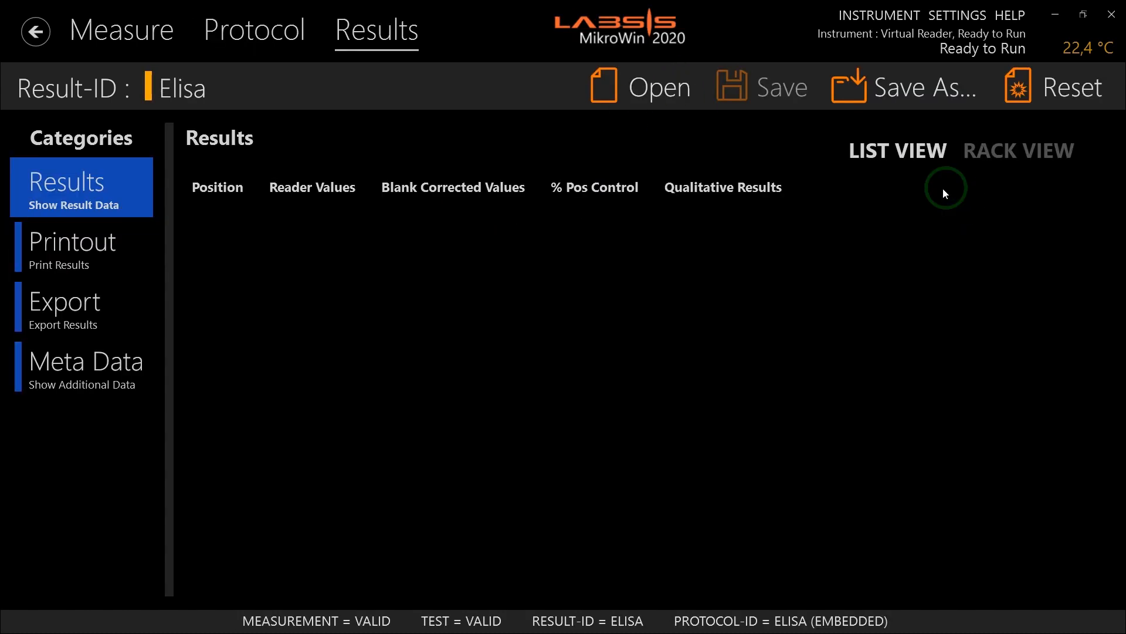
Examine the Elisa result data in list view and read the help description of the Results category.
{"action": "left_click", "coordinate": [72, 183]}
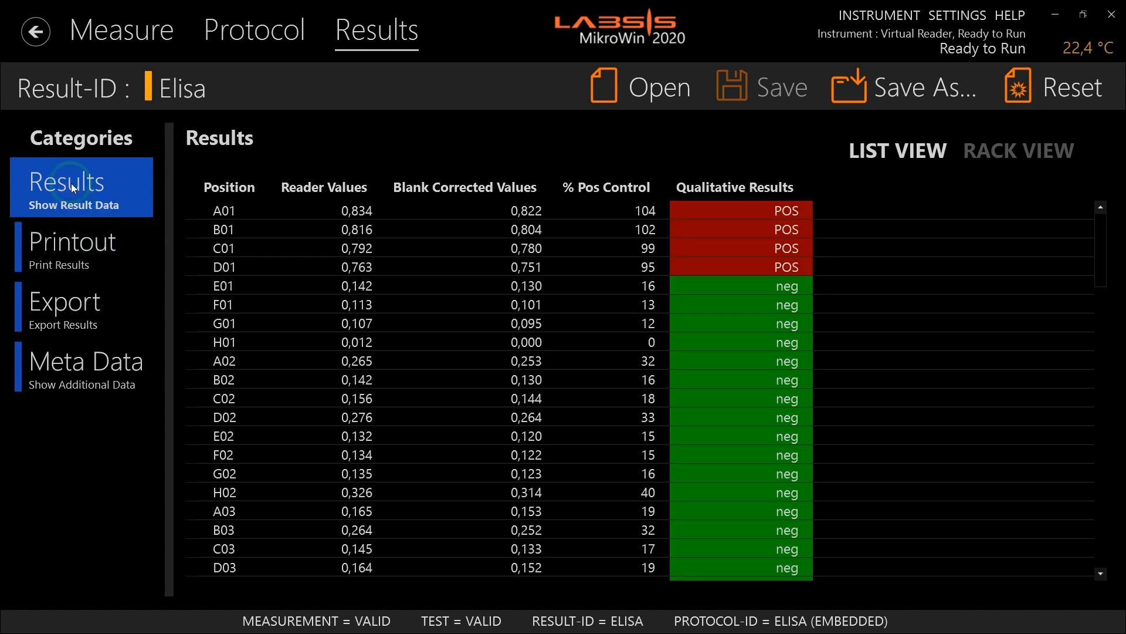
{"action": "left_click", "coordinate": [52, 249]}
{"action": "left_click", "coordinate": [71, 284]}
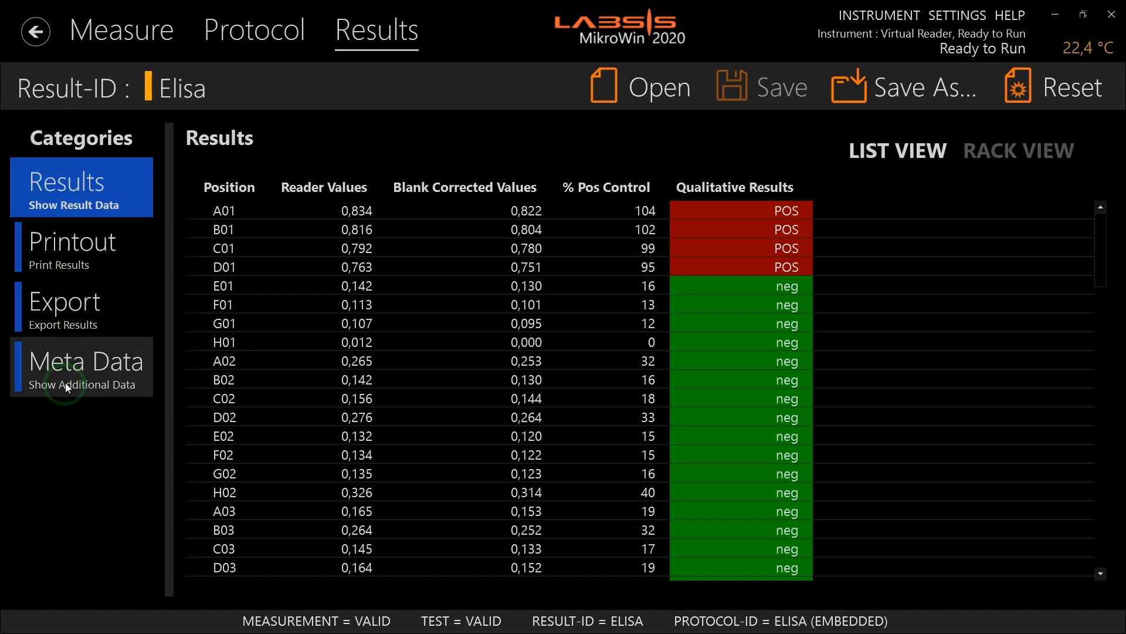
{"action": "left_click", "coordinate": [55, 167]}
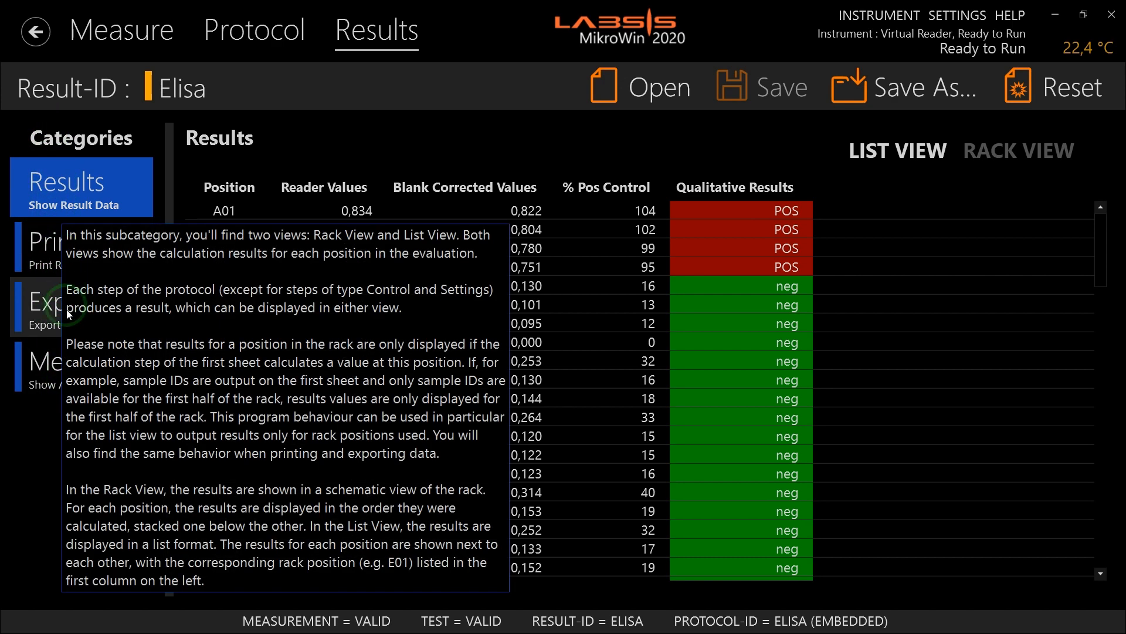
{"action": "left_click", "coordinate": [63, 384]}
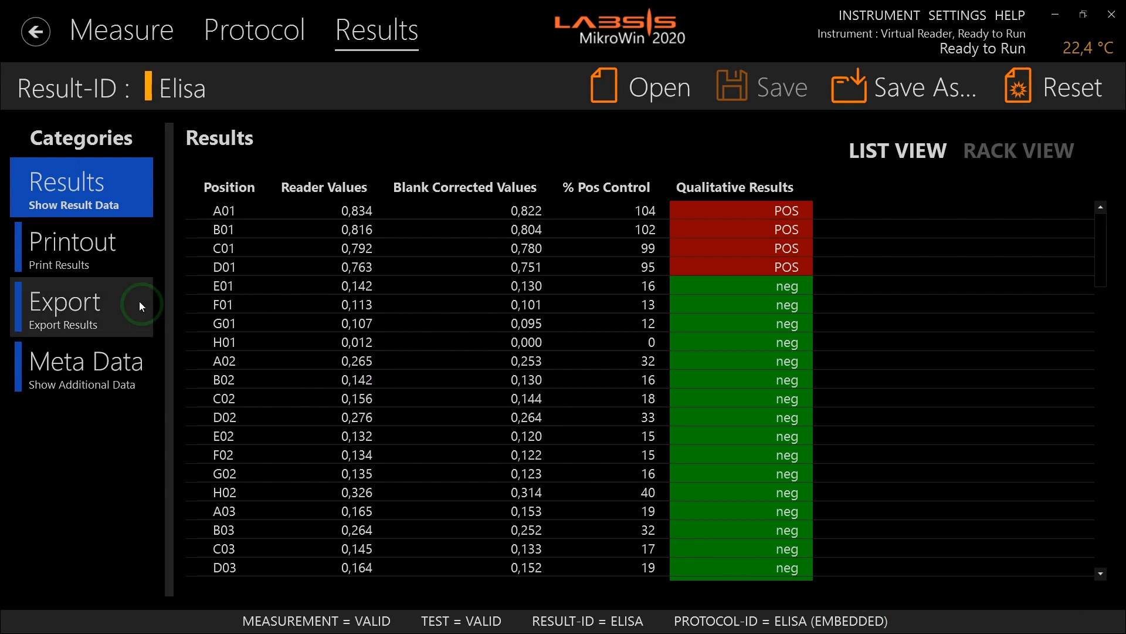
{"action": "left_click", "coordinate": [73, 196]}
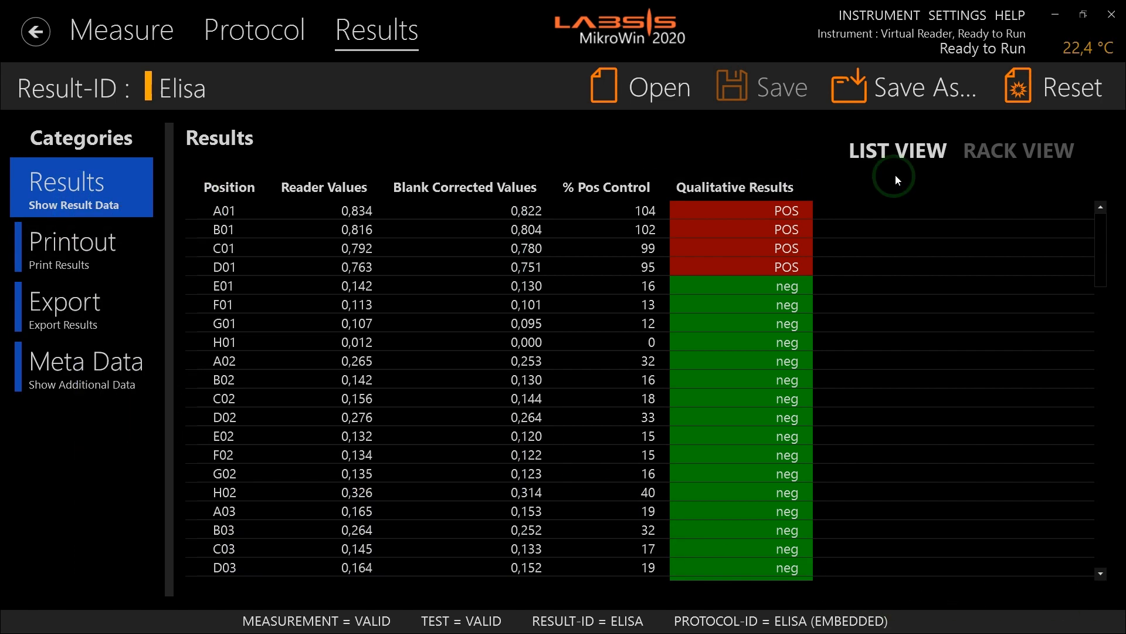
Display the Elisa results in rack view and examine the stacked values for the wells in column 1.
{"action": "left_click", "coordinate": [980, 156]}
{"action": "left_click", "coordinate": [932, 152]}
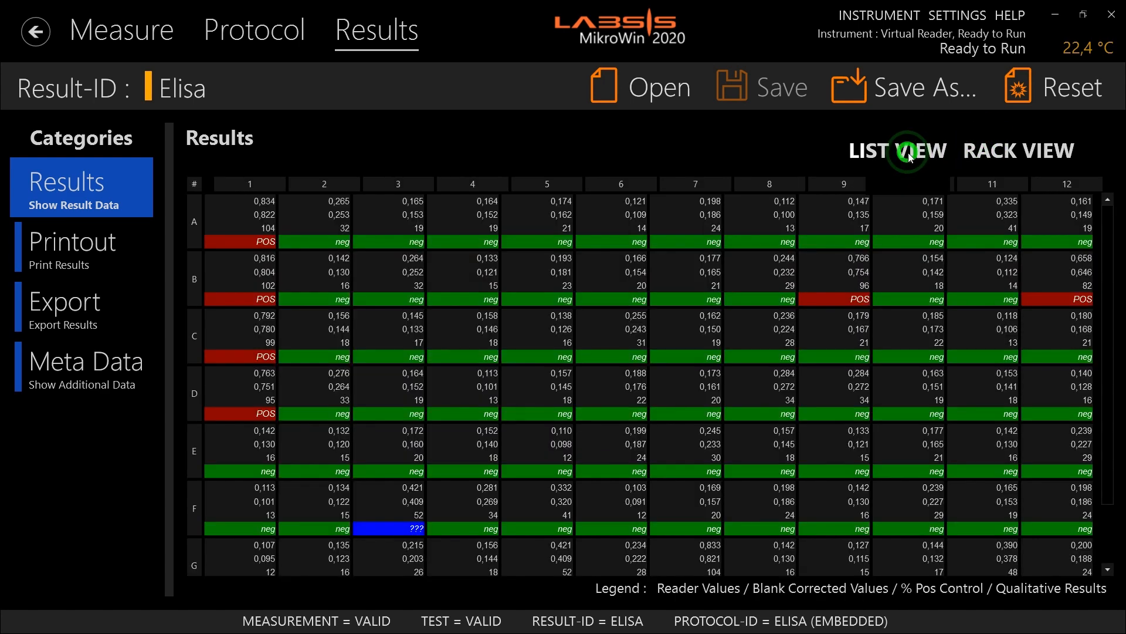
{"action": "left_click", "coordinate": [992, 148]}
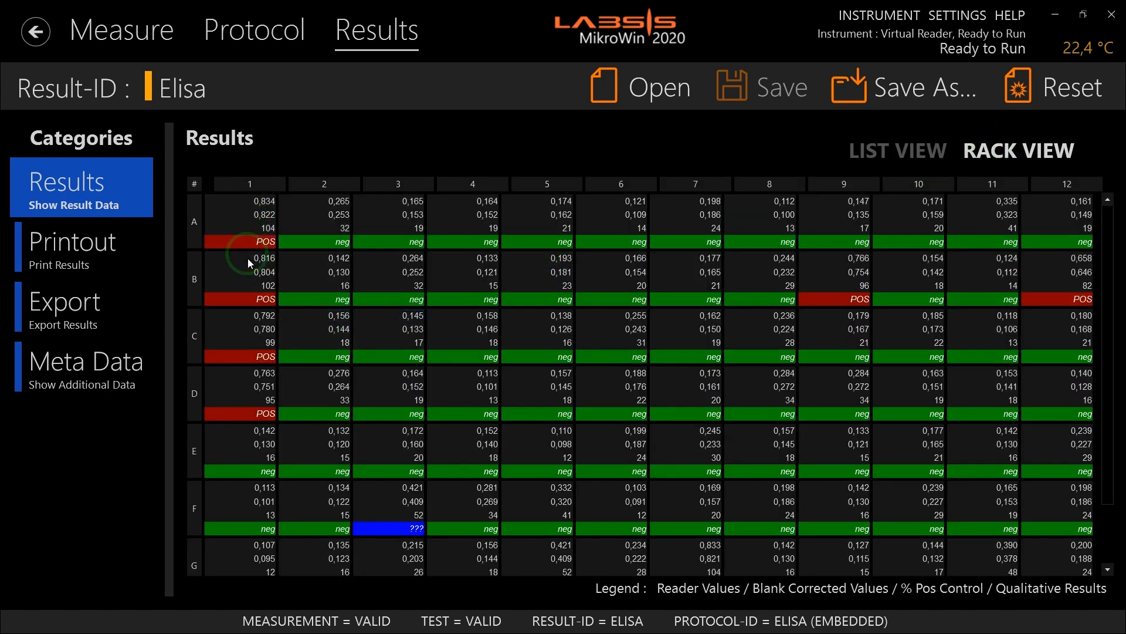
{"action": "left_click", "coordinate": [233, 390]}
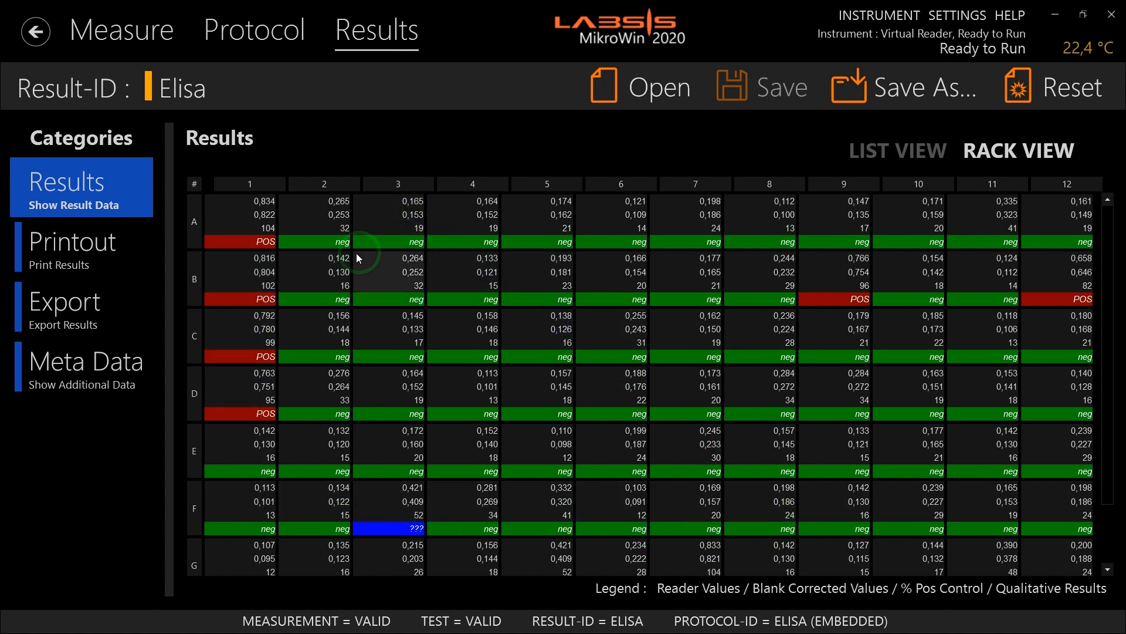
{"action": "left_click", "coordinate": [266, 230]}
{"action": "left_click", "coordinate": [264, 203]}
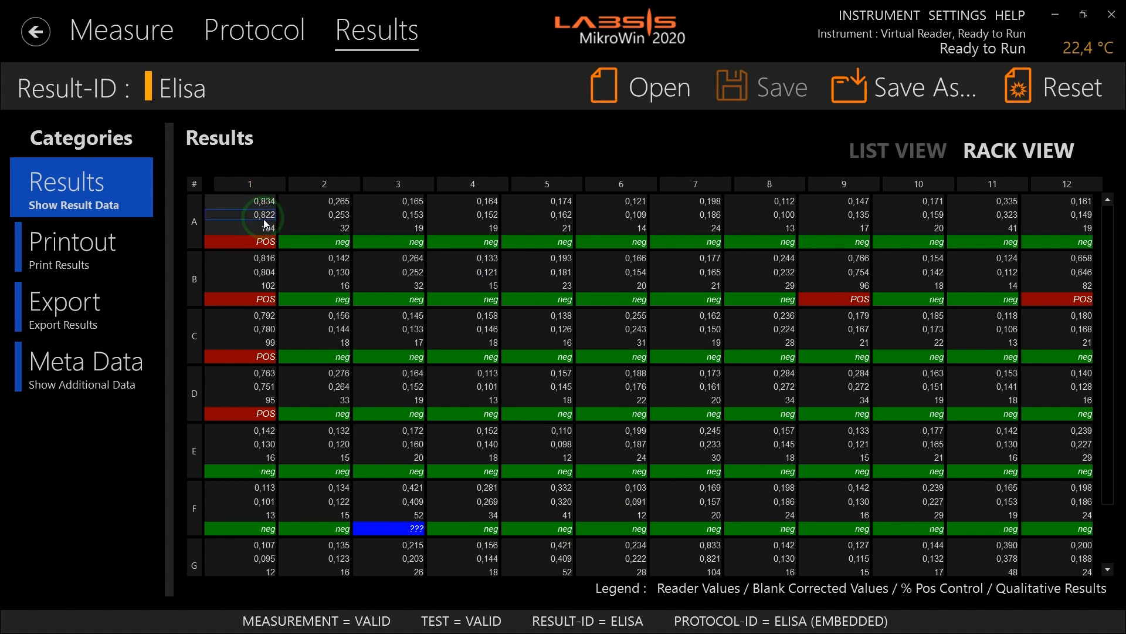
Display the Elisa results in list view and examine the reader values, blank corrected values and % Pos Control columns.
{"action": "left_click", "coordinate": [265, 234]}
{"action": "left_click", "coordinate": [266, 243]}
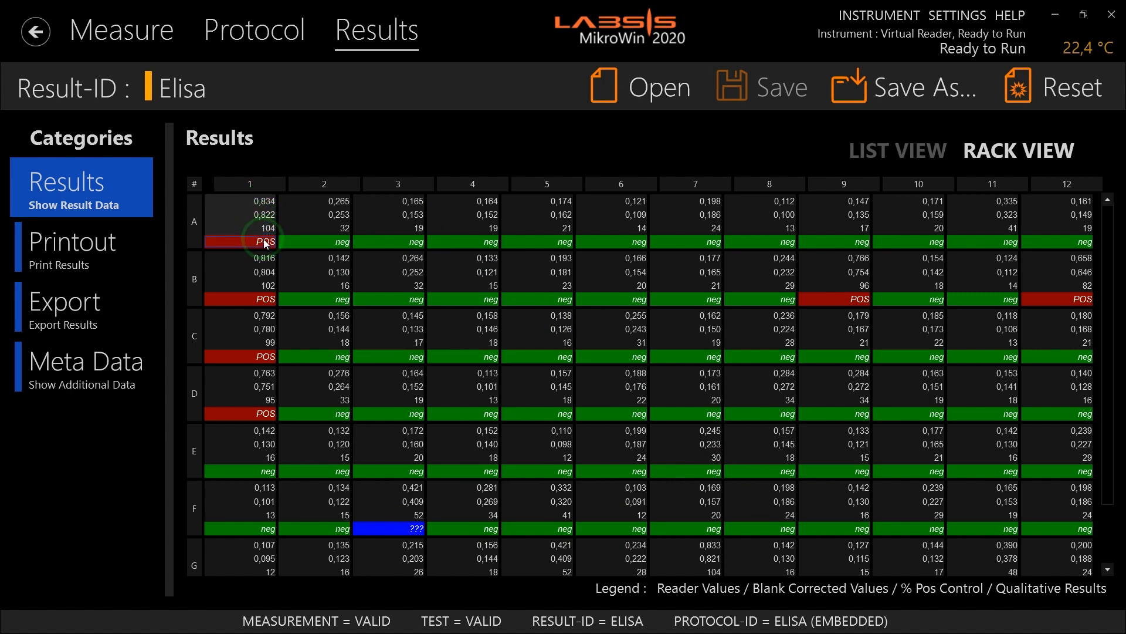
{"action": "left_click", "coordinate": [864, 152]}
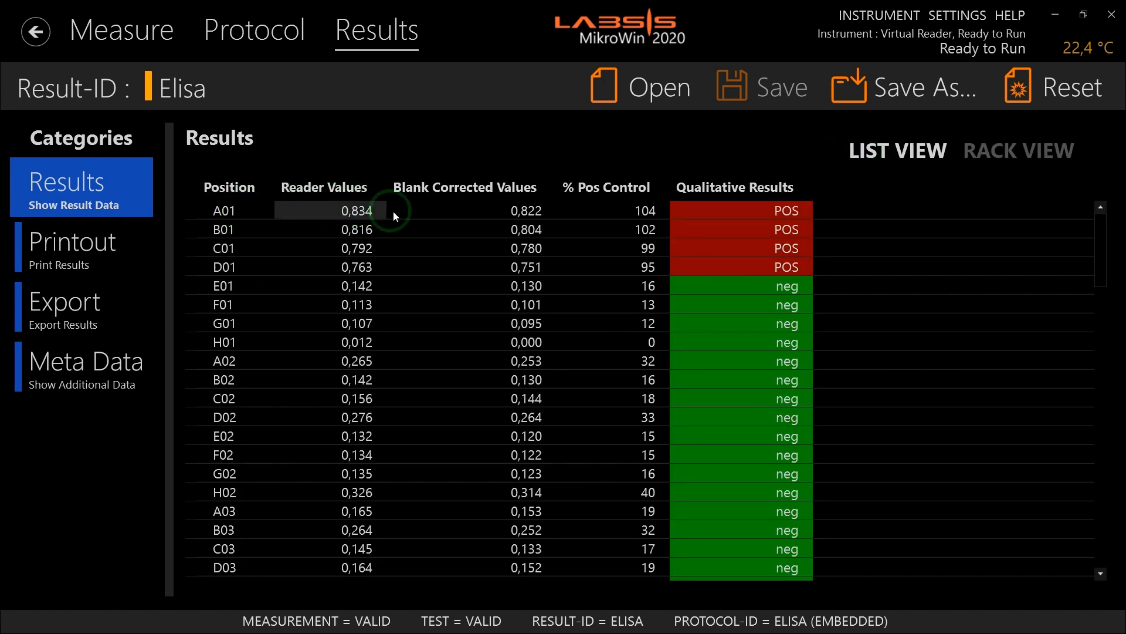
{"action": "left_click", "coordinate": [704, 210]}
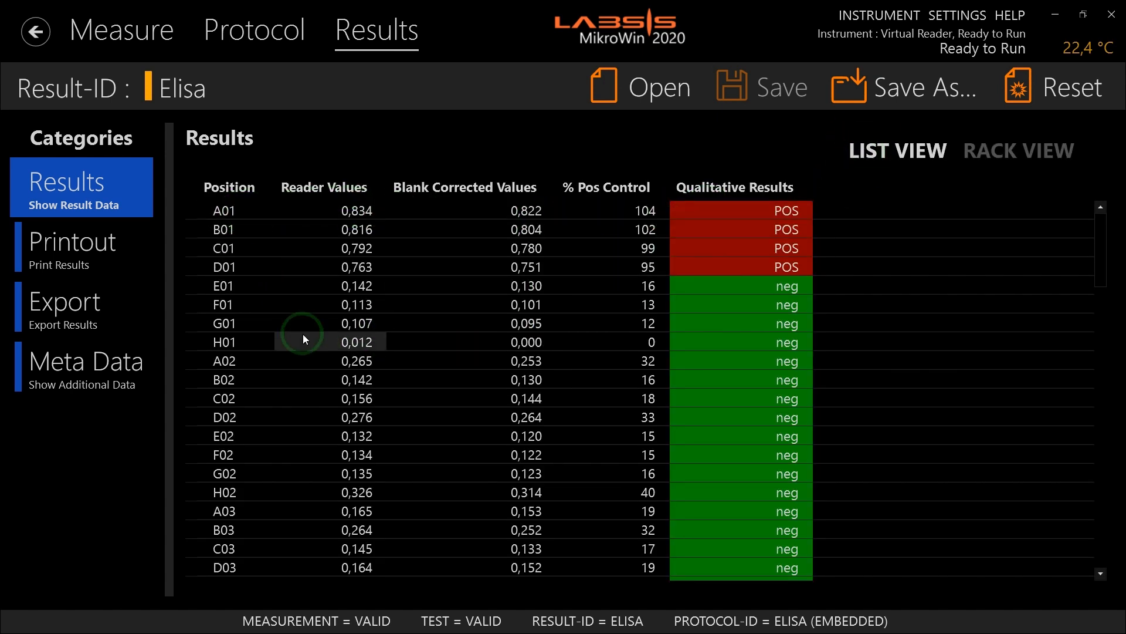
{"action": "left_click", "coordinate": [264, 308]}
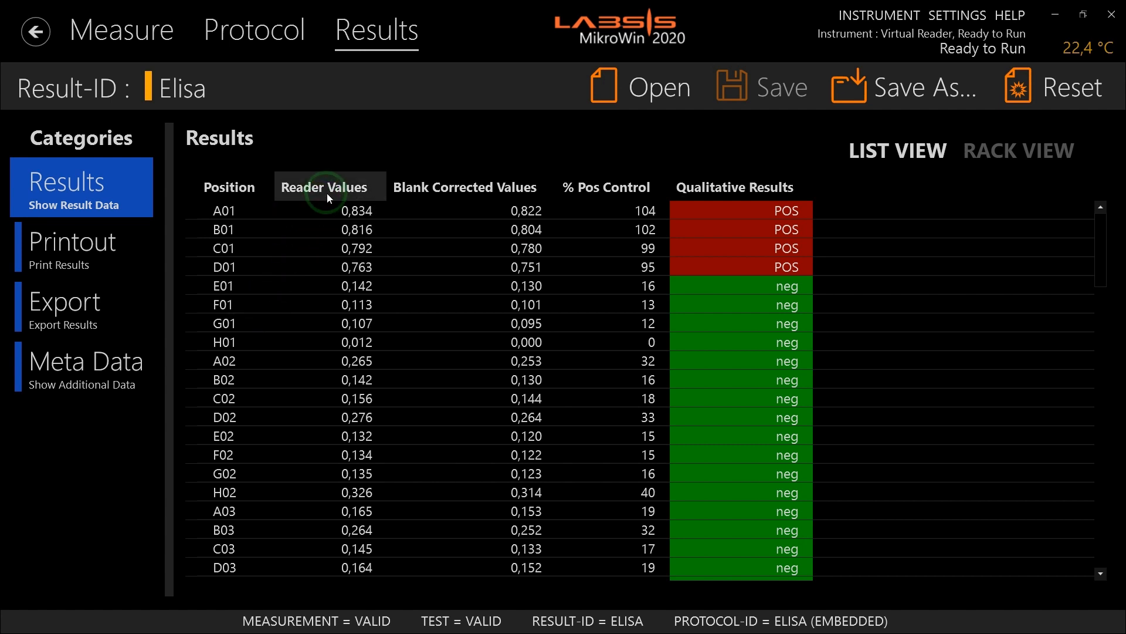
{"action": "left_click", "coordinate": [332, 254]}
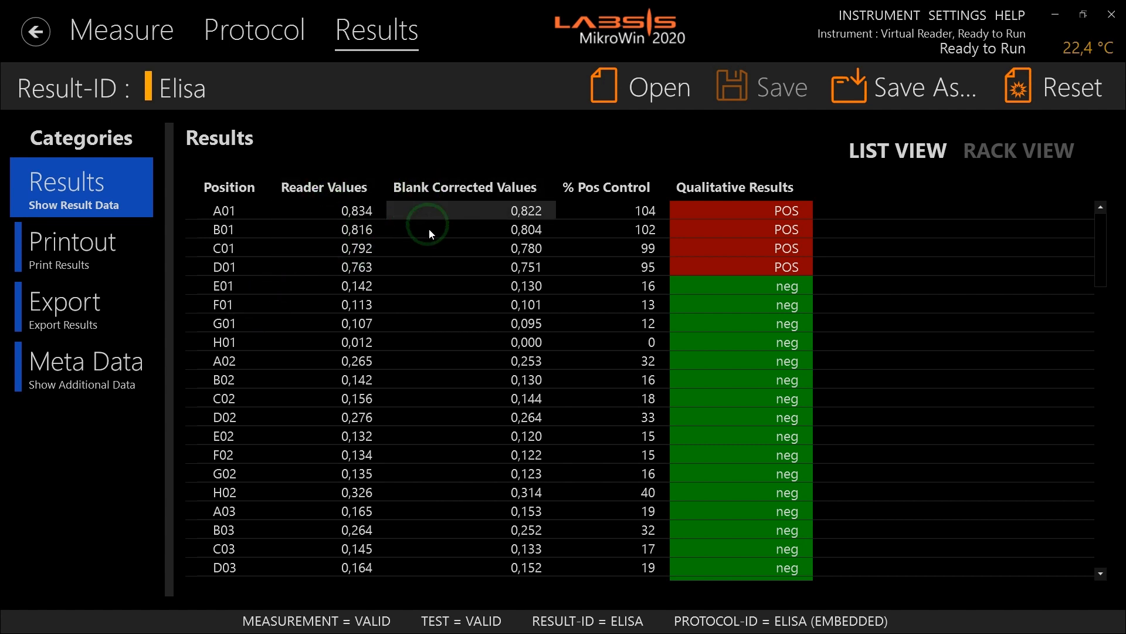
{"action": "left_click", "coordinate": [599, 188]}
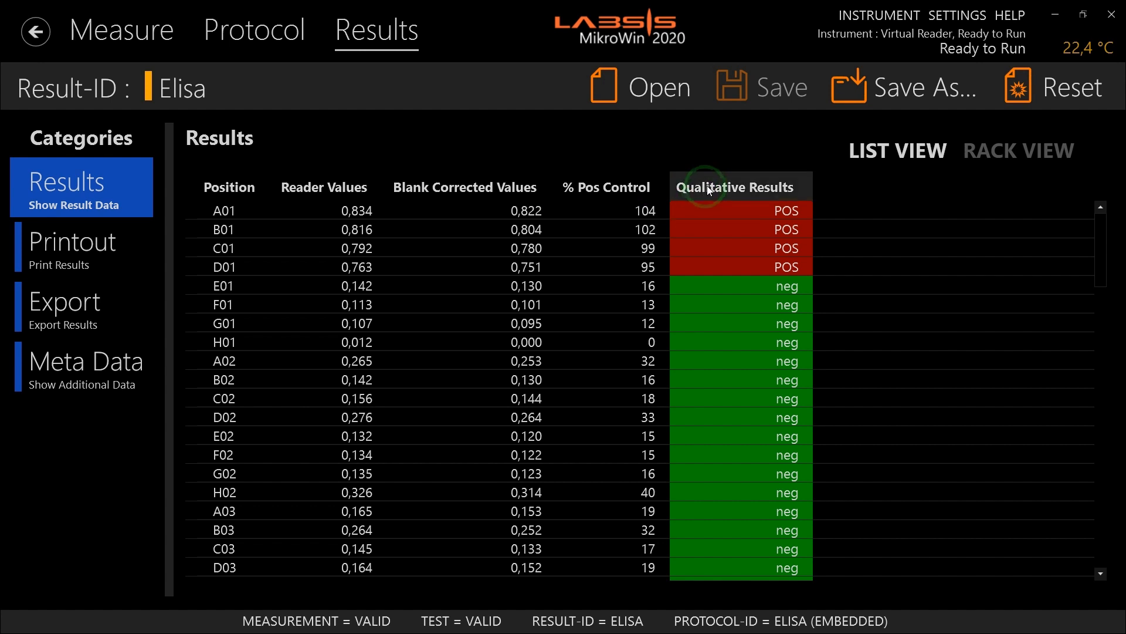
Examine the qualitative results in the list, selecting the classification of well A01 and the position entry of well E01.
{"action": "left_click", "coordinate": [704, 209]}
{"action": "left_click", "coordinate": [704, 210]}
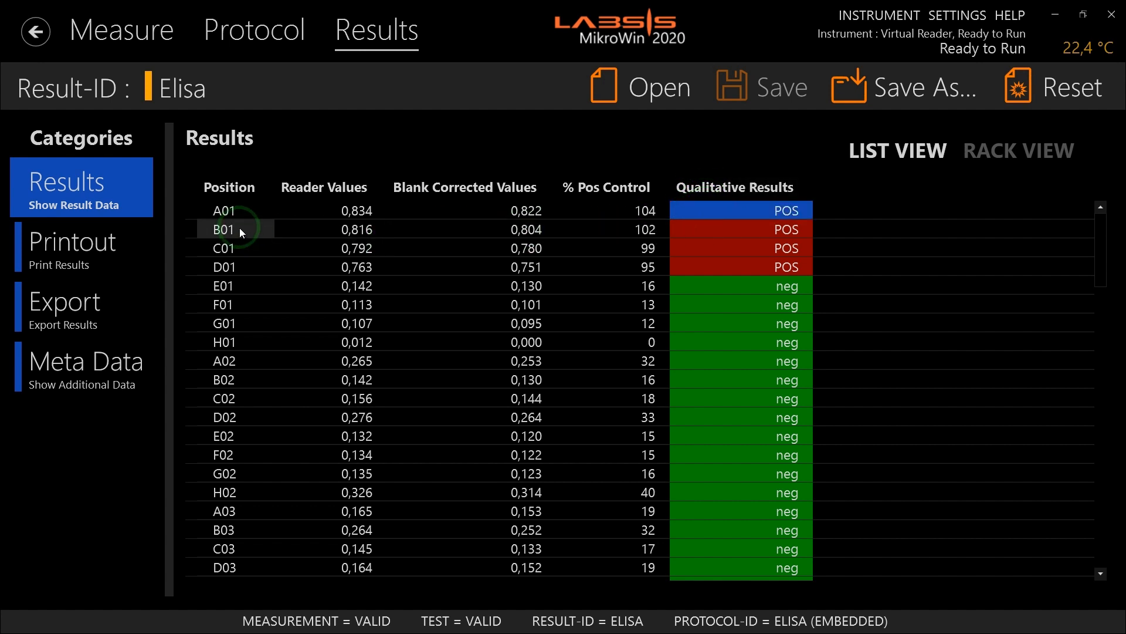
{"action": "left_click", "coordinate": [229, 271]}
{"action": "left_click", "coordinate": [223, 288]}
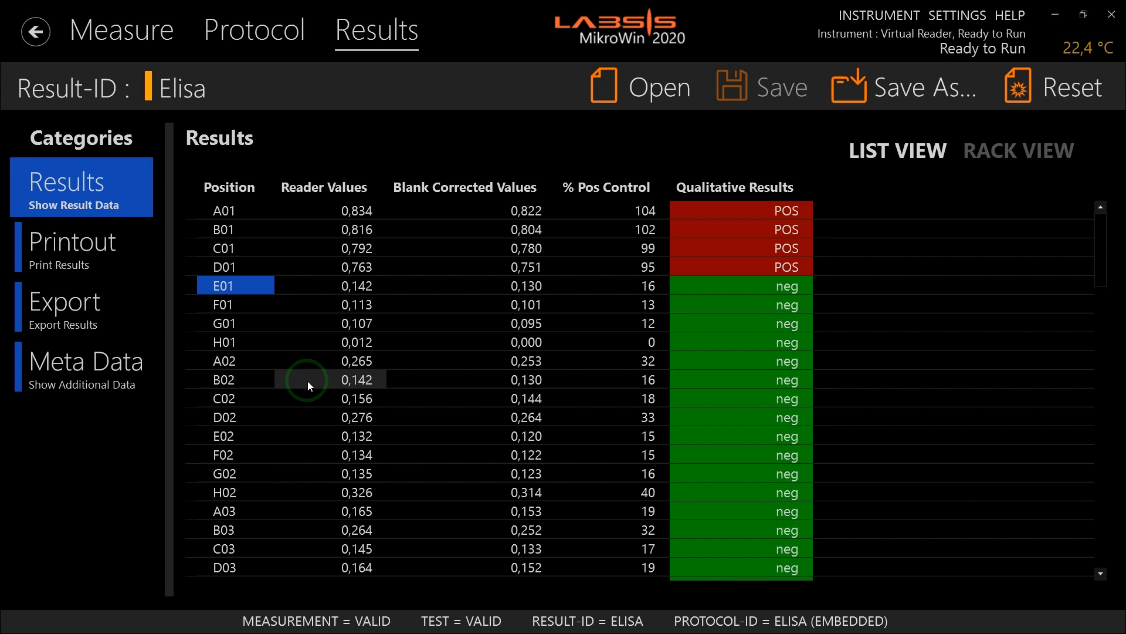
Show the printout of the Elisa results and select EPSON2F37F7 (WF-7610 Series) as the printer.
{"action": "left_click", "coordinate": [47, 251]}
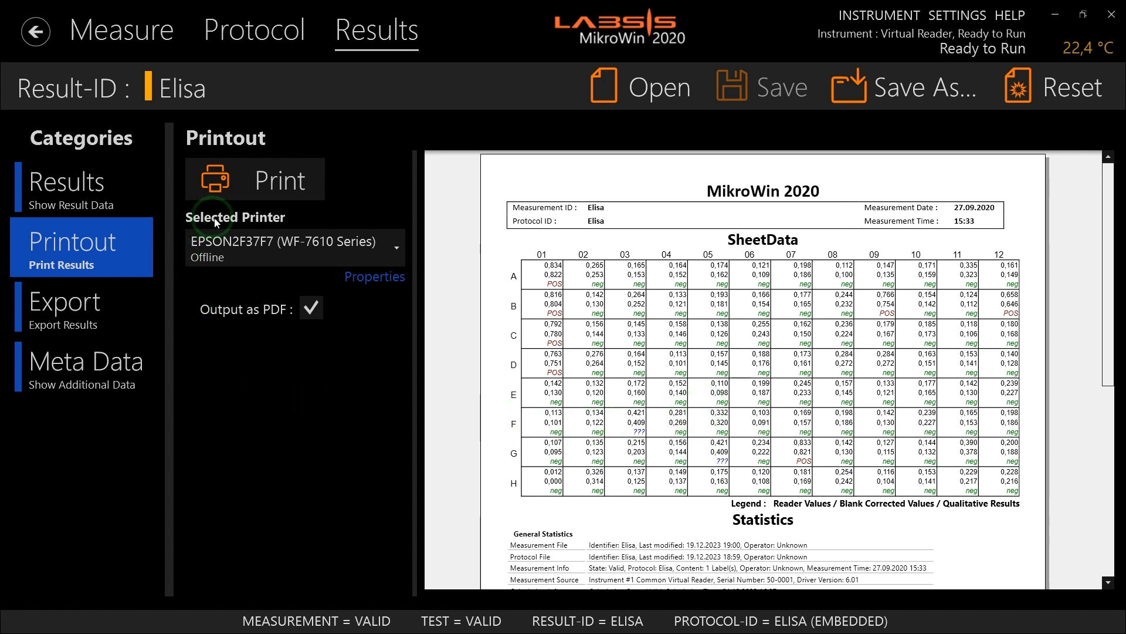
{"action": "left_click", "coordinate": [244, 238]}
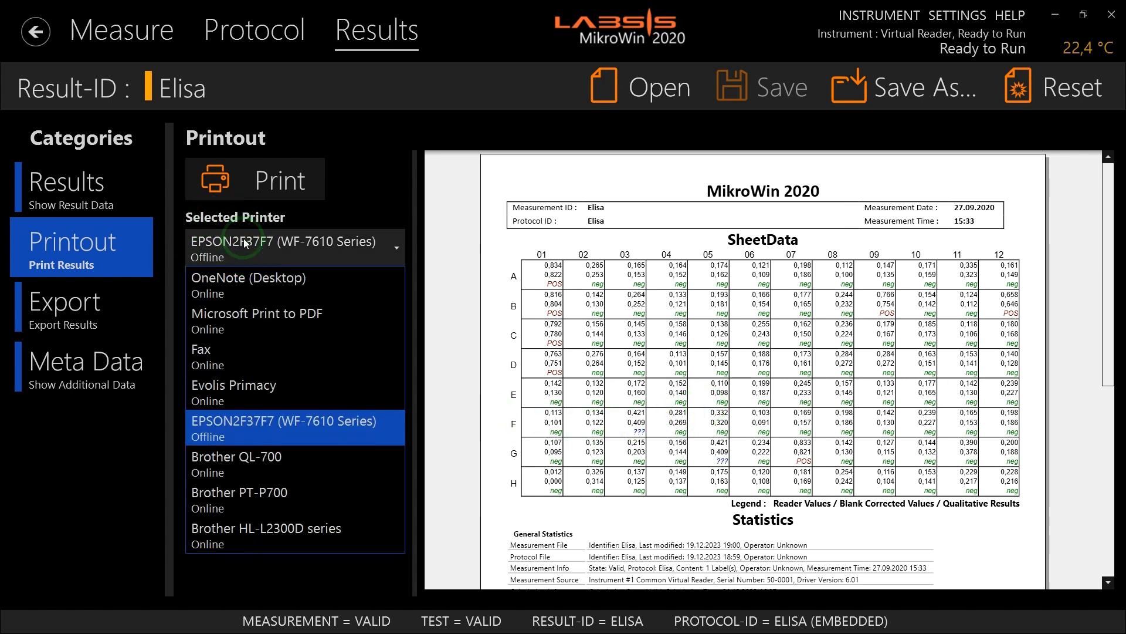
{"action": "left_click", "coordinate": [272, 424]}
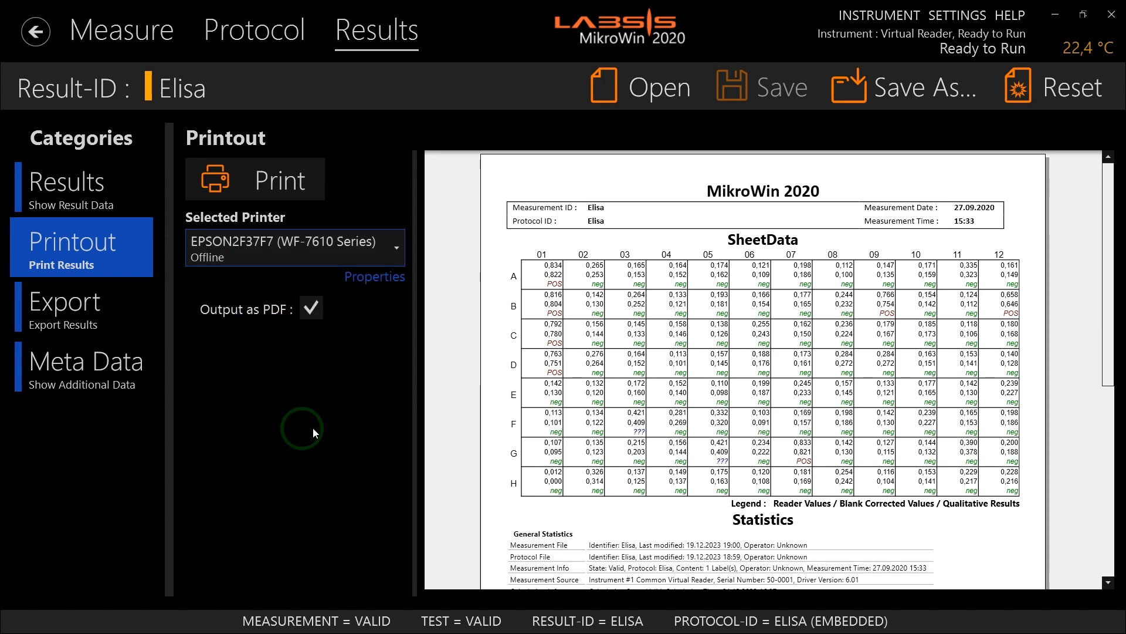
Set the printer's page orientation to landscape (Querformat) and check the printout preview.
{"action": "left_click", "coordinate": [382, 281]}
{"action": "left_click", "coordinate": [91, 82]}
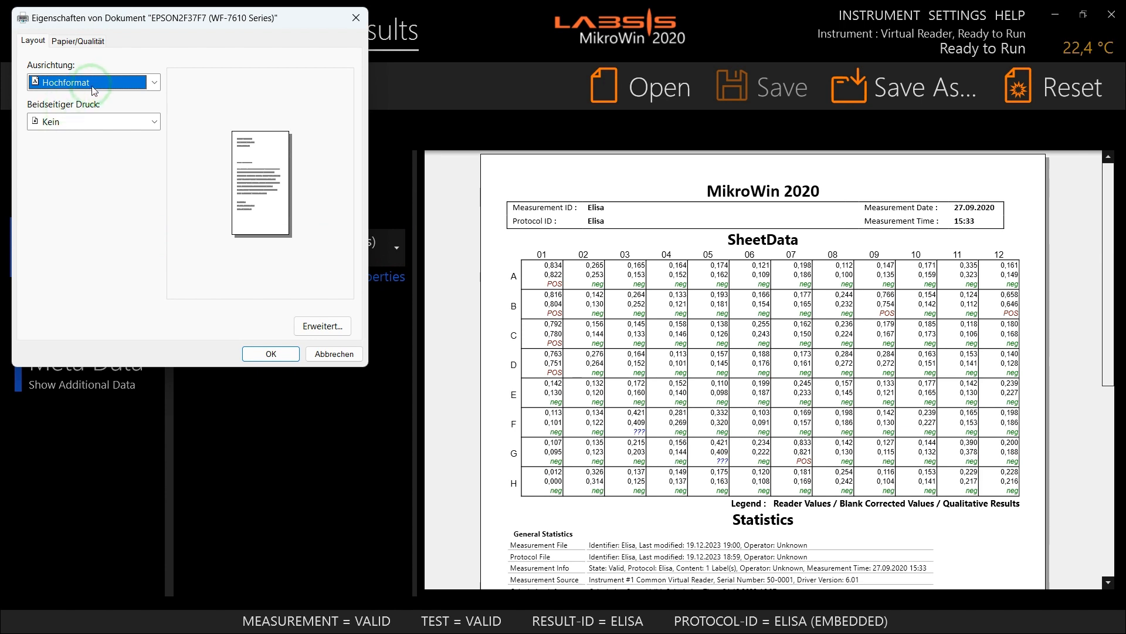
{"action": "left_click", "coordinate": [91, 108]}
{"action": "left_click", "coordinate": [141, 184]}
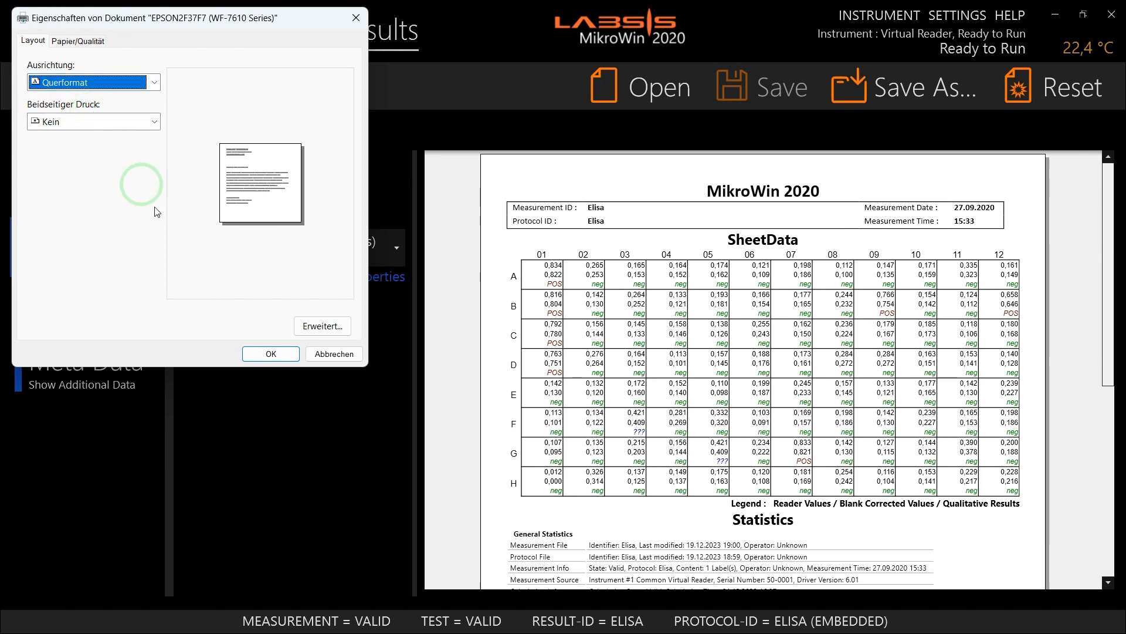
{"action": "left_click", "coordinate": [252, 354]}
{"action": "left_click", "coordinate": [712, 266]}
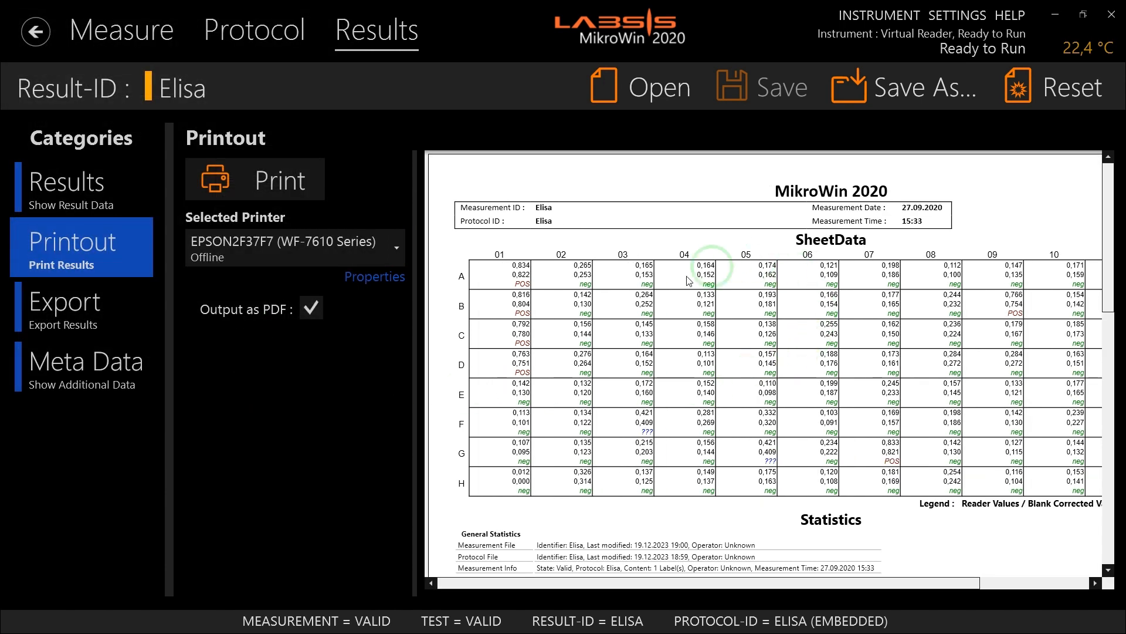
Set the printer's page orientation back to portrait (Hochformat) and check the printout preview.
{"action": "left_click", "coordinate": [366, 279]}
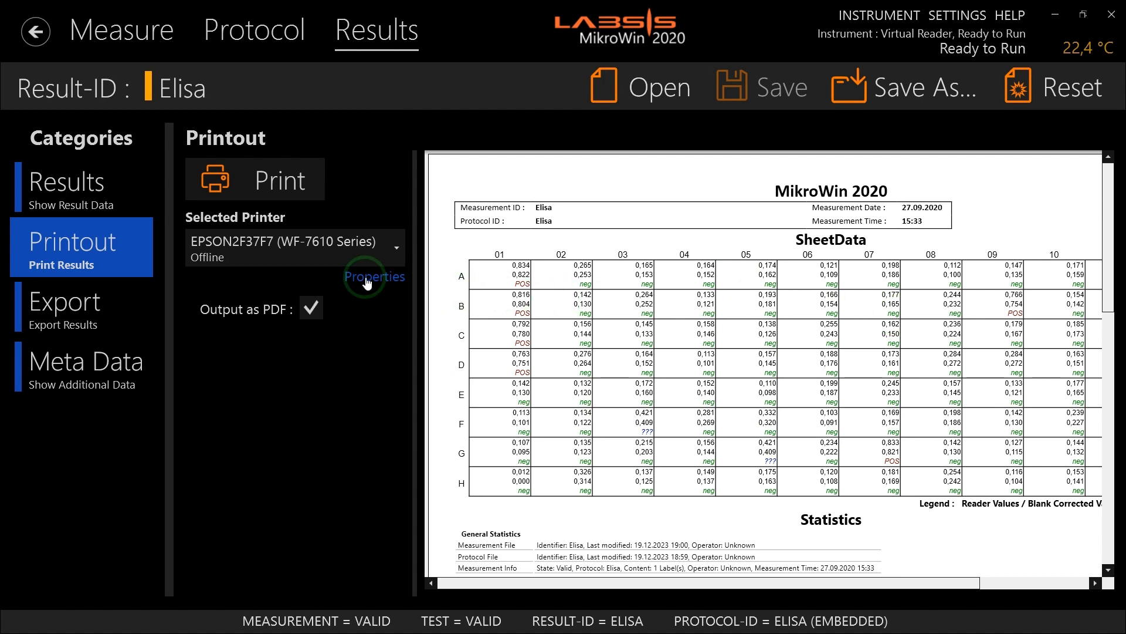
{"action": "left_click", "coordinate": [83, 84]}
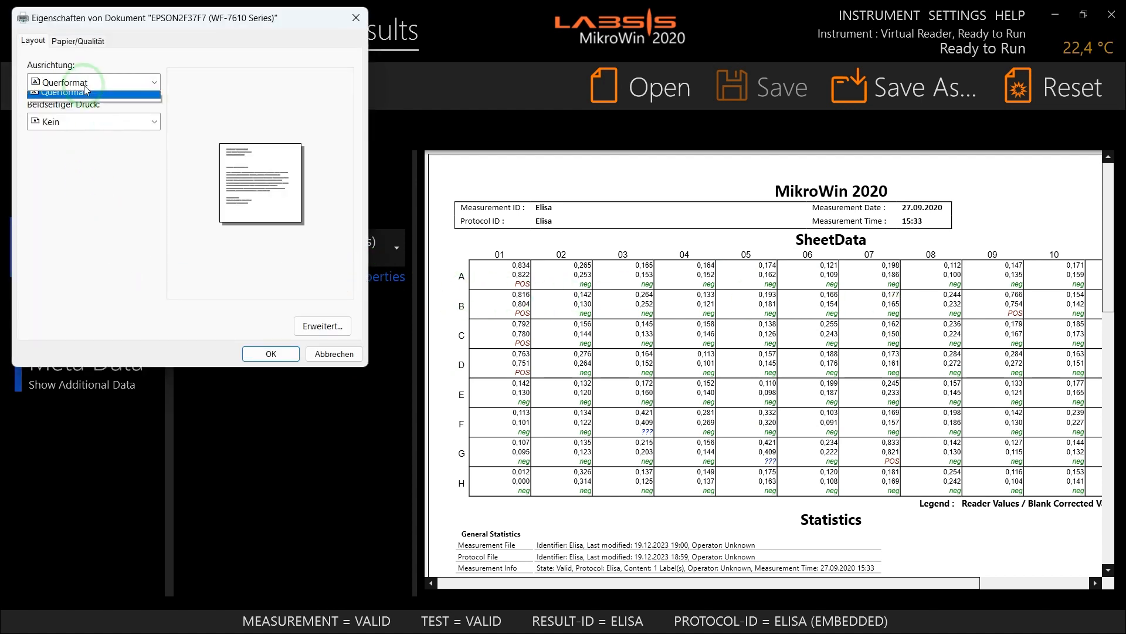
{"action": "left_click", "coordinate": [83, 91]}
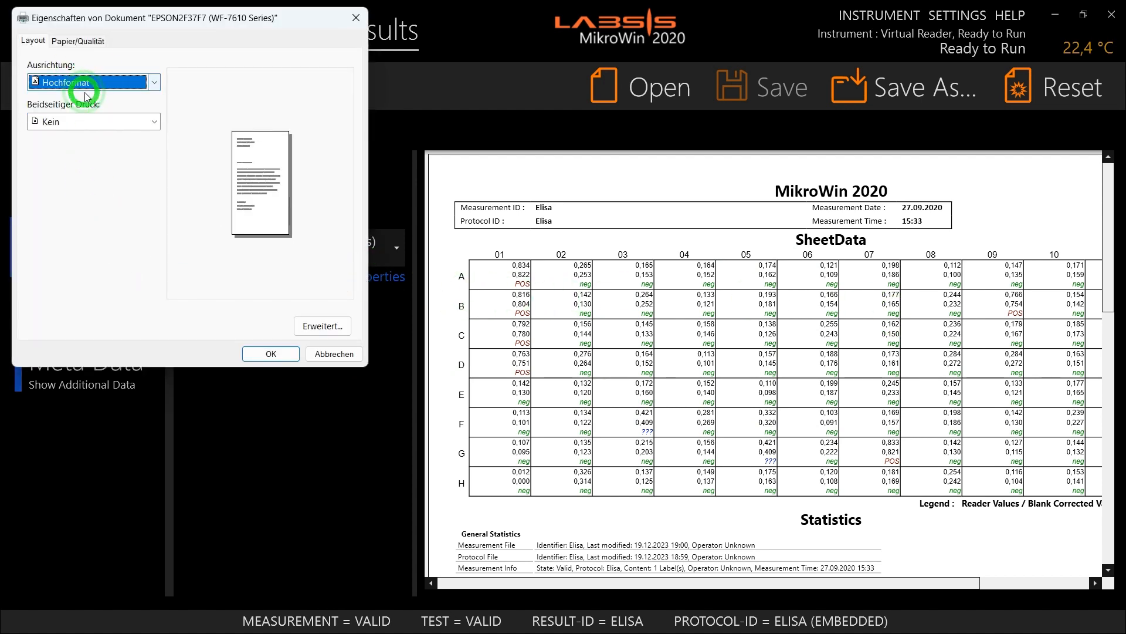
{"action": "left_click", "coordinate": [252, 359]}
{"action": "left_click", "coordinate": [685, 388]}
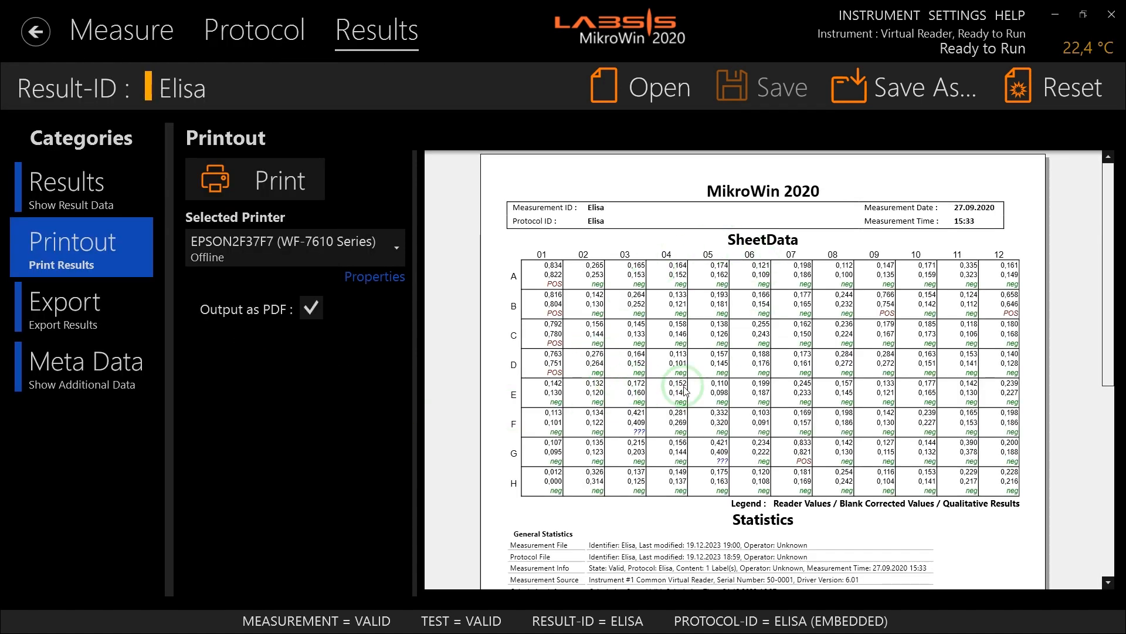
Review the print function and the PDF output option for the Elisa printout.
{"action": "left_click", "coordinate": [272, 177]}
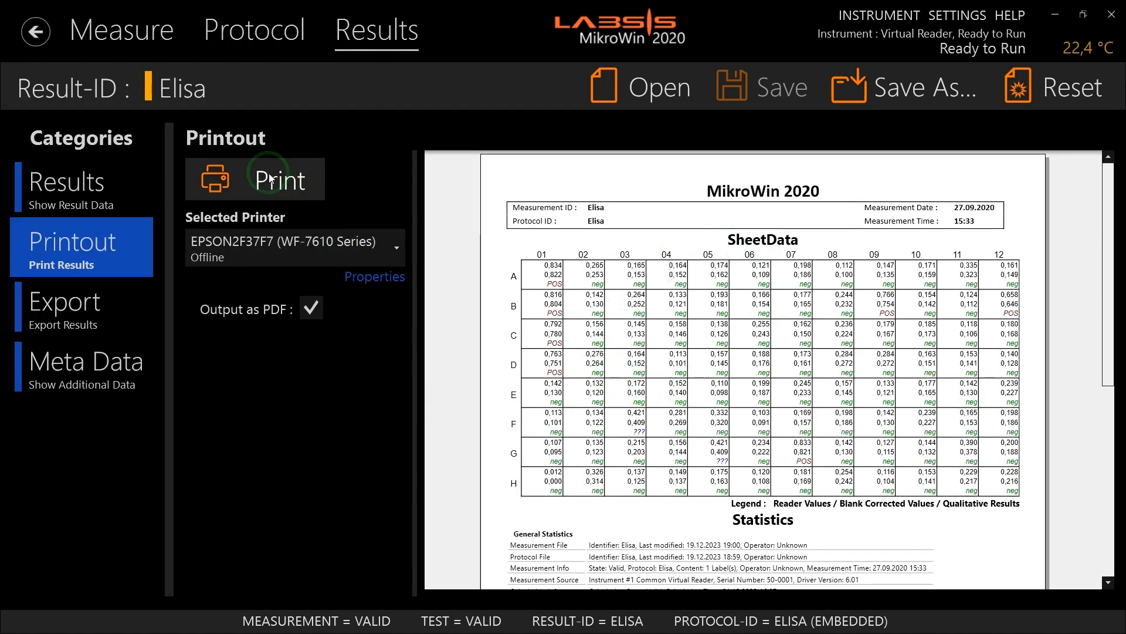
{"action": "left_click", "coordinate": [234, 296]}
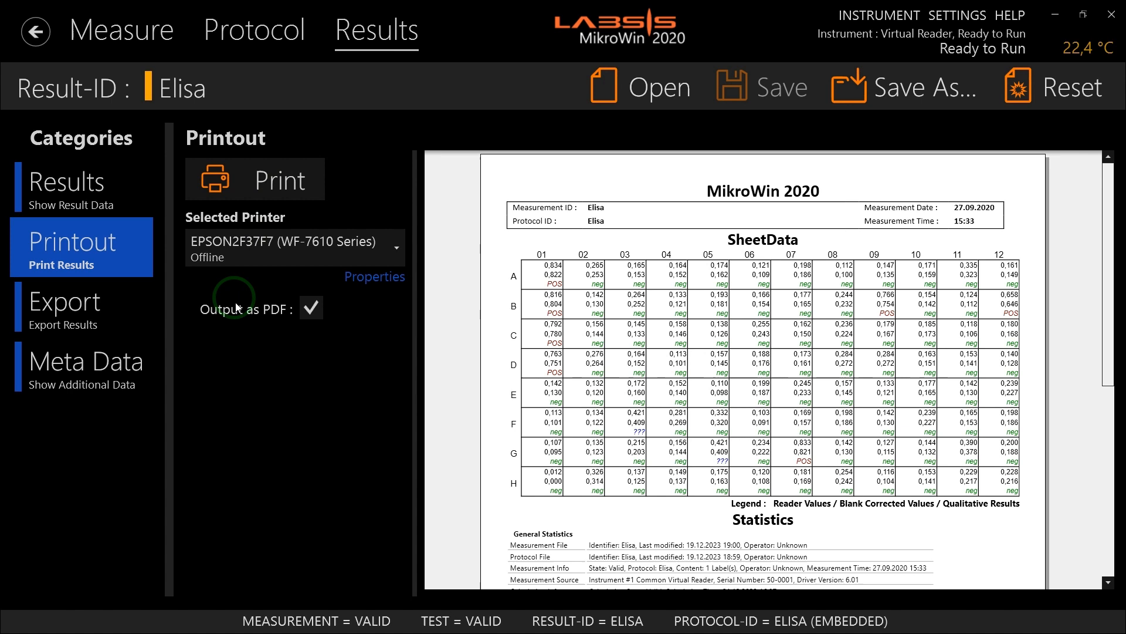
{"action": "left_click", "coordinate": [312, 305]}
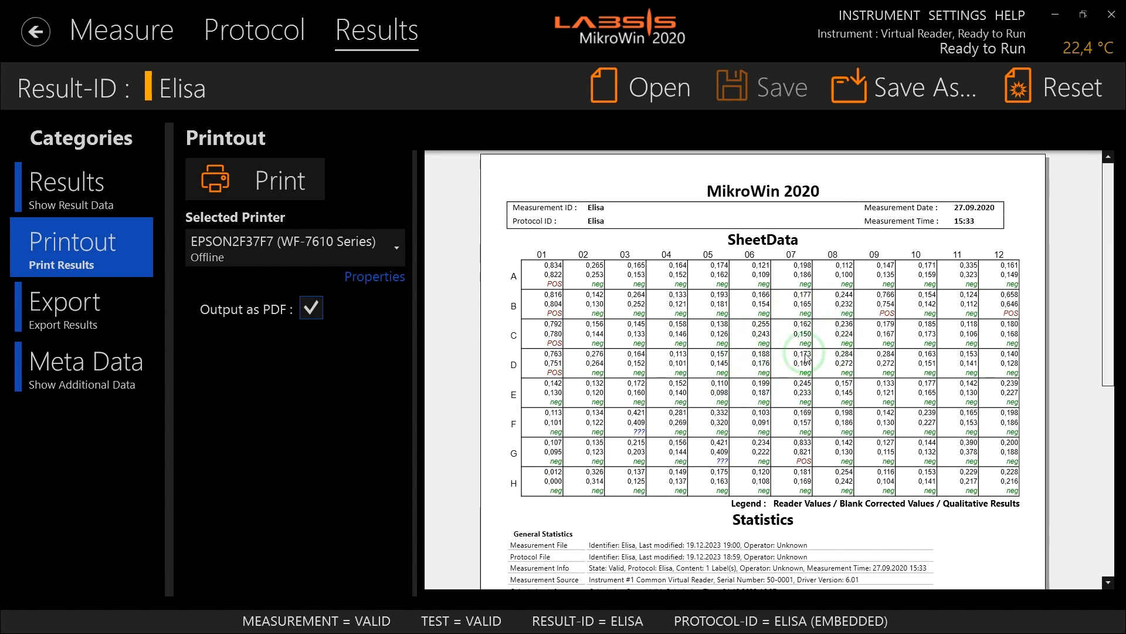
Examine the printout preview from the plate table to the statistics at different magnifications.
{"action": "scroll", "coordinate": [806, 358], "scroll_direction": "down", "scroll_amount": 5}
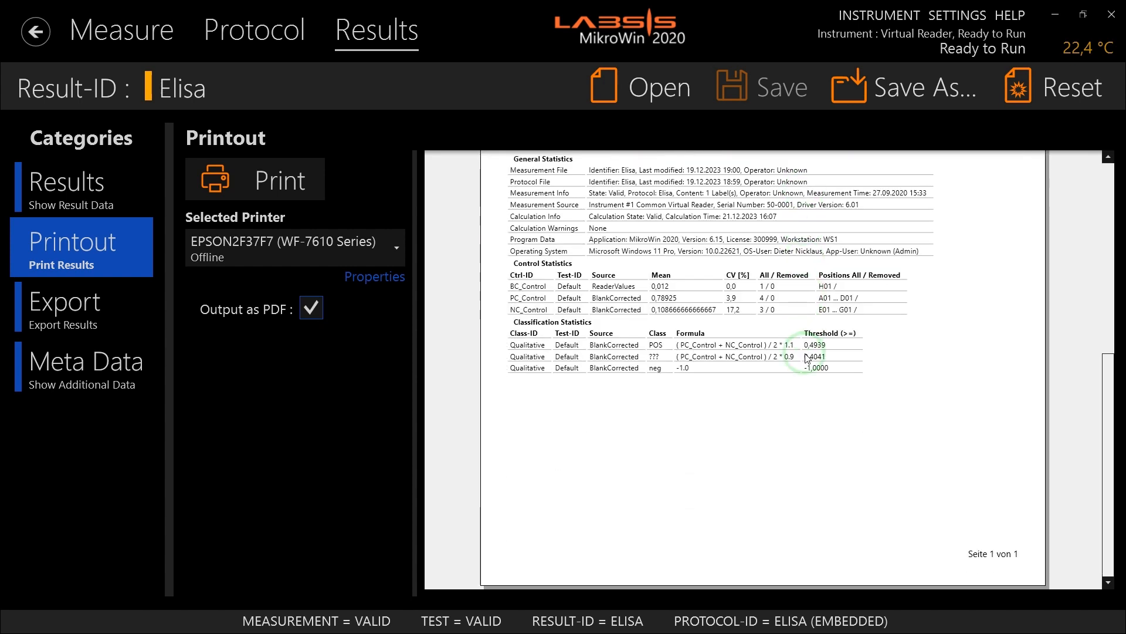
{"action": "scroll", "coordinate": [807, 359], "scroll_direction": "up", "scroll_amount": 2}
{"action": "scroll", "coordinate": [807, 355], "scroll_direction": "up", "scroll_amount": 3}
{"action": "scroll", "coordinate": [807, 340], "scroll_direction": "up", "scroll_amount": 3, "text": "ctrl"}
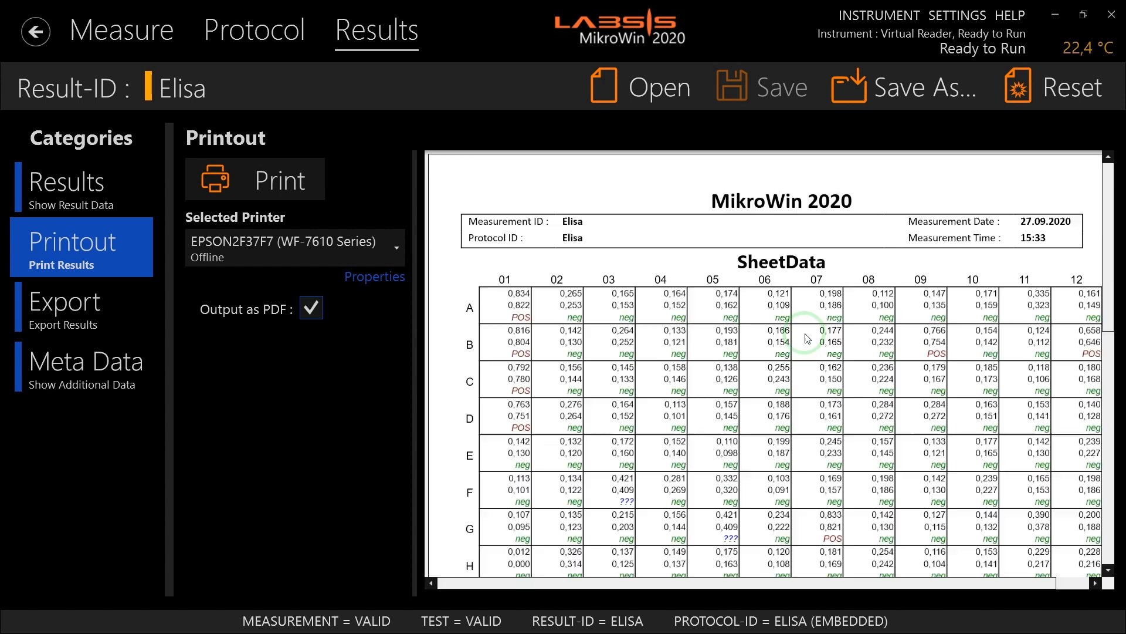
{"action": "scroll", "coordinate": [807, 339], "scroll_direction": "down", "scroll_amount": 3, "text": "ctrl"}
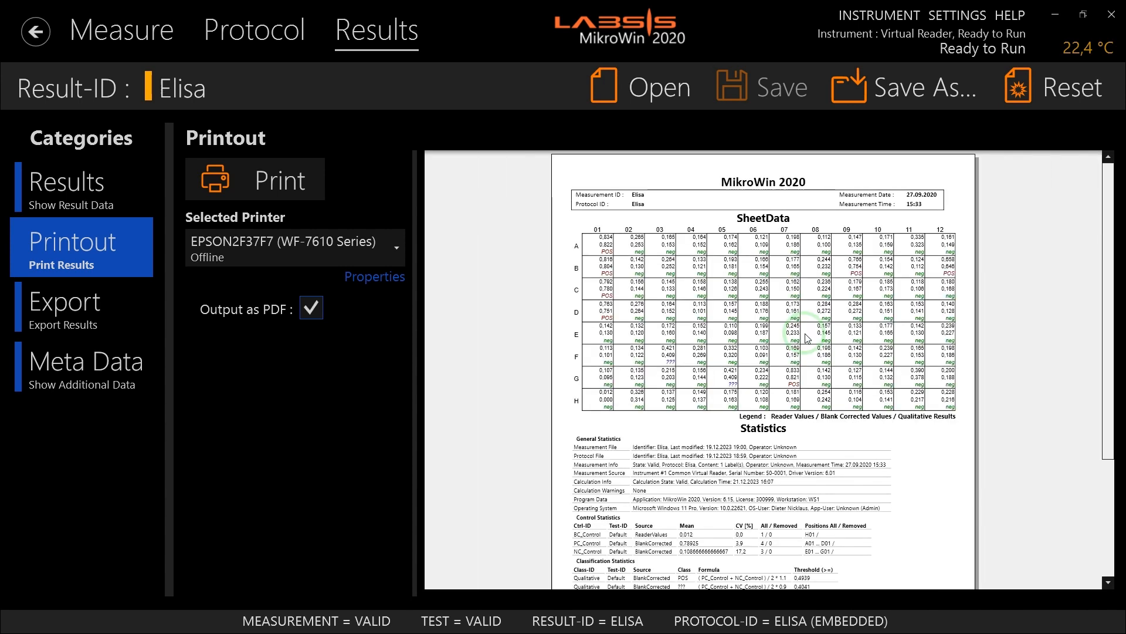
{"action": "scroll", "coordinate": [807, 339], "scroll_direction": "up", "scroll_amount": 1, "text": "ctrl"}
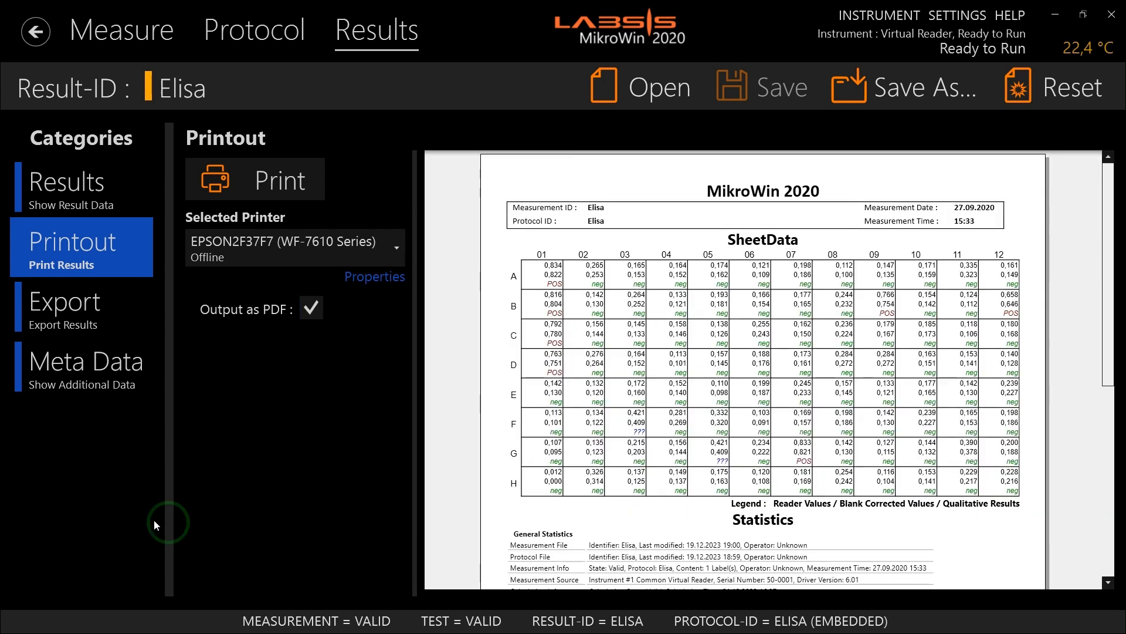
Show the export settings for the Elisa results and check the available export folder choices.
{"action": "left_click", "coordinate": [36, 306]}
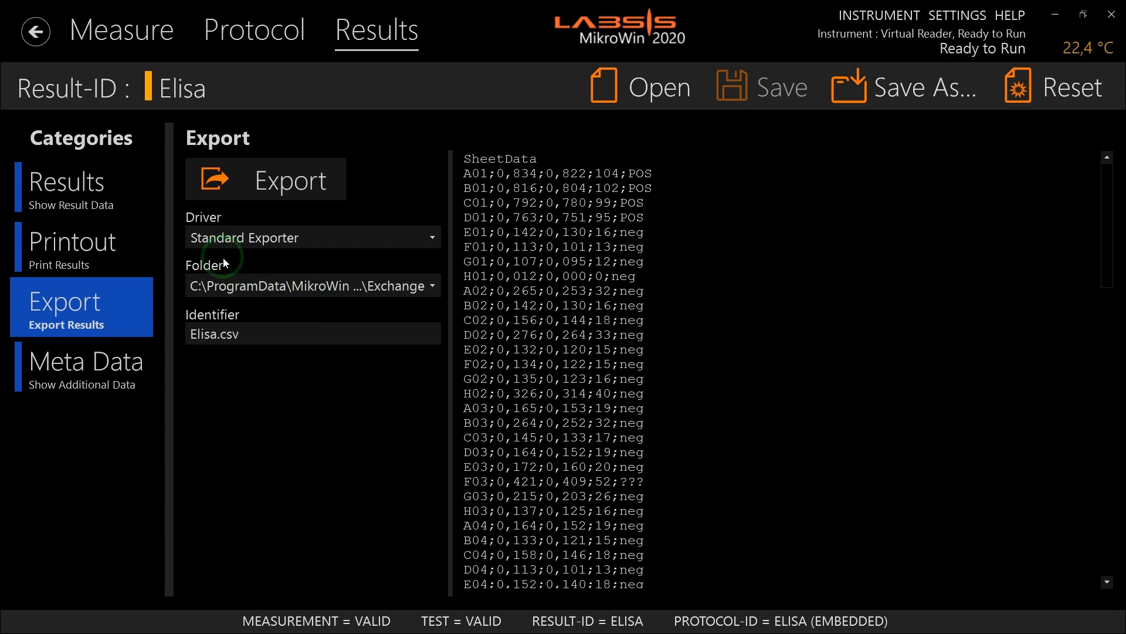
{"action": "left_click", "coordinate": [431, 283]}
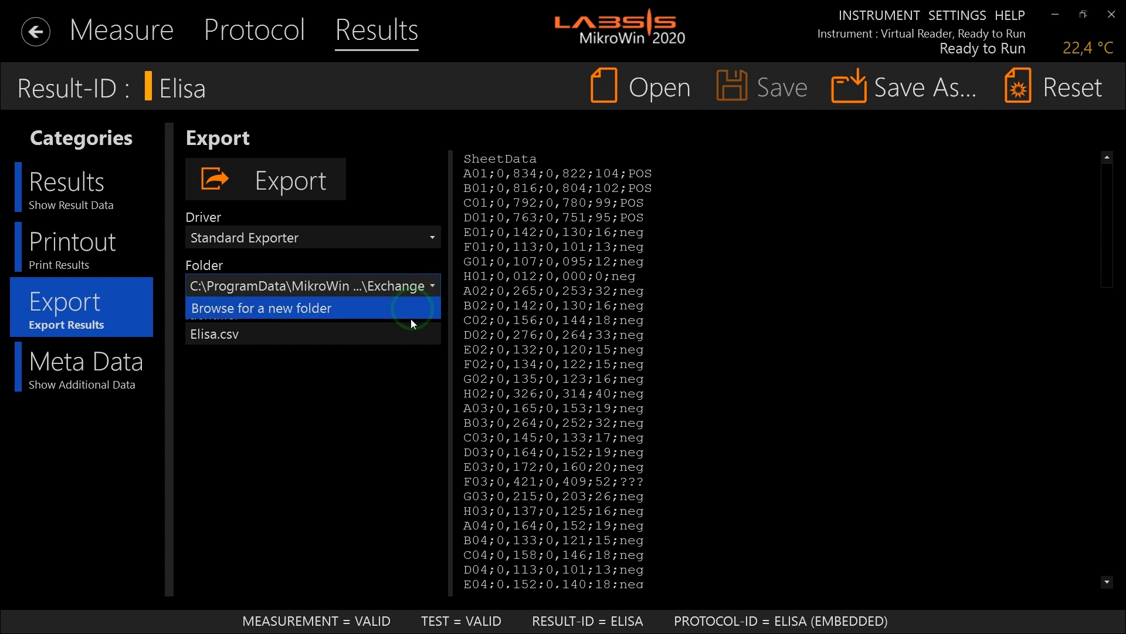
{"action": "left_click", "coordinate": [364, 259]}
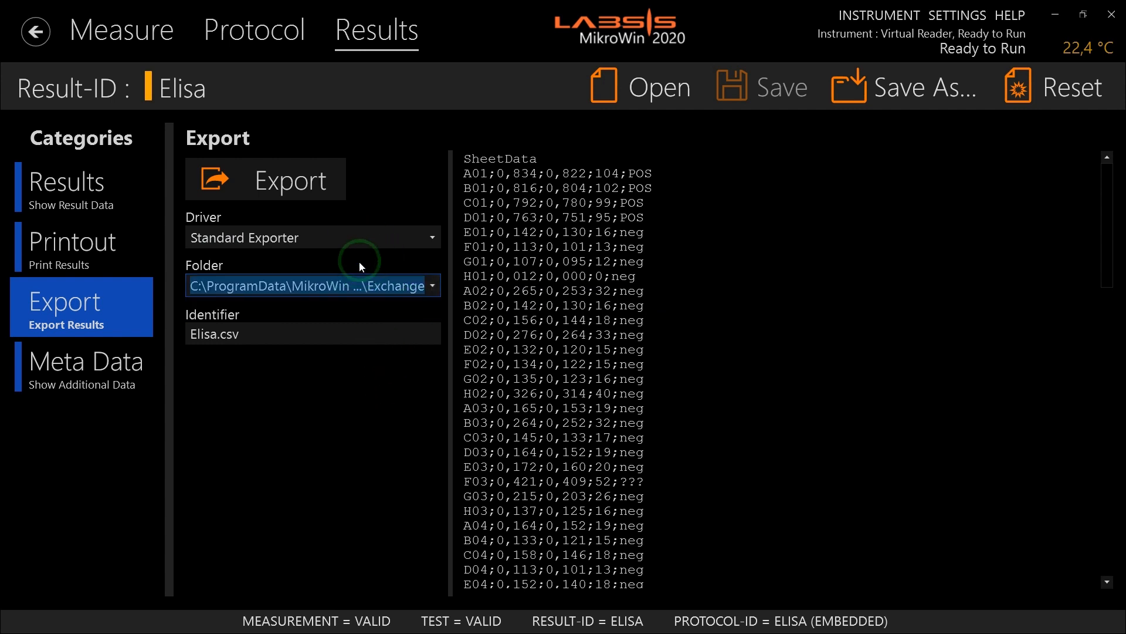
Check the export identifier Elisa.csv and export the Elisa results with the Standard Exporter to the Exchange folder.
{"action": "left_click", "coordinate": [254, 336]}
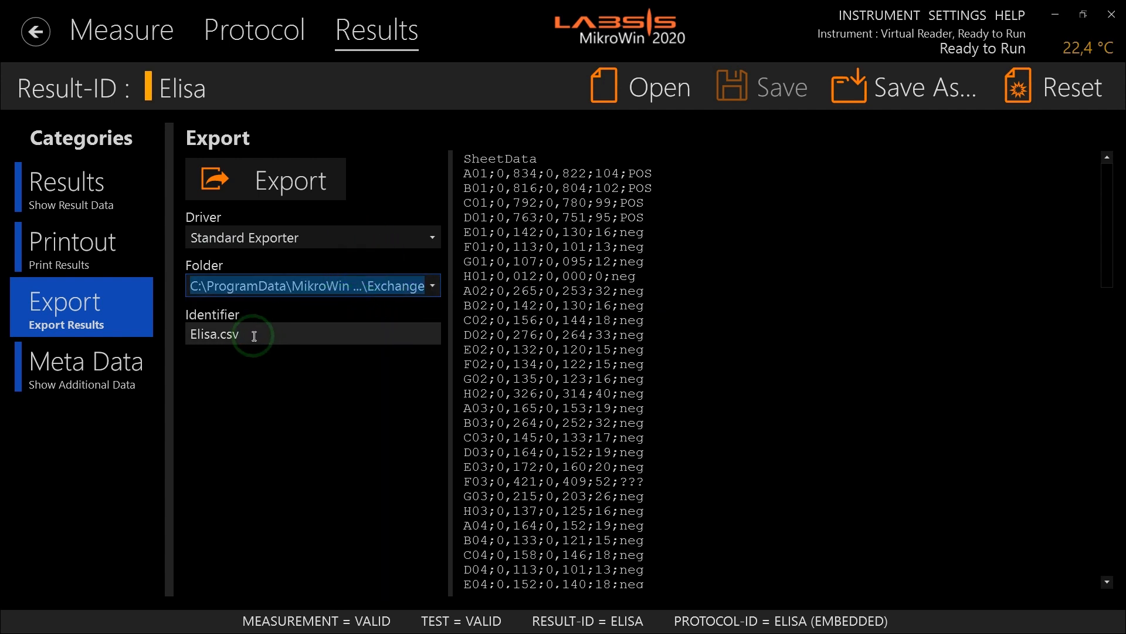
{"action": "left_click", "coordinate": [212, 333]}
{"action": "left_click", "coordinate": [239, 332]}
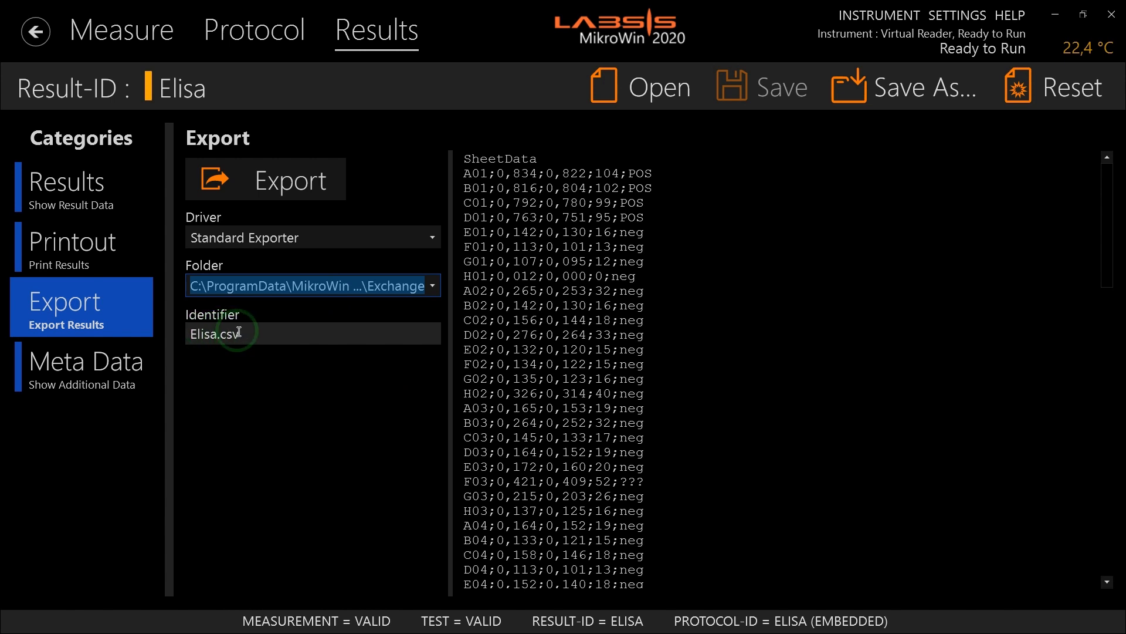
{"action": "left_click", "coordinate": [255, 333]}
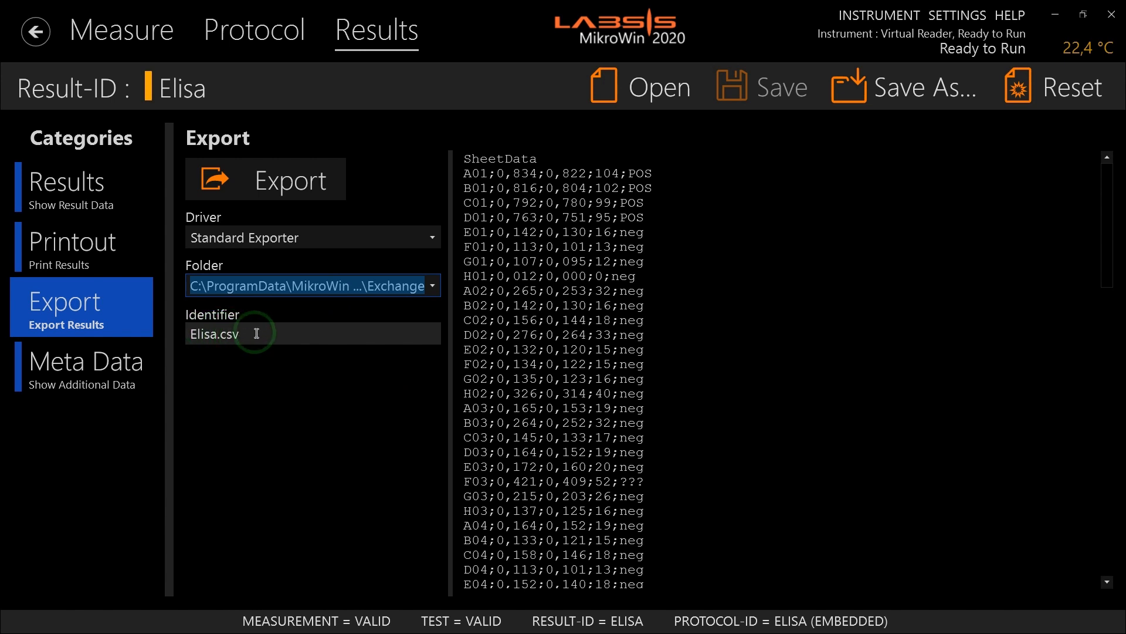
{"action": "left_click", "coordinate": [227, 333]}
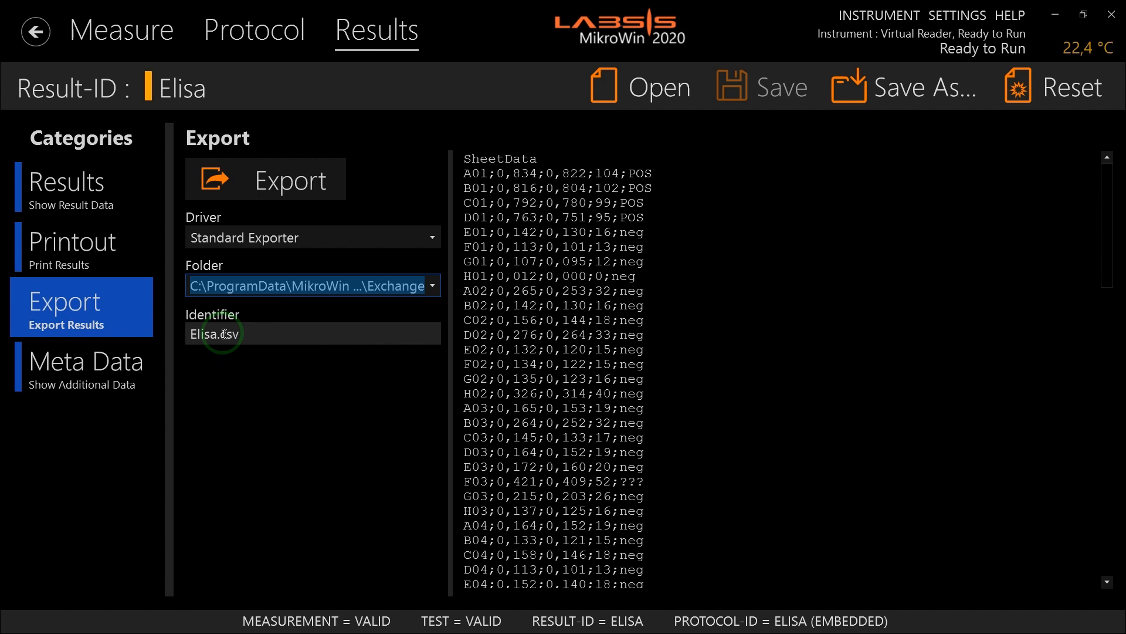
{"action": "left_click", "coordinate": [284, 192]}
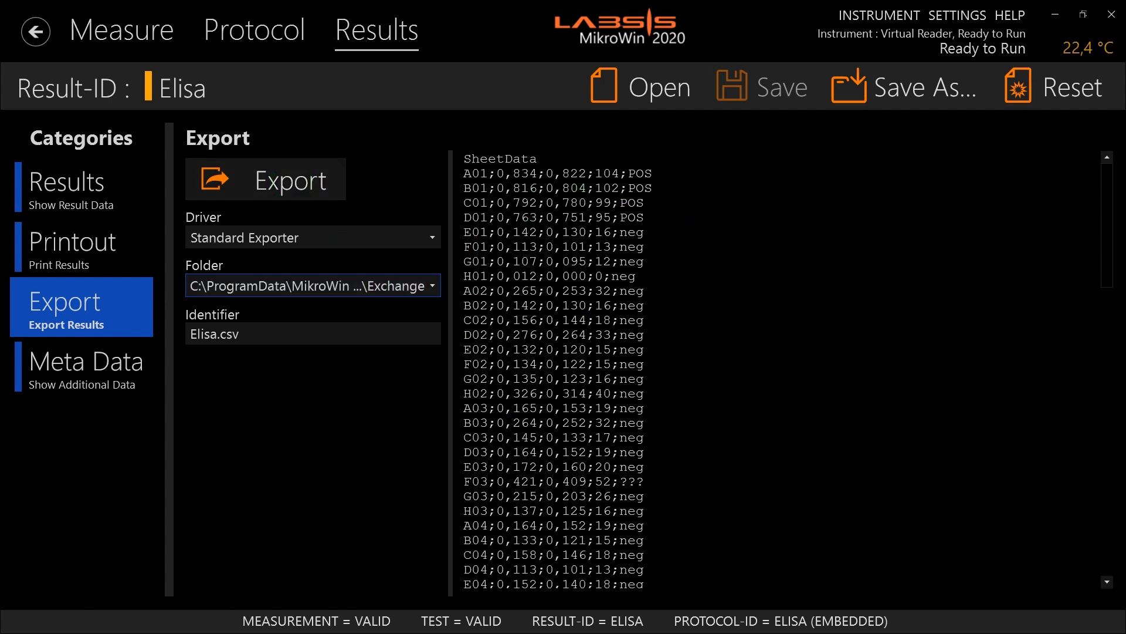
Review the Elisa measurement's additional data: statistics, instrument log, change log, meta data, application log and error list.
{"action": "left_click", "coordinate": [105, 368]}
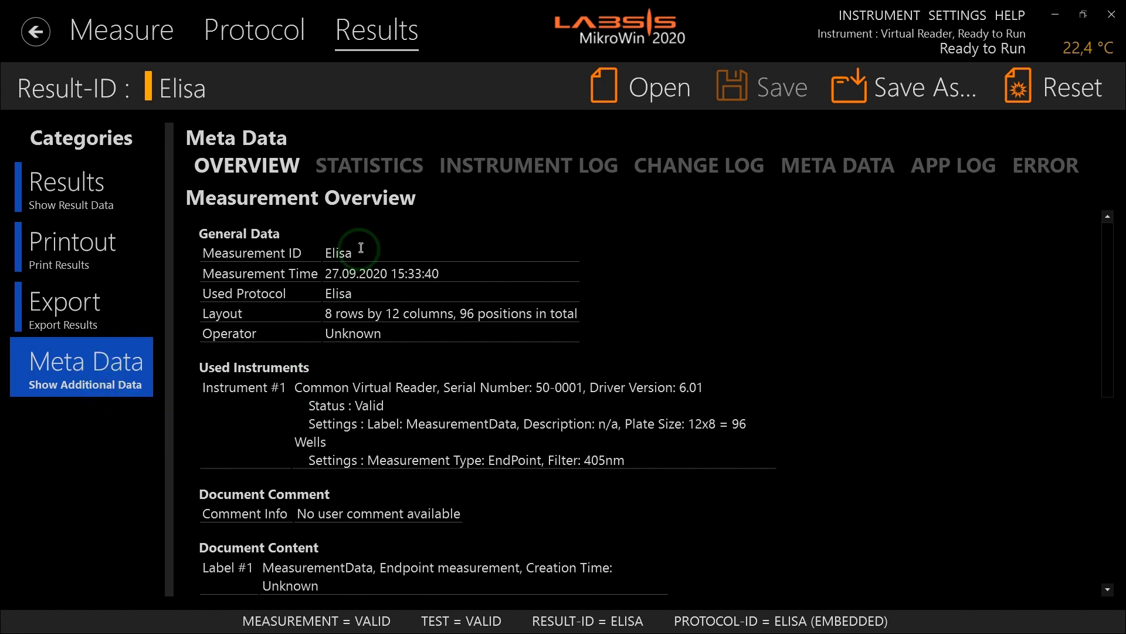
{"action": "left_click", "coordinate": [418, 168]}
{"action": "left_click", "coordinate": [499, 167]}
{"action": "left_click", "coordinate": [676, 165]}
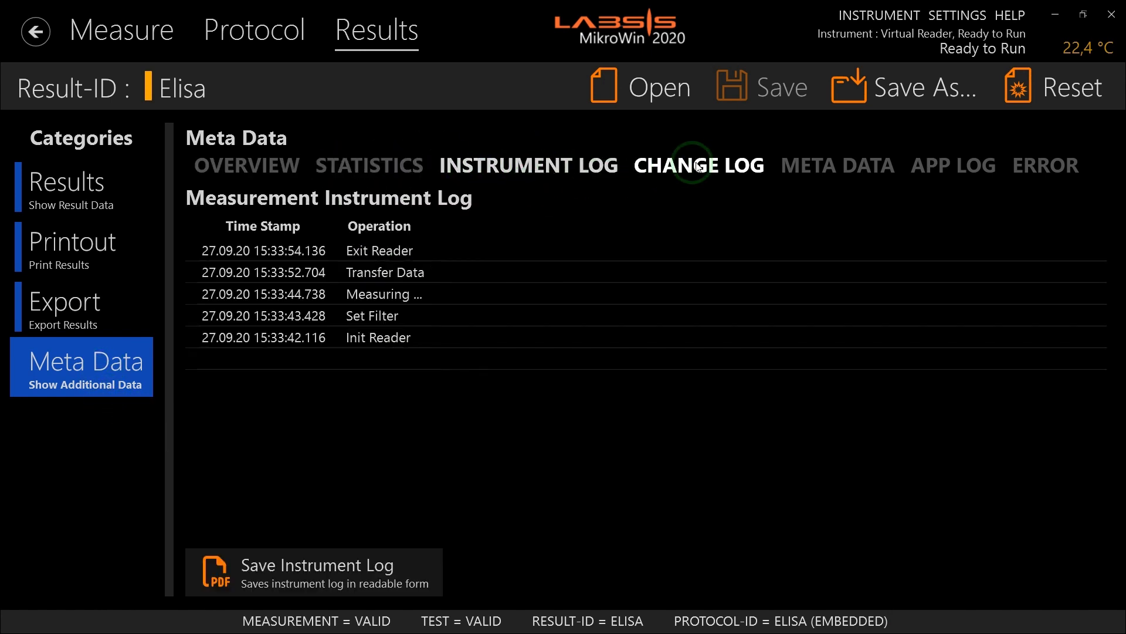
{"action": "left_click", "coordinate": [855, 153]}
{"action": "left_click", "coordinate": [939, 162]}
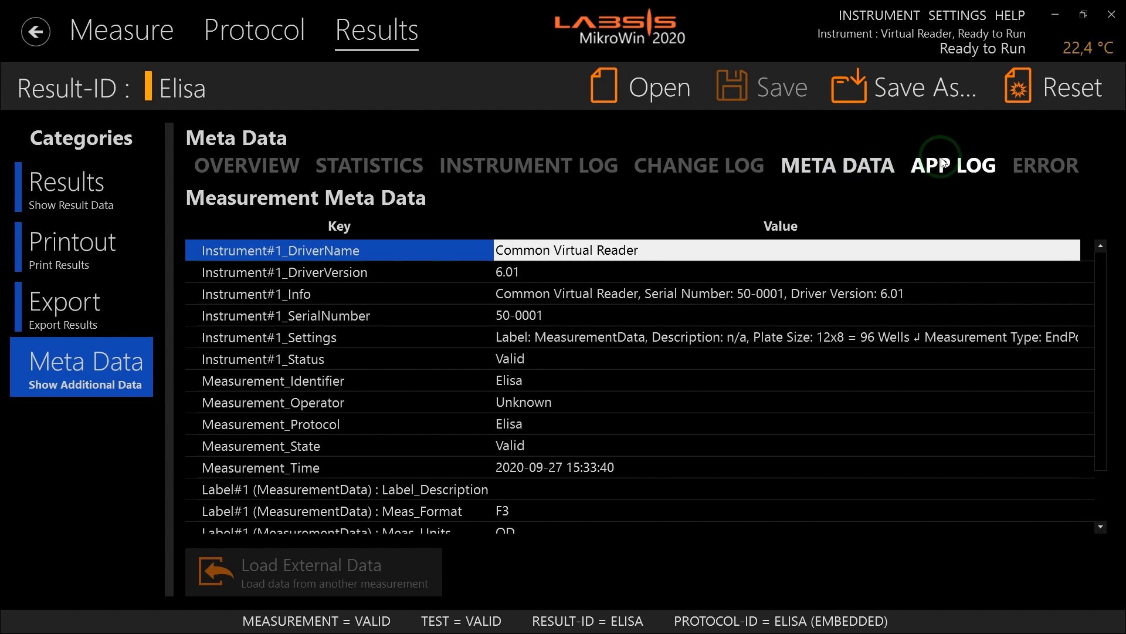
{"action": "left_click", "coordinate": [1050, 168]}
Review the measurement overview of the Elisa result down to its change log and file information.
{"action": "left_click", "coordinate": [276, 168]}
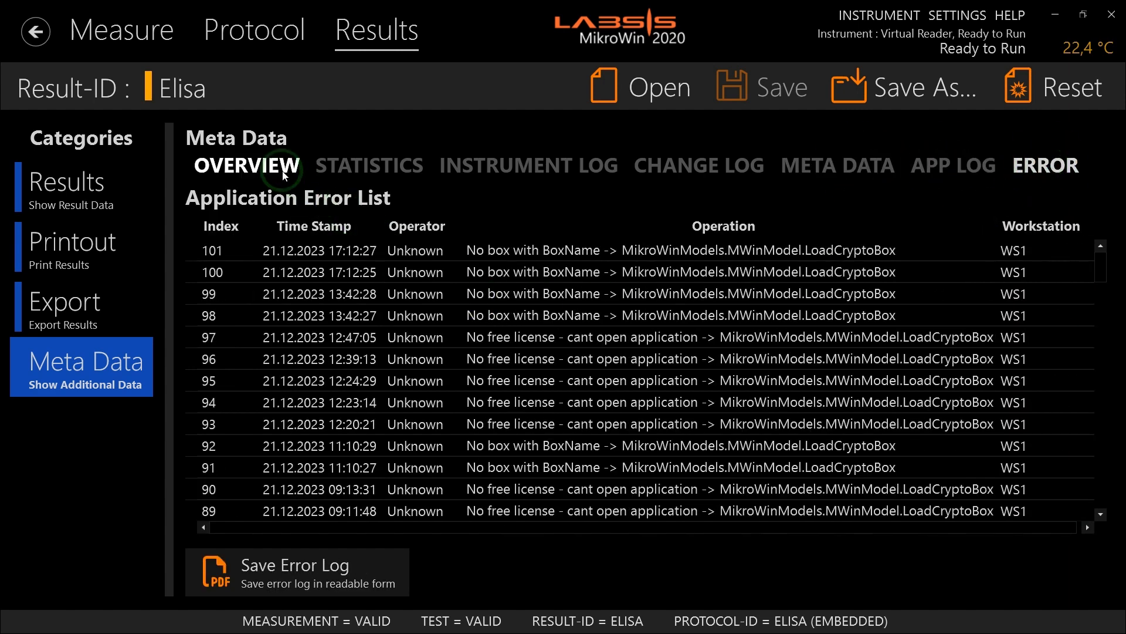
{"action": "scroll", "coordinate": [385, 305], "scroll_direction": "down", "scroll_amount": 3}
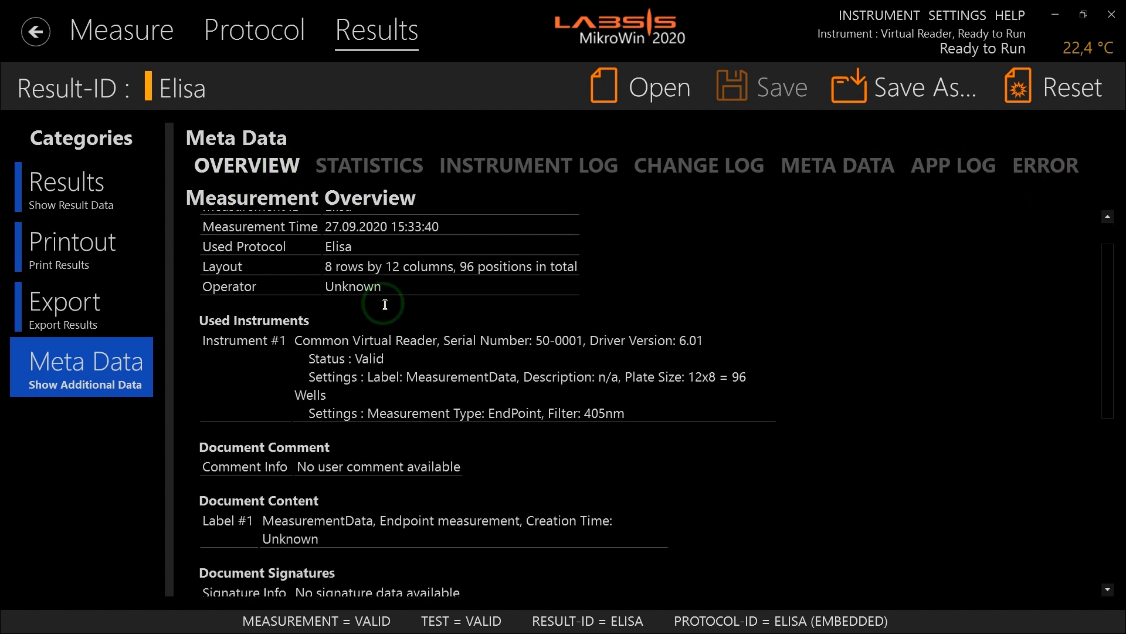
{"action": "scroll", "coordinate": [385, 325], "scroll_direction": "down", "scroll_amount": 5}
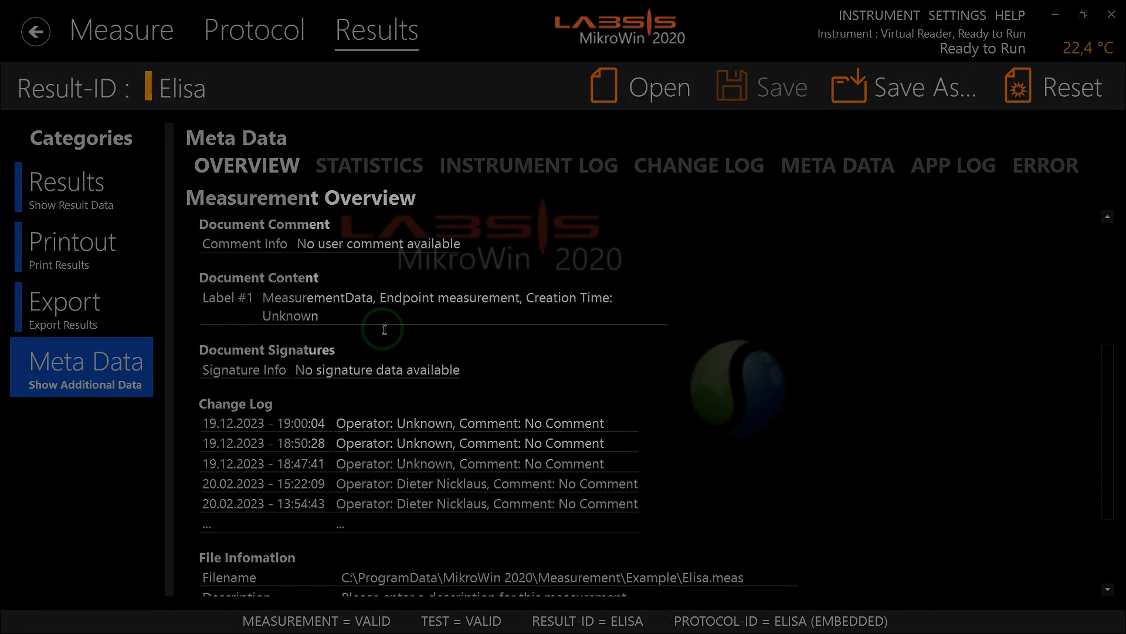